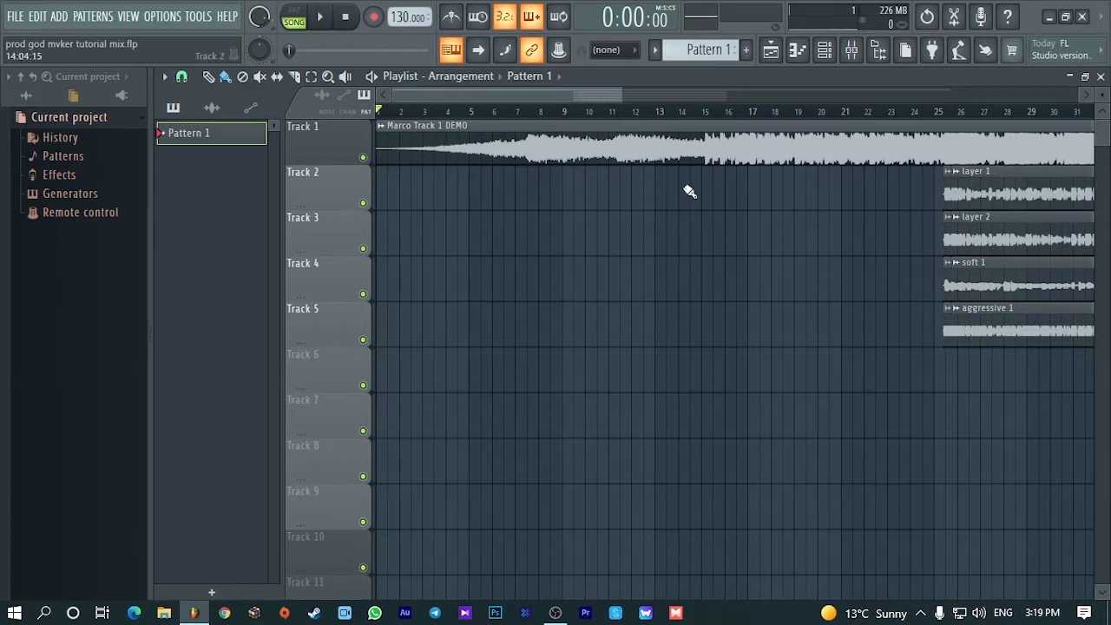
{"action": "scroll", "coordinate": [634, 107], "scroll_direction": "down", "scroll_amount": 5}
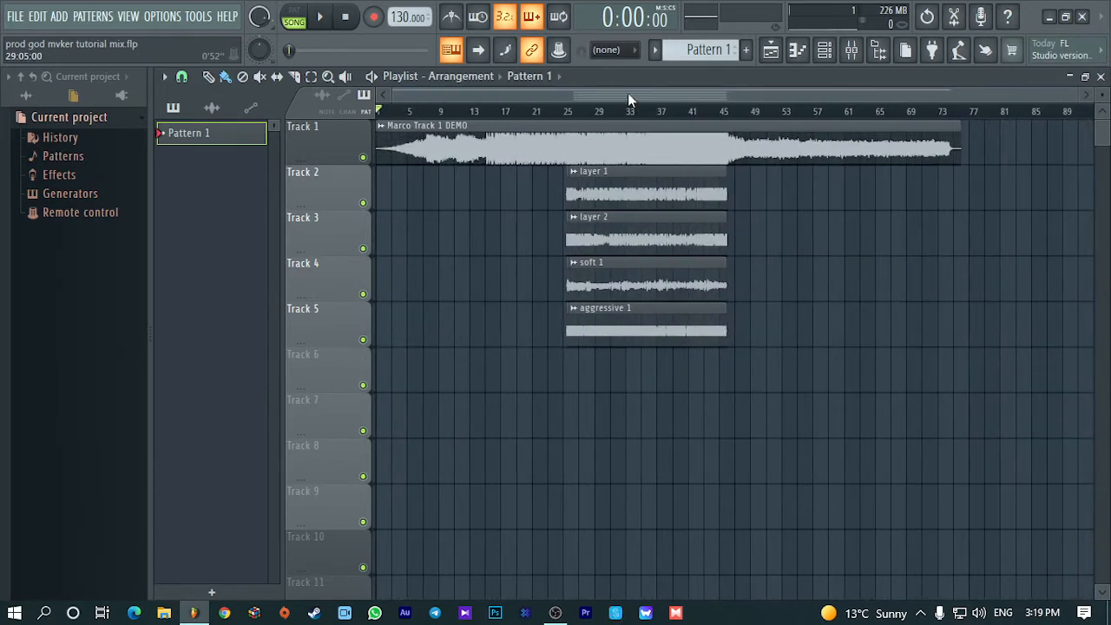
{"action": "mouse_move", "coordinate": [1074, 89]}
{"action": "left_mouse_down"}
{"action": "mouse_move", "coordinate": [855, 90]}
{"action": "mouse_move", "coordinate": [1072, 90]}
{"action": "left_mouse_up"}
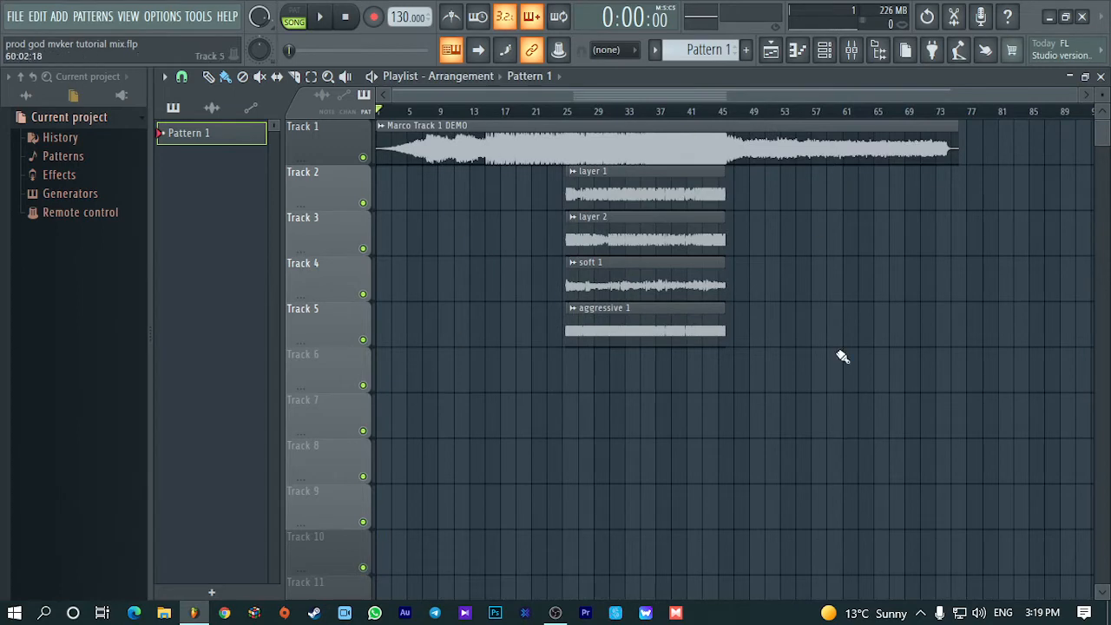
{"action": "scroll", "coordinate": [632, 496], "scroll_direction": "up", "scroll_amount": 4}
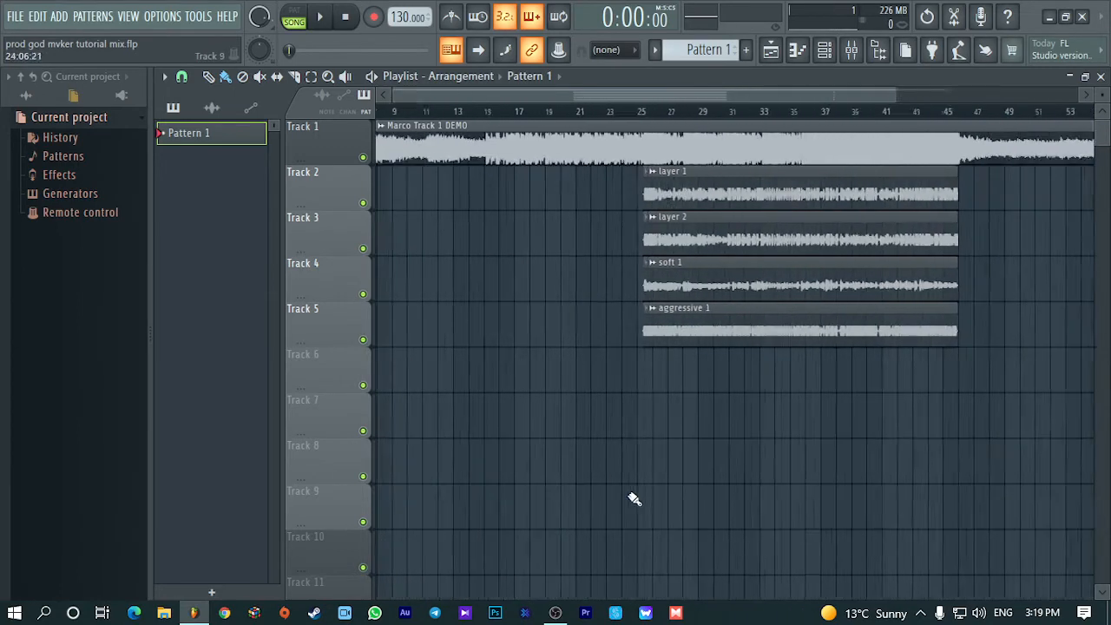
{"action": "scroll", "coordinate": [628, 335], "scroll_direction": "down", "scroll_amount": 4}
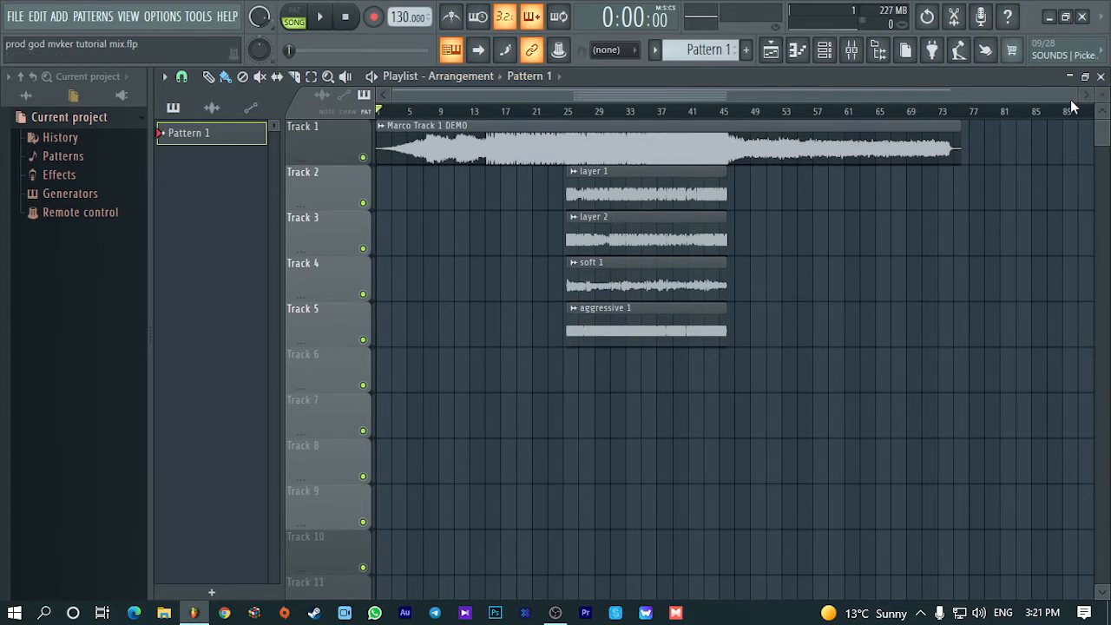
{"action": "mouse_move", "coordinate": [1081, 94]}
{"action": "left_mouse_down"}
{"action": "mouse_move", "coordinate": [656, 79]}
{"action": "mouse_move", "coordinate": [1083, 86]}
{"action": "left_mouse_up"}
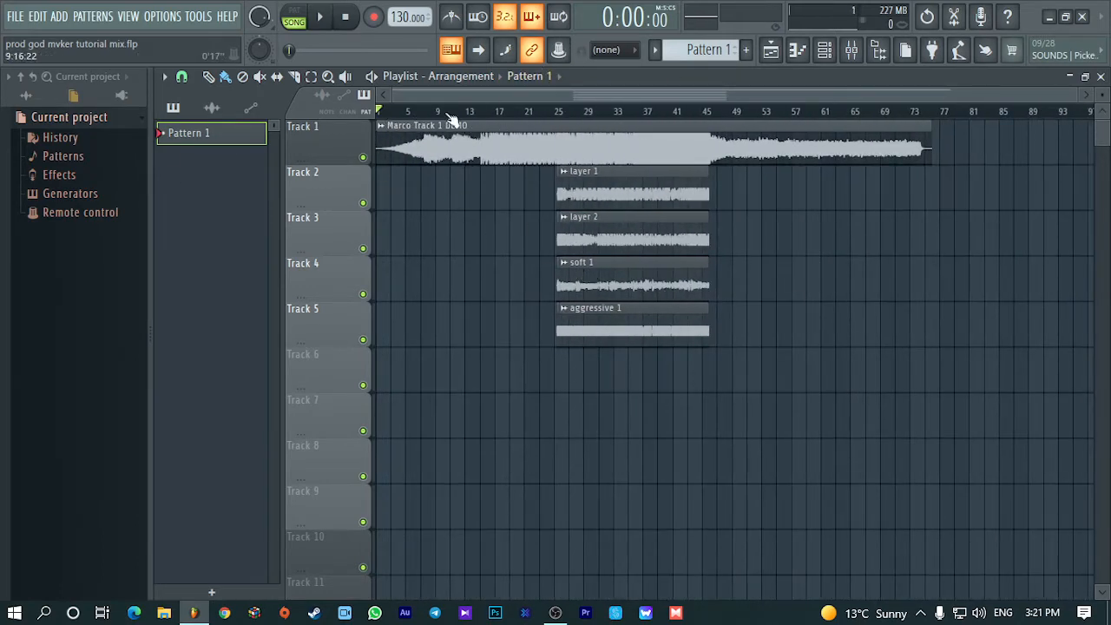
{"action": "left_click_drag", "start_coordinate": [497, 96], "coordinate": [459, 98]}
{"action": "mouse_move", "coordinate": [1067, 99]}
{"action": "left_mouse_down"}
{"action": "mouse_move", "coordinate": [1020, 99]}
{"action": "mouse_move", "coordinate": [1063, 100]}
{"action": "left_mouse_up"}
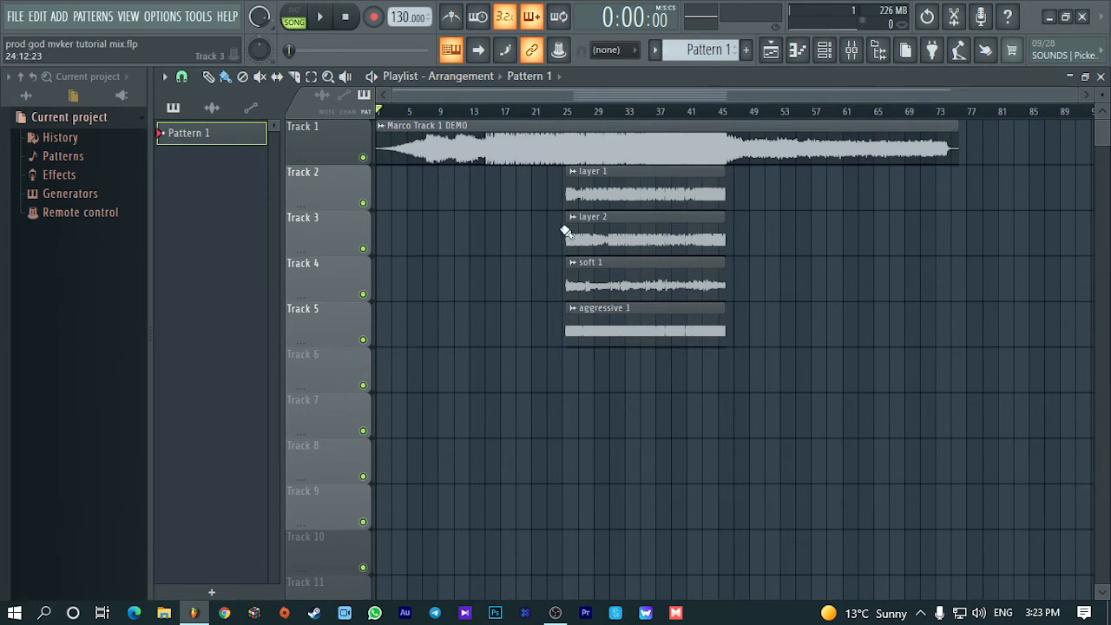
Play the arrangement, skipping ahead to the passage around bar 25 where the layer clips enter, and stop playback
{"action": "key", "text": "space"}
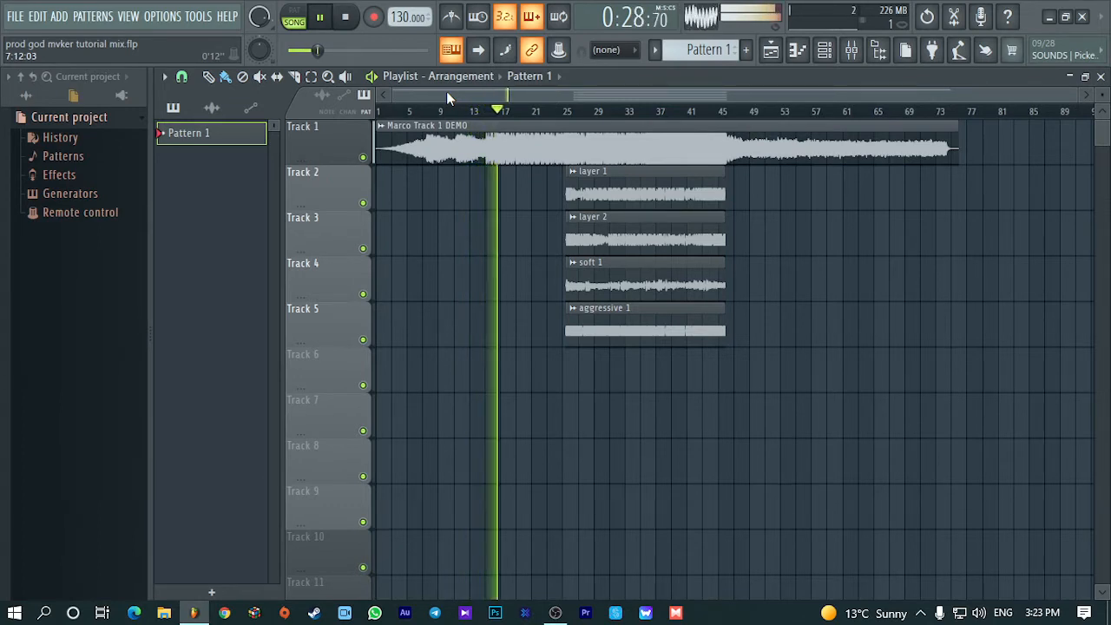
{"action": "left_click", "coordinate": [537, 113]}
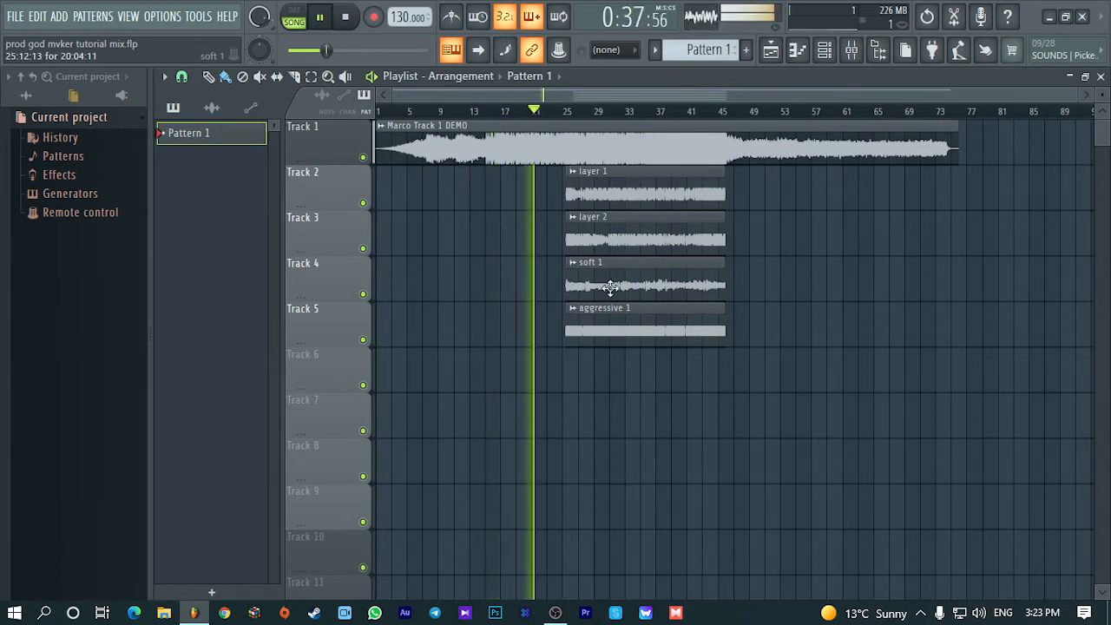
{"action": "scroll", "coordinate": [557, 420], "scroll_direction": "up", "scroll_amount": 2}
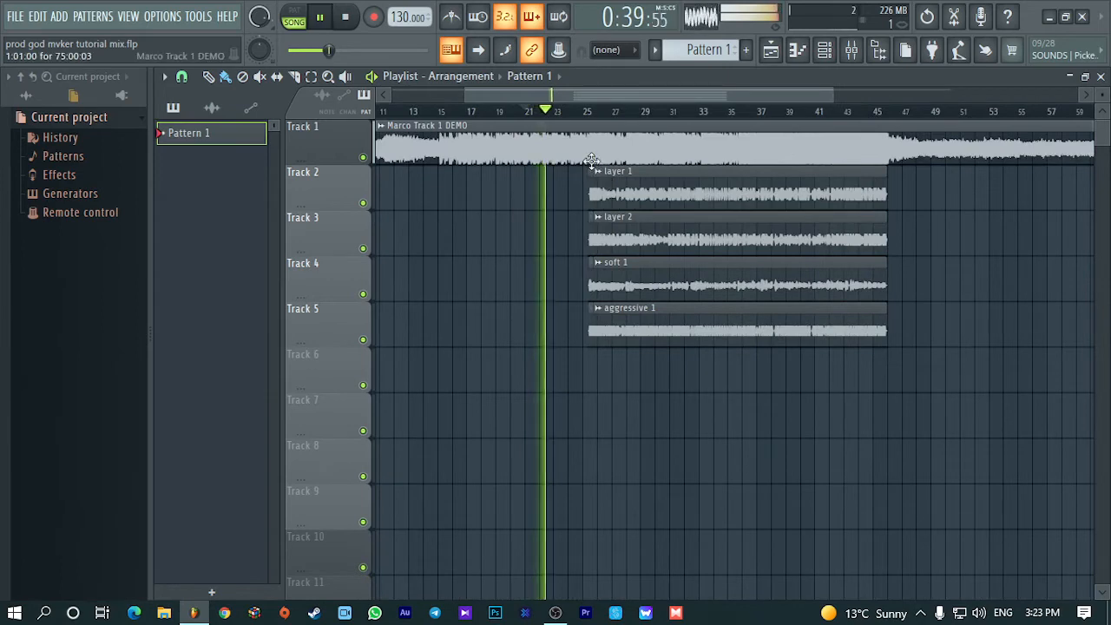
{"action": "scroll", "coordinate": [597, 409], "scroll_direction": "up", "scroll_amount": 2}
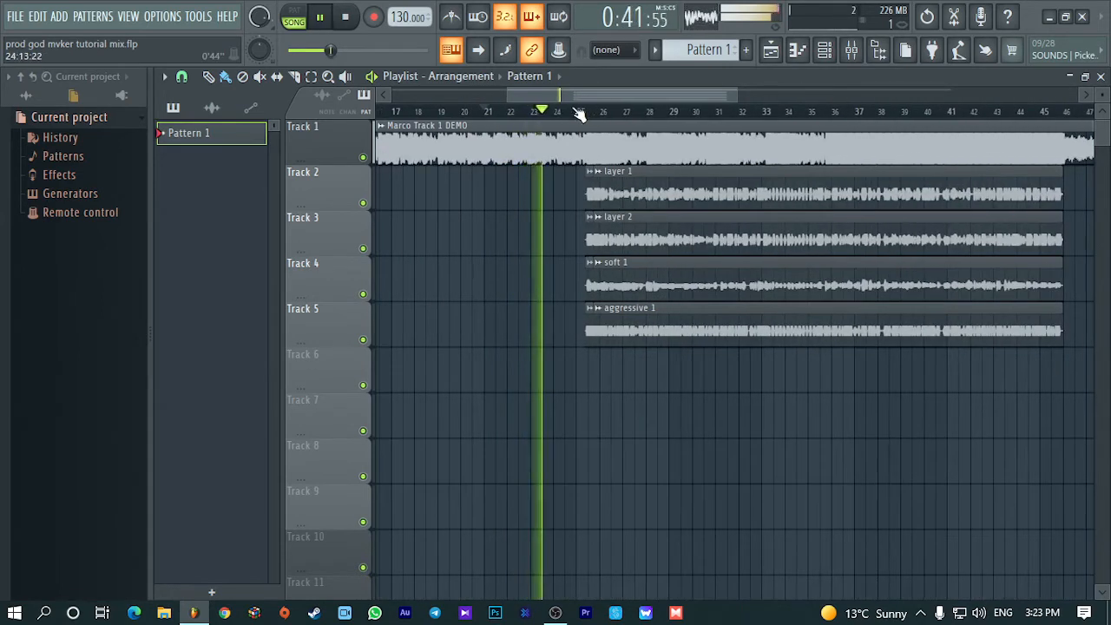
{"action": "left_click", "coordinate": [564, 112]}
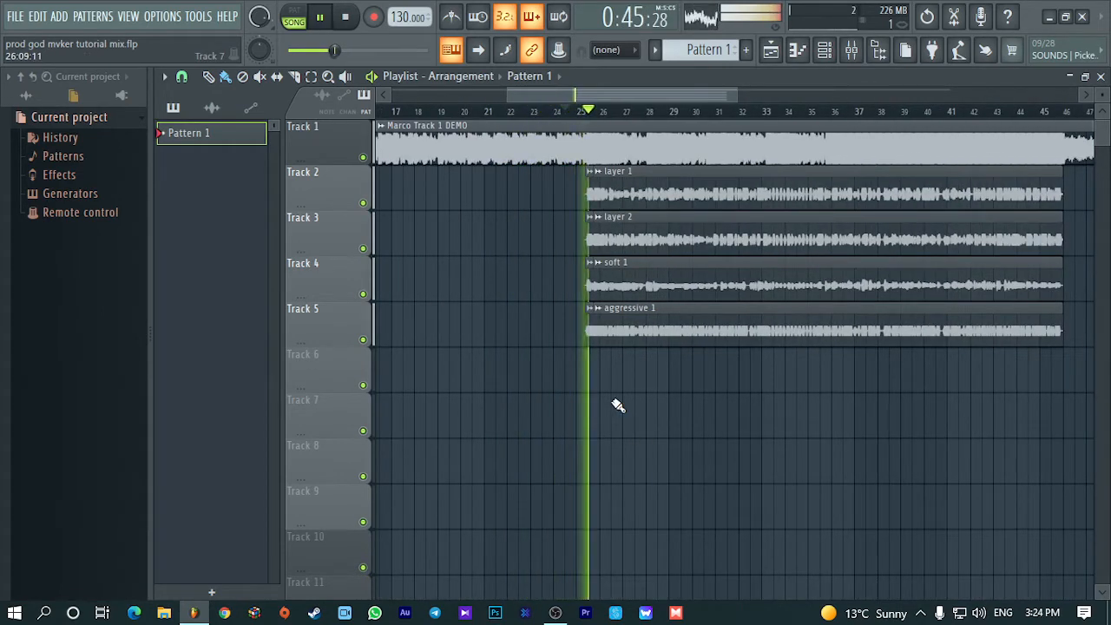
{"action": "scroll", "coordinate": [646, 407], "scroll_direction": "down", "scroll_amount": 2}
{"action": "scroll", "coordinate": [657, 409], "scroll_direction": "up", "scroll_amount": 2}
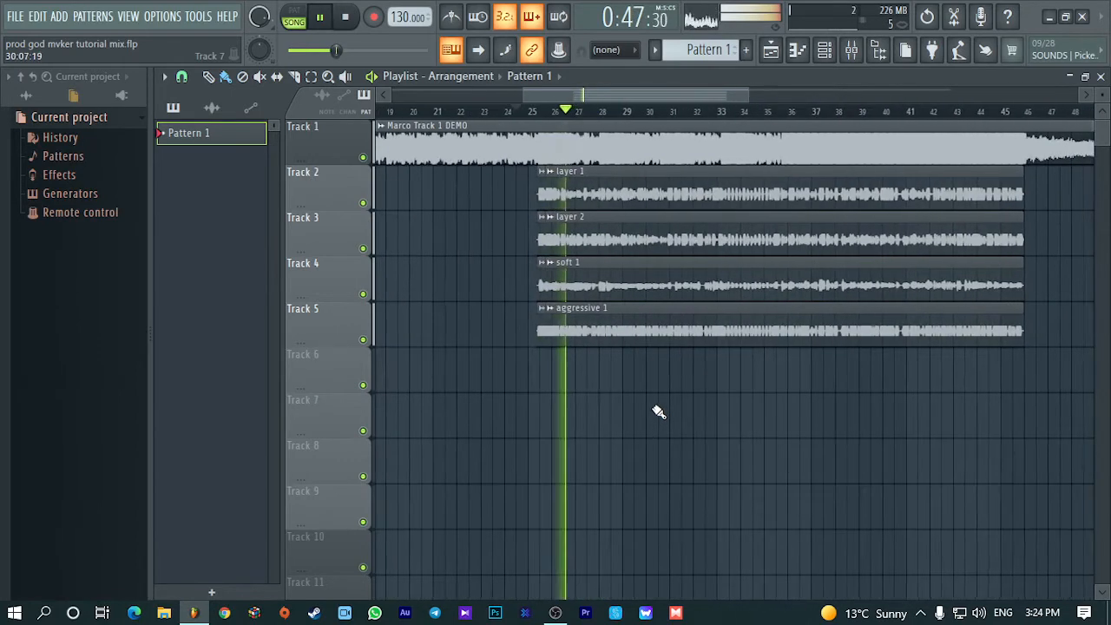
{"action": "scroll", "coordinate": [673, 412], "scroll_direction": "down", "scroll_amount": 2}
{"action": "scroll", "coordinate": [607, 390], "scroll_direction": "down", "scroll_amount": 3}
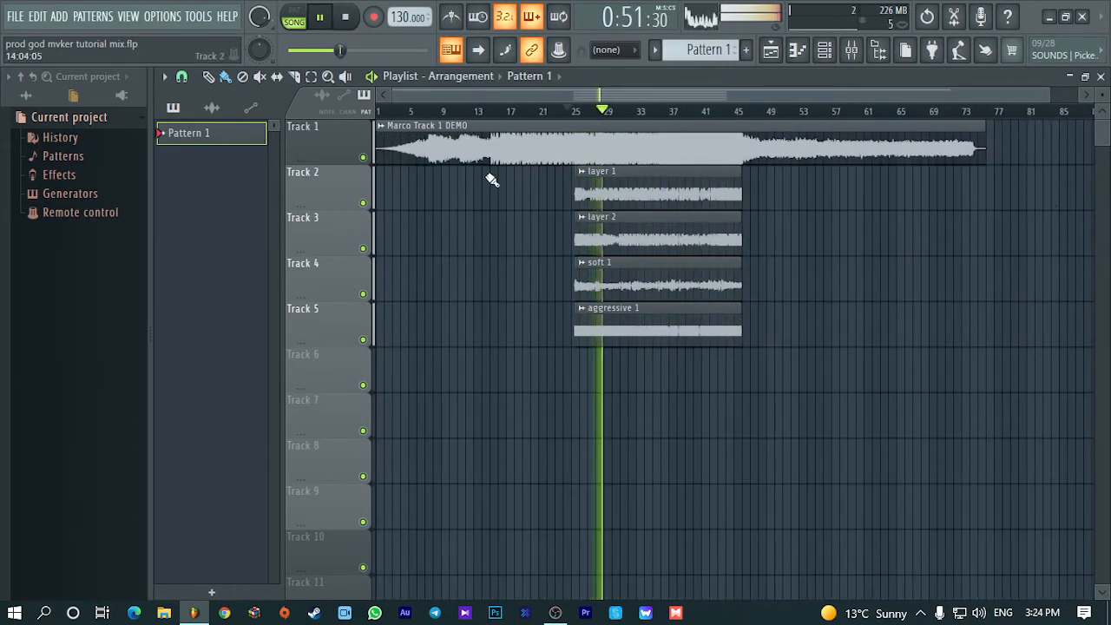
{"action": "key", "text": "space"}
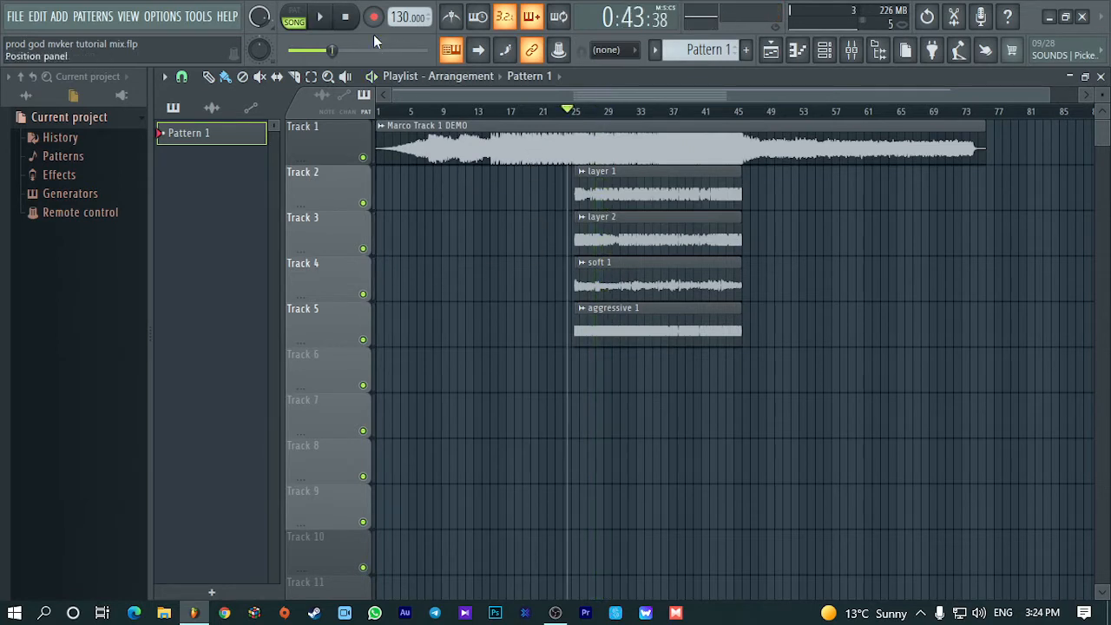
Move the stopped playhead to about bar 23 and mute Track 1 with the Marco Track 1 DEMO clip
{"action": "left_click", "coordinate": [351, 23]}
{"action": "left_click", "coordinate": [553, 109]}
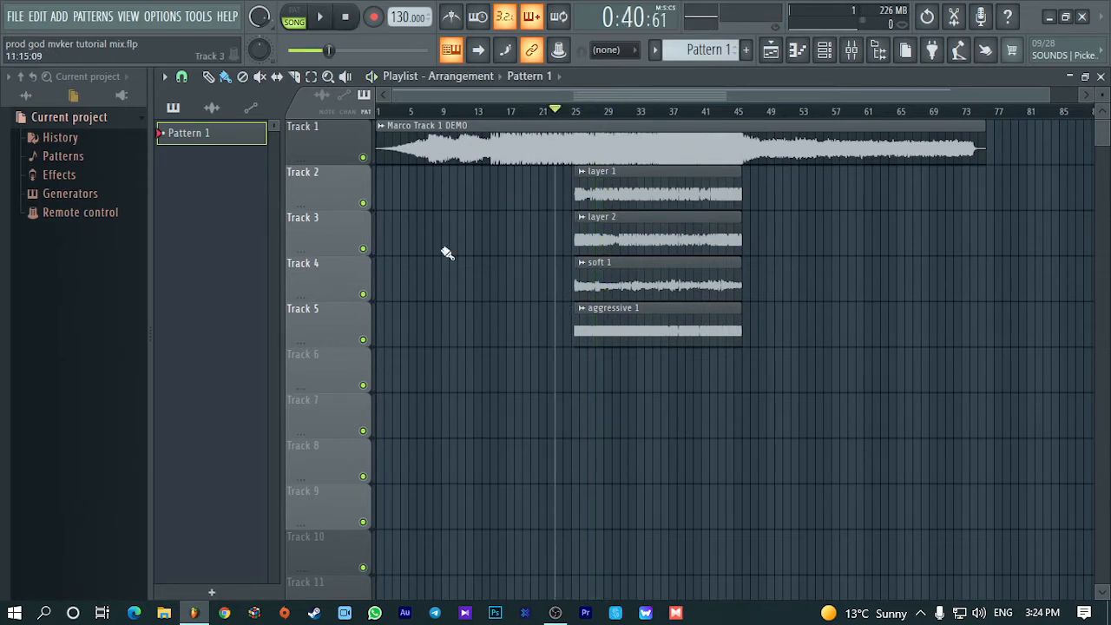
{"action": "left_click", "coordinate": [364, 158]}
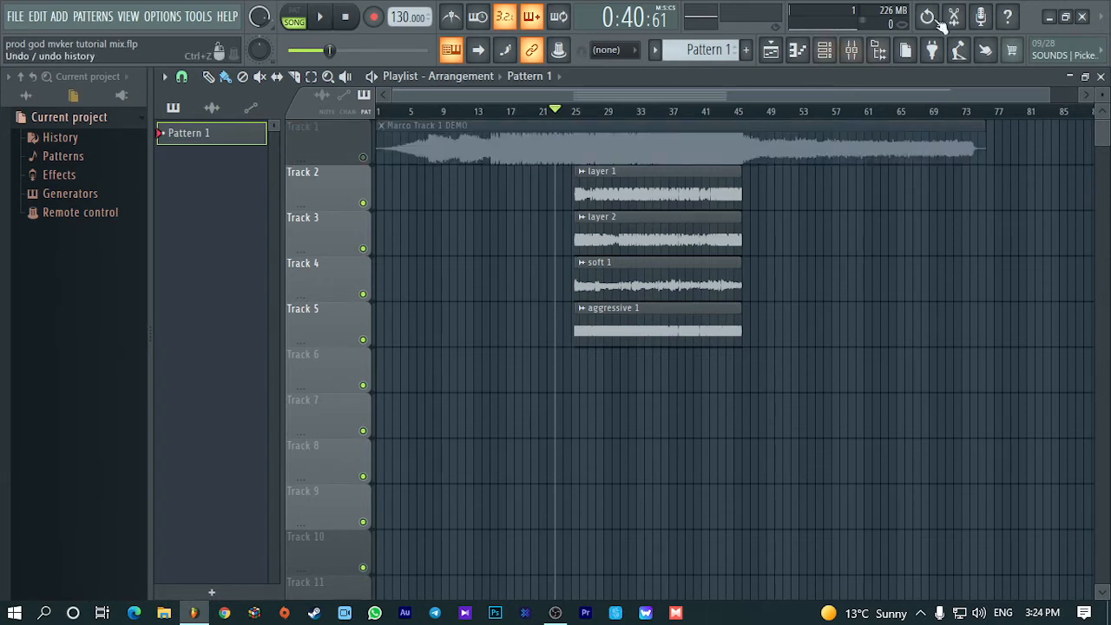
Check the mixer for a free insert and route the layer 1 audio clip on Track 2 to mixer track 10
{"action": "left_click", "coordinate": [854, 52]}
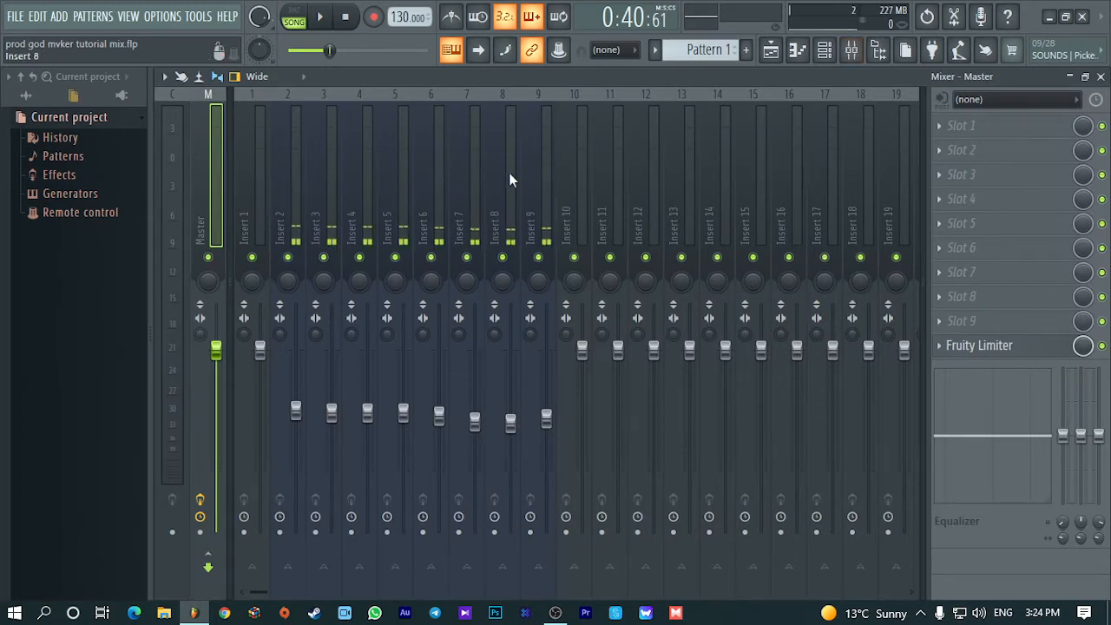
{"action": "left_click", "coordinate": [574, 169]}
{"action": "left_click", "coordinate": [1099, 85]}
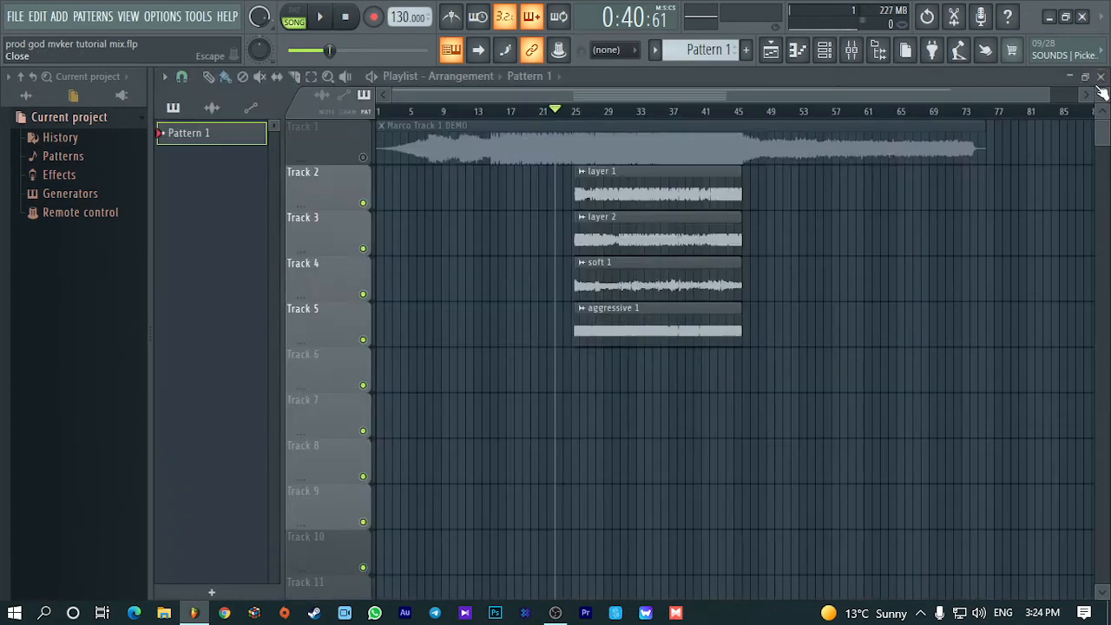
{"action": "scroll", "coordinate": [598, 215], "scroll_direction": "up", "scroll_amount": 5}
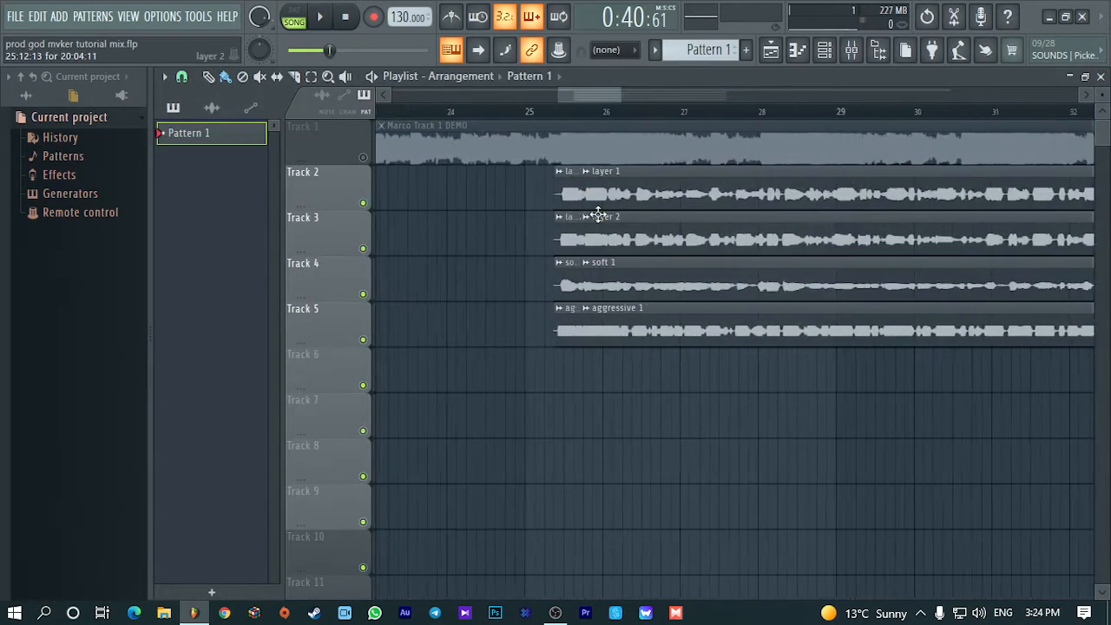
{"action": "scroll", "coordinate": [598, 215], "scroll_direction": "up", "scroll_amount": 2}
{"action": "double_click", "coordinate": [632, 194]}
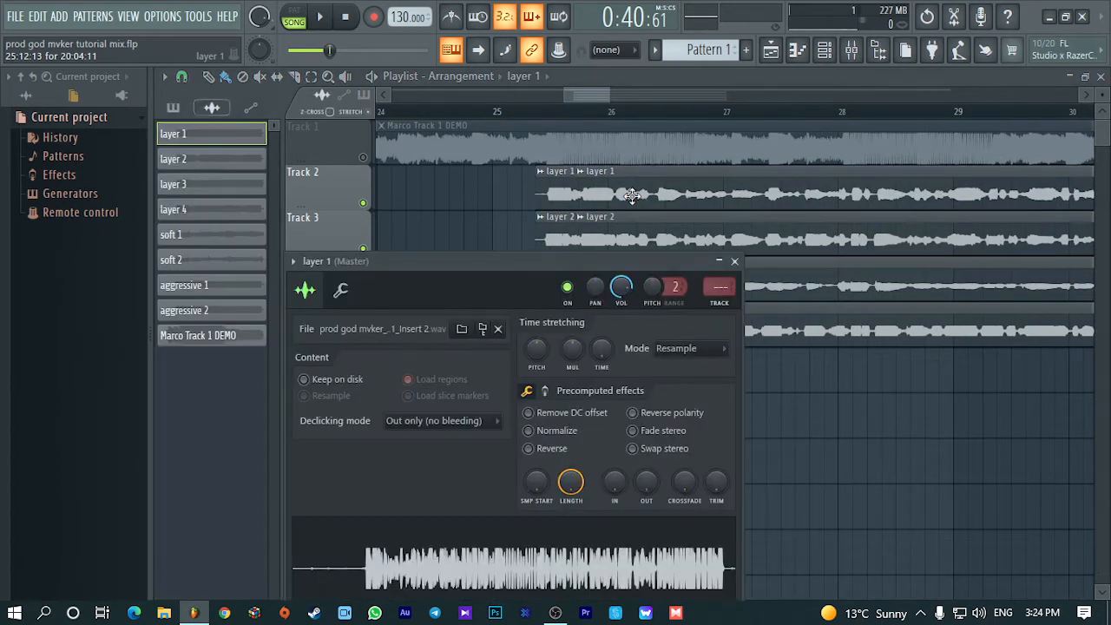
{"action": "left_click_drag", "start_coordinate": [722, 286], "coordinate": [723, 261]}
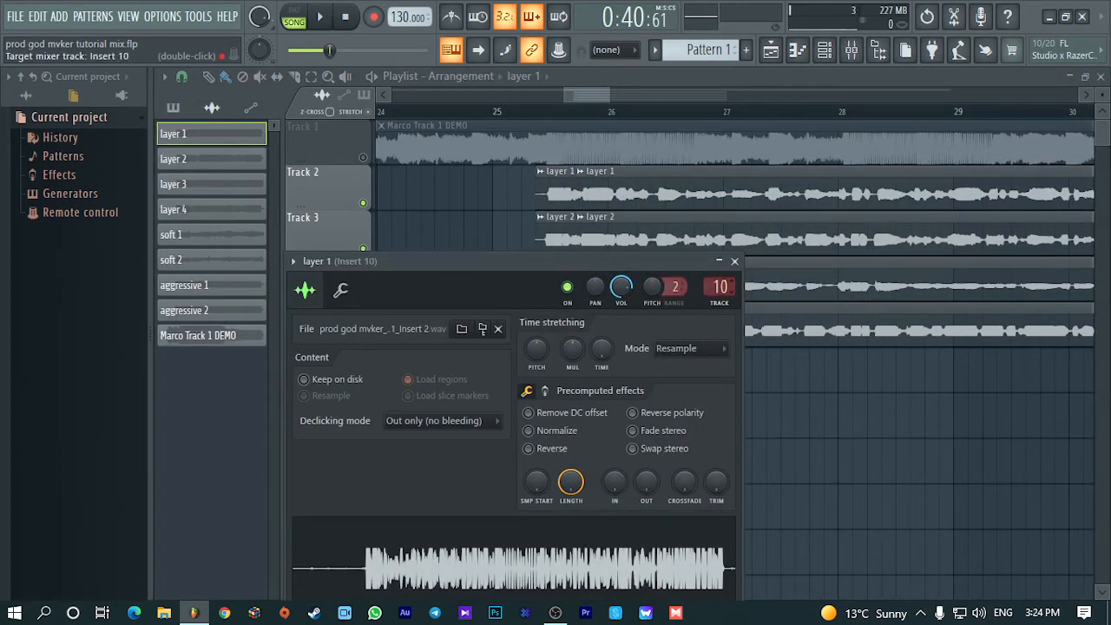
{"action": "left_click", "coordinate": [734, 262]}
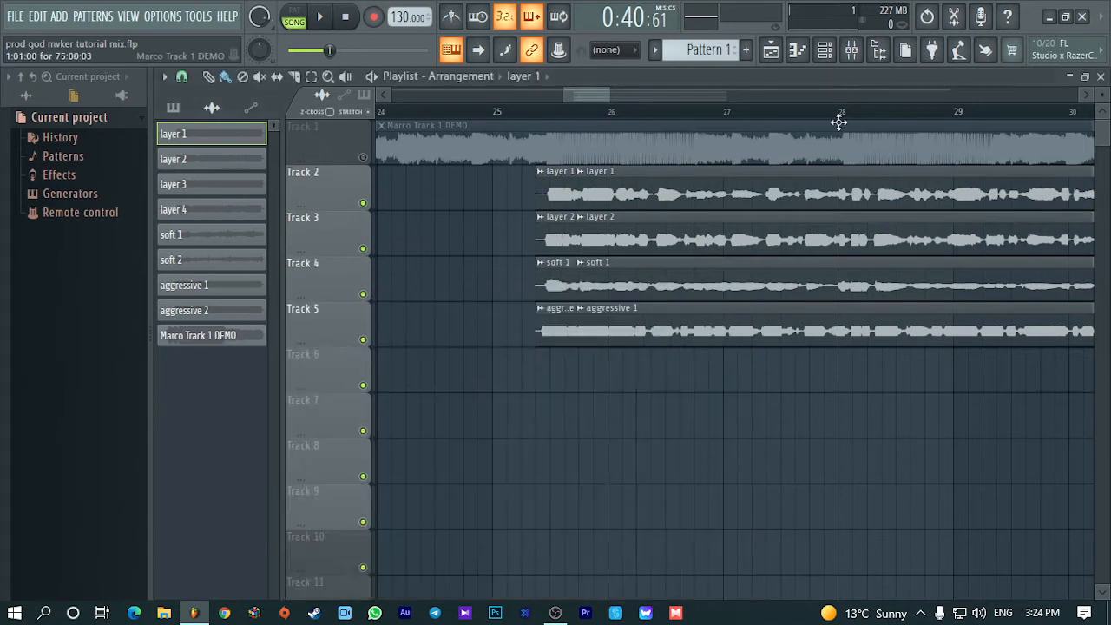
{"action": "left_click", "coordinate": [850, 49]}
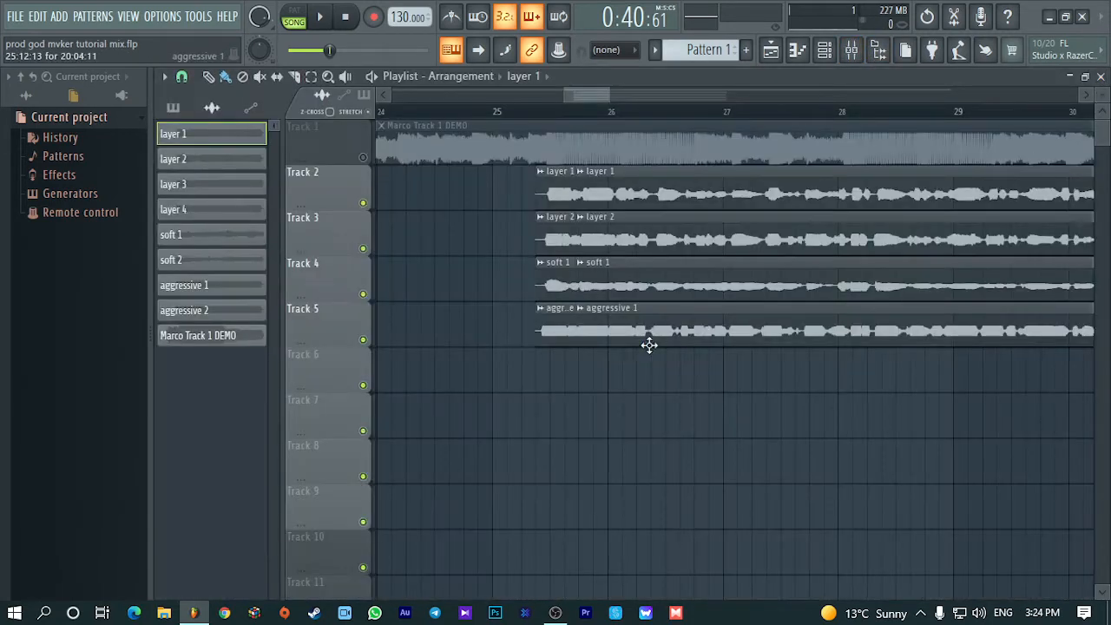
{"action": "left_click", "coordinate": [1100, 76]}
{"action": "scroll", "coordinate": [759, 399], "scroll_direction": "down", "scroll_amount": 6}
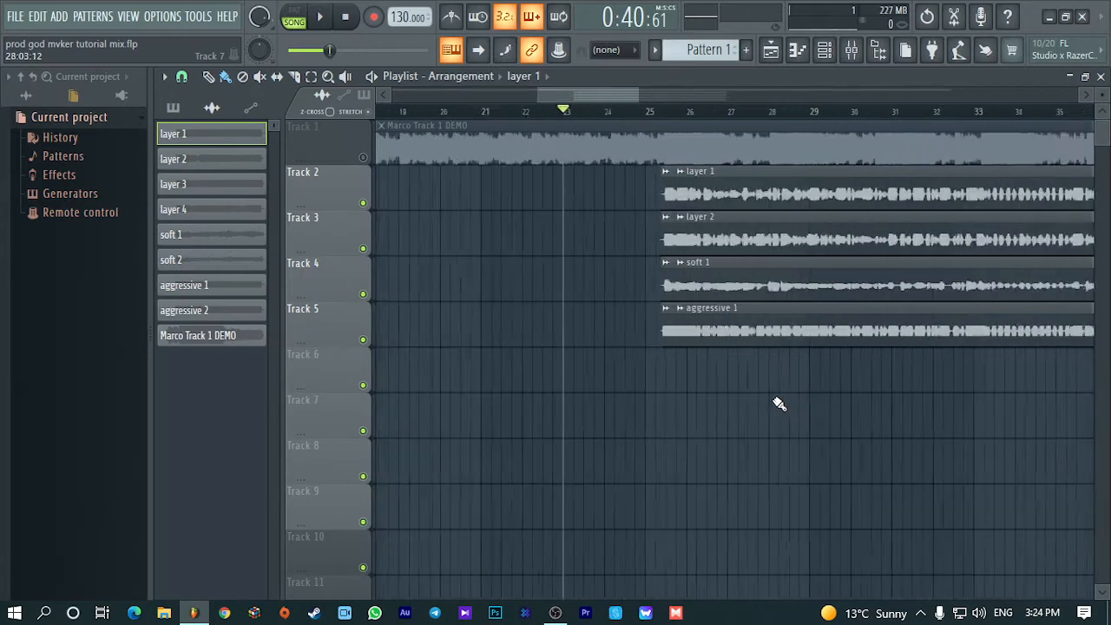
{"action": "scroll", "coordinate": [776, 416], "scroll_direction": "up", "scroll_amount": 2}
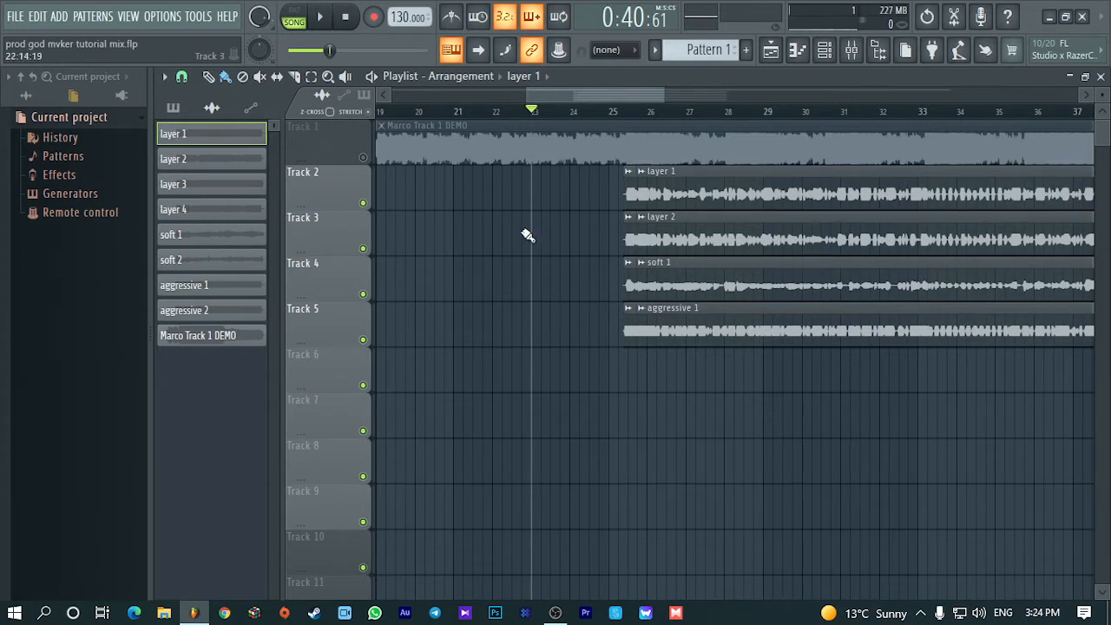
{"action": "scroll", "coordinate": [771, 469], "scroll_direction": "down", "scroll_amount": 2}
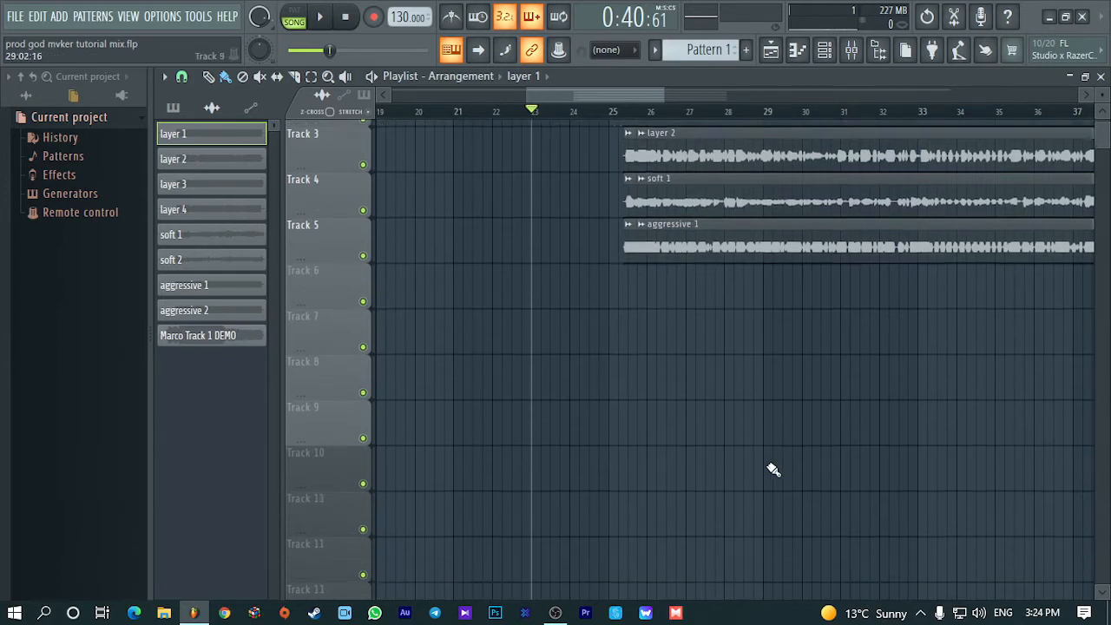
{"action": "scroll", "coordinate": [777, 470], "scroll_direction": "up", "scroll_amount": 2}
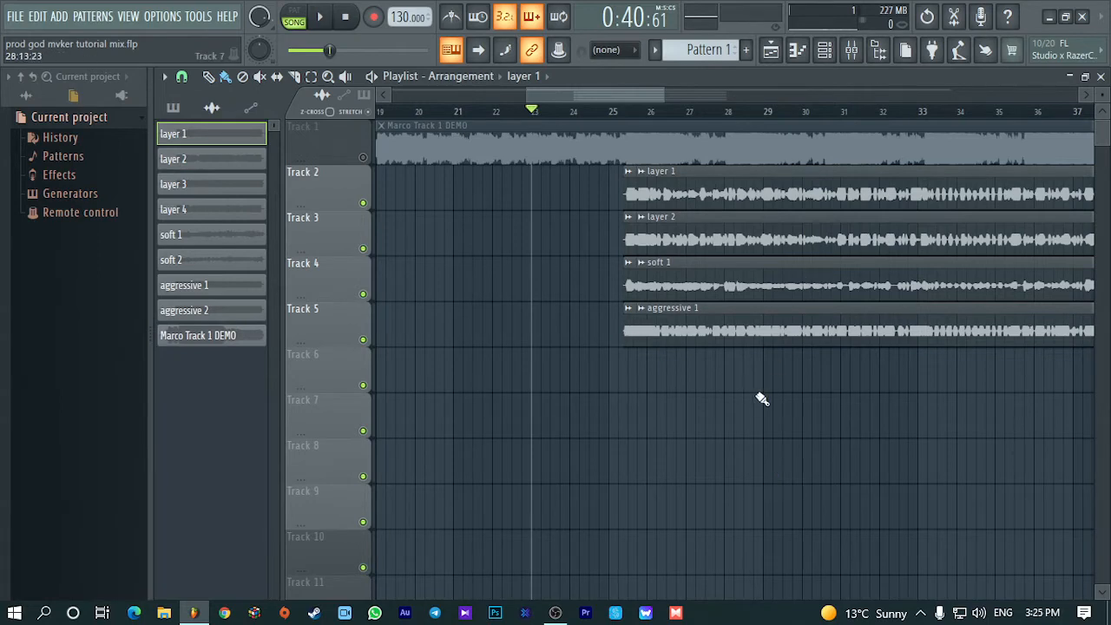
{"action": "scroll", "coordinate": [607, 434], "scroll_direction": "down", "scroll_amount": 1}
{"action": "scroll", "coordinate": [521, 443], "scroll_direction": "up", "scroll_amount": 1}
Place the playhead at about bar 25, just before the start of the layer, soft and aggressive clips
{"action": "scroll", "coordinate": [677, 409], "scroll_direction": "down", "scroll_amount": 3}
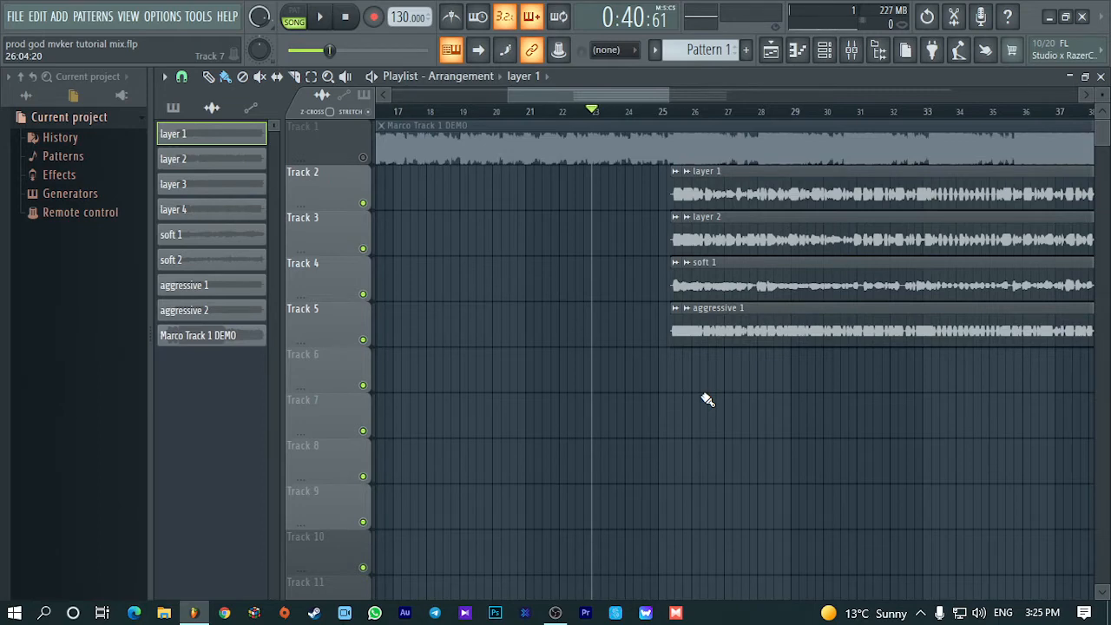
{"action": "scroll", "coordinate": [707, 399], "scroll_direction": "up", "scroll_amount": 5}
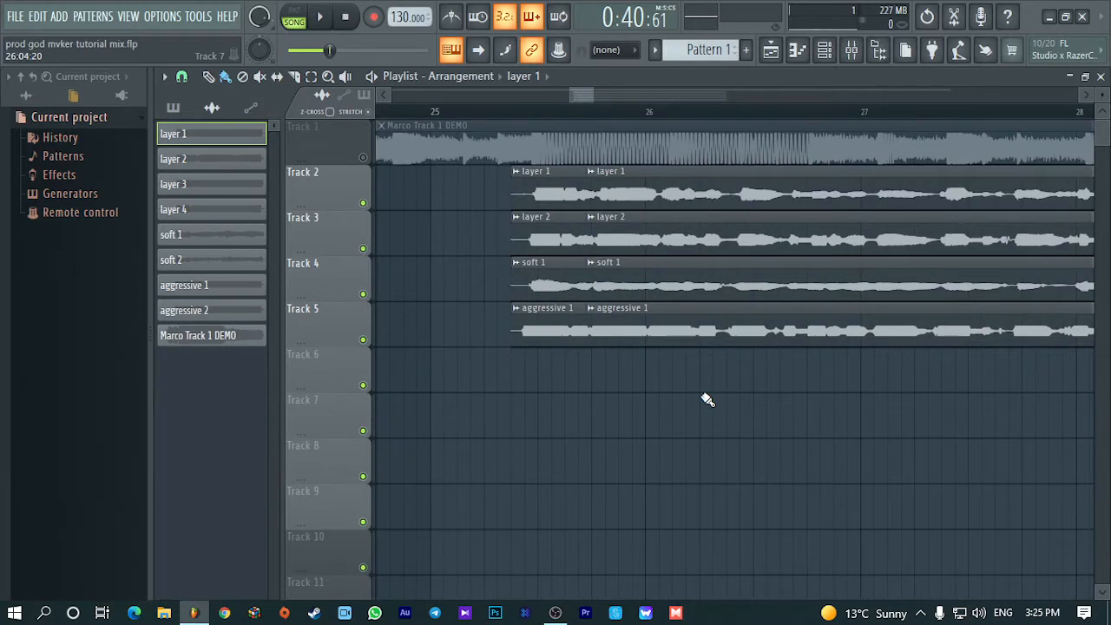
{"action": "left_click", "coordinate": [473, 112]}
{"action": "scroll", "coordinate": [659, 404], "scroll_direction": "down", "scroll_amount": 4}
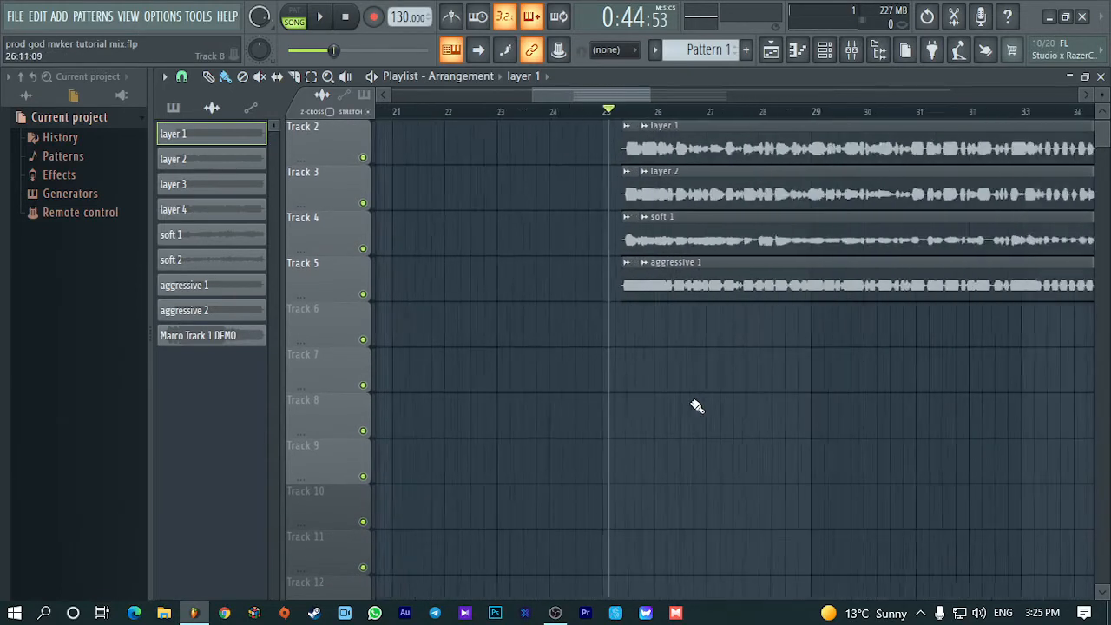
{"action": "scroll", "coordinate": [707, 410], "scroll_direction": "up", "scroll_amount": 1}
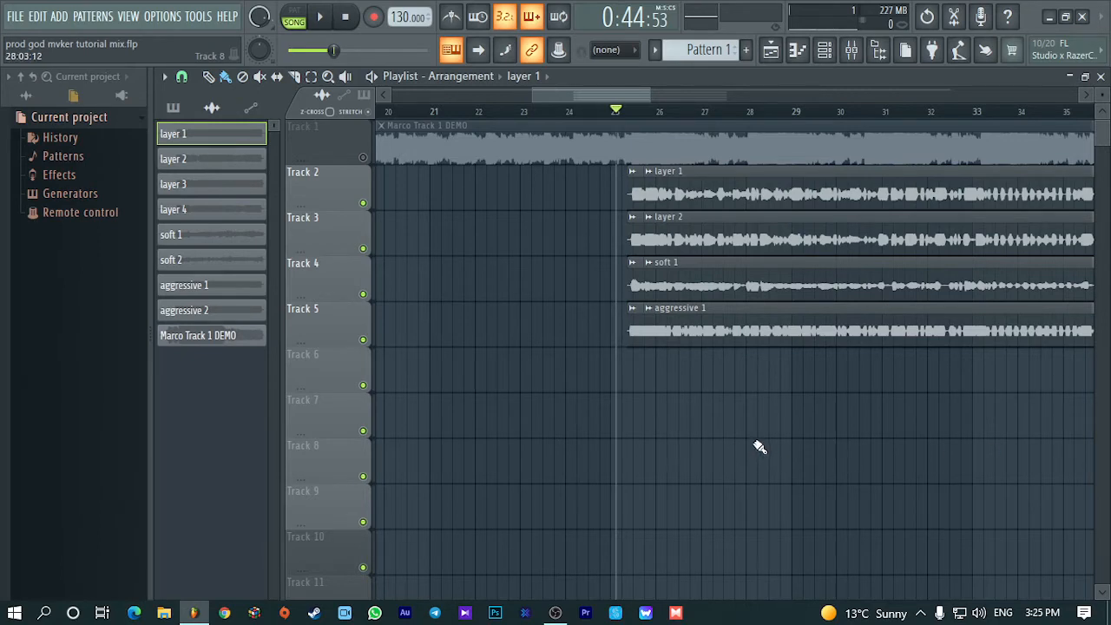
{"action": "scroll", "coordinate": [757, 450], "scroll_direction": "up", "scroll_amount": 3}
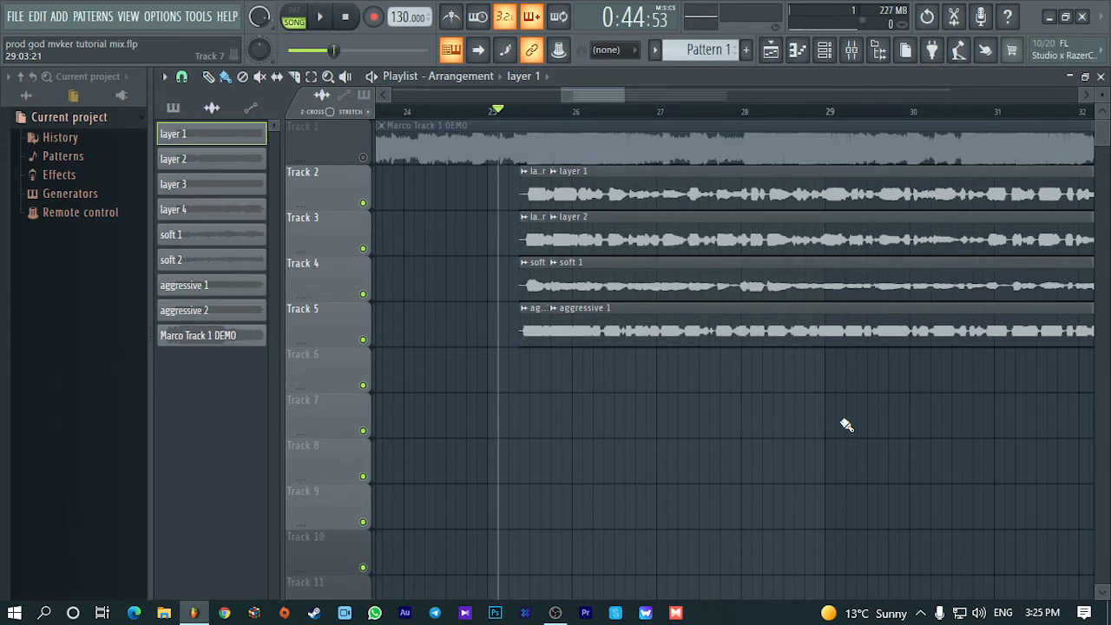
{"action": "scroll", "coordinate": [486, 390], "scroll_direction": "down", "scroll_amount": 5}
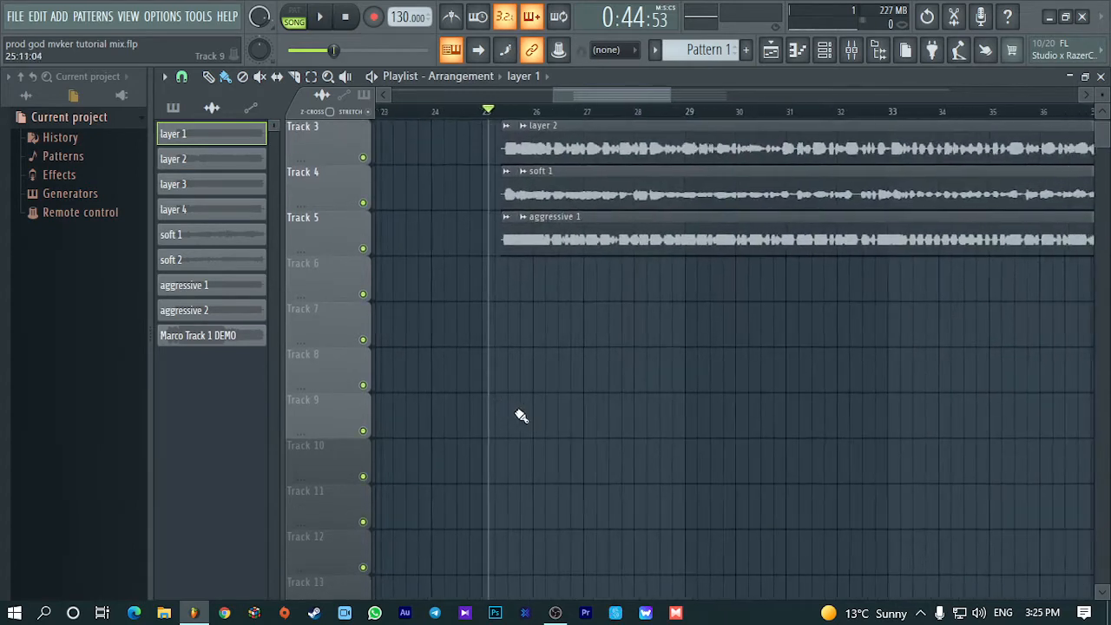
{"action": "scroll", "coordinate": [559, 431], "scroll_direction": "up", "scroll_amount": 2}
{"action": "scroll", "coordinate": [630, 442], "scroll_direction": "up", "scroll_amount": 1}
{"action": "scroll", "coordinate": [630, 442], "scroll_direction": "up", "scroll_amount": 2}
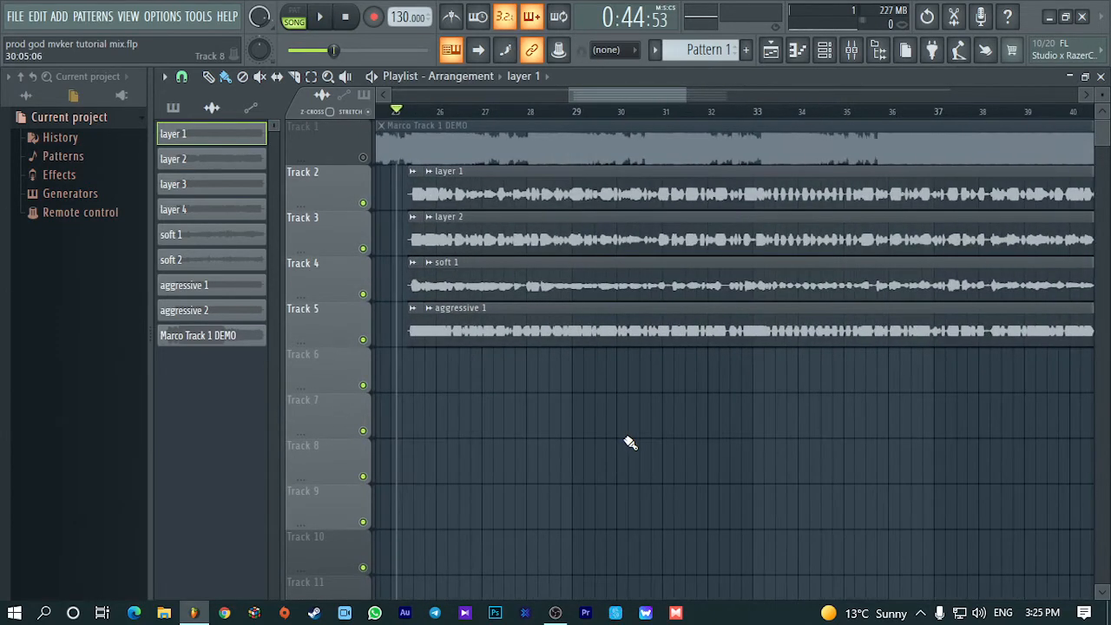
{"action": "scroll", "coordinate": [621, 115], "scroll_direction": "up", "scroll_amount": 3}
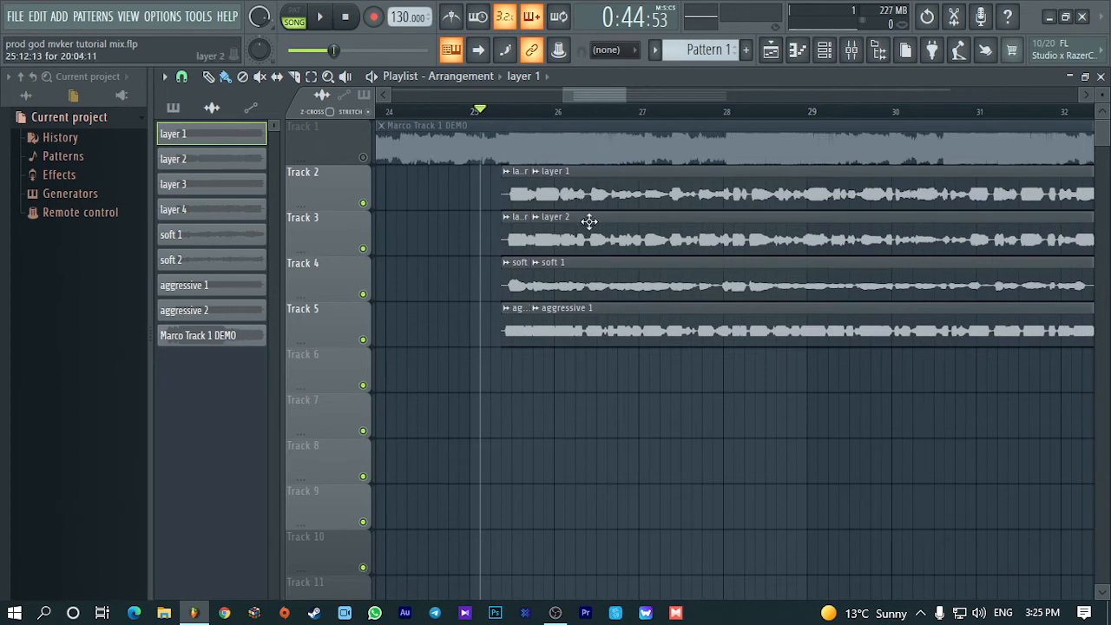
Route the layer 2 audio clip on Track 3 to its own free mixer track
{"action": "double_click", "coordinate": [614, 232]}
{"action": "left_click_drag", "start_coordinate": [725, 321], "coordinate": [726, 308]}
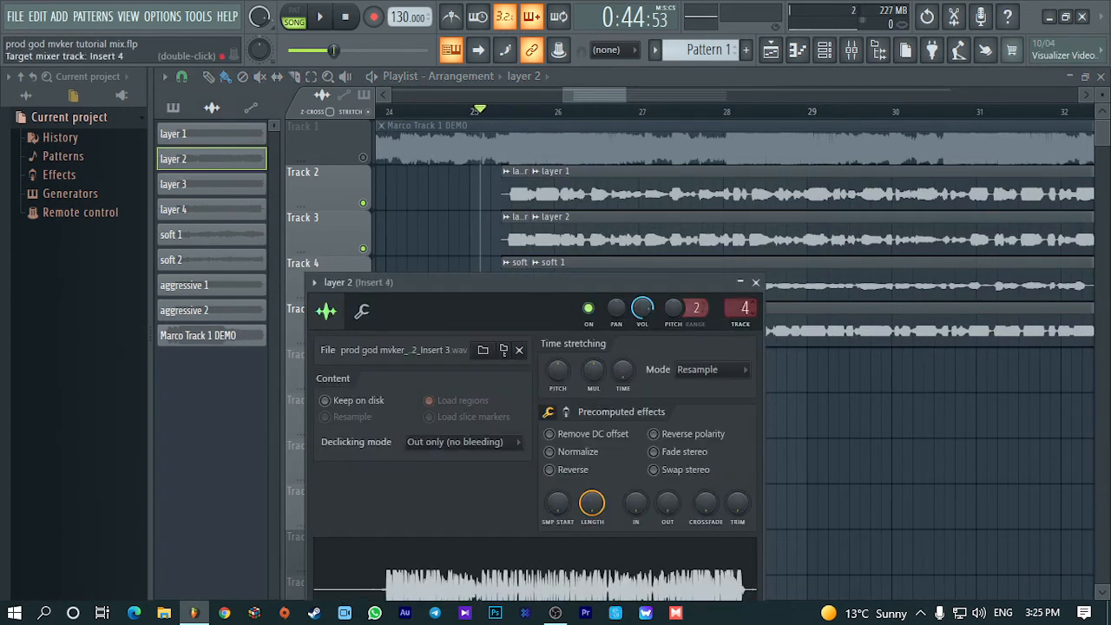
{"action": "left_click", "coordinate": [755, 282]}
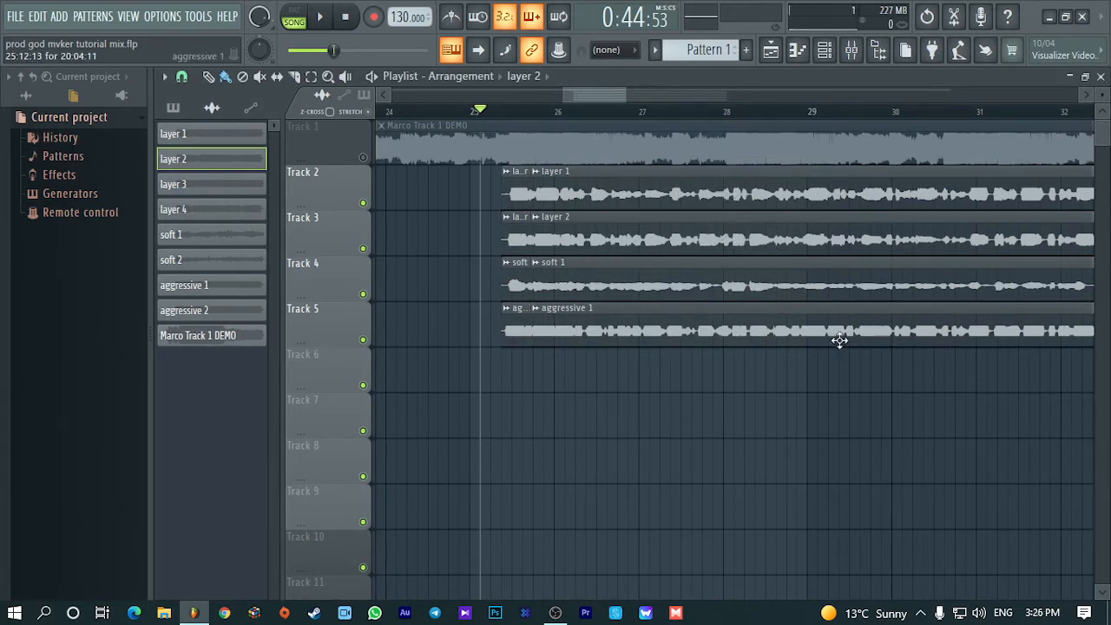
Place the playhead at 0:45:00, where the layer, soft and aggressive clips start, and briefly play Track 2 soloed
{"action": "left_click", "coordinate": [642, 272]}
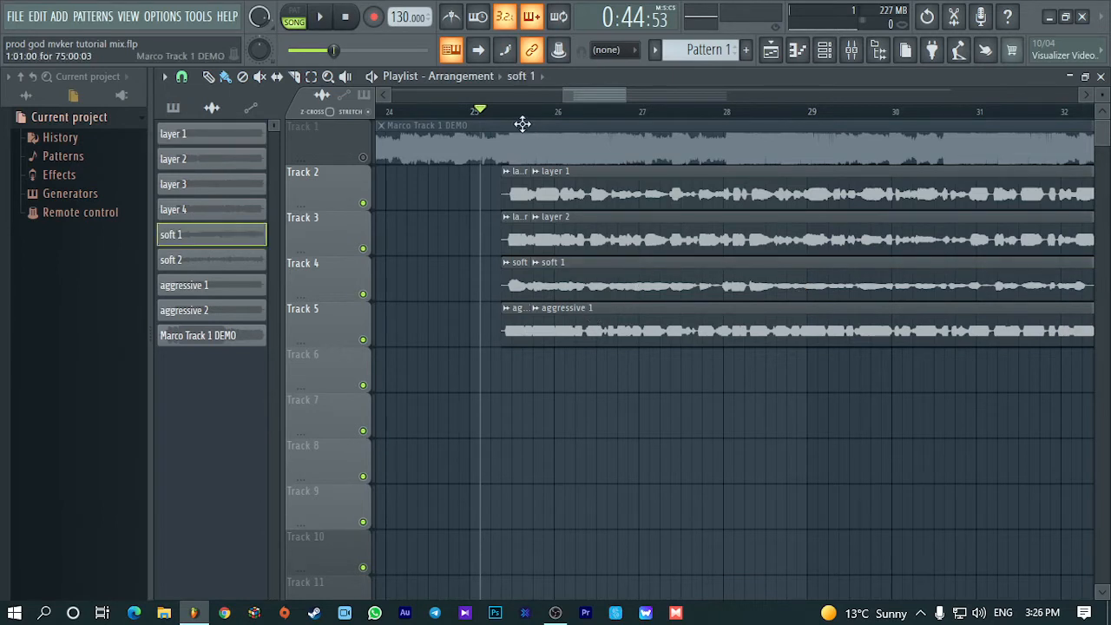
{"action": "left_click", "coordinate": [490, 111]}
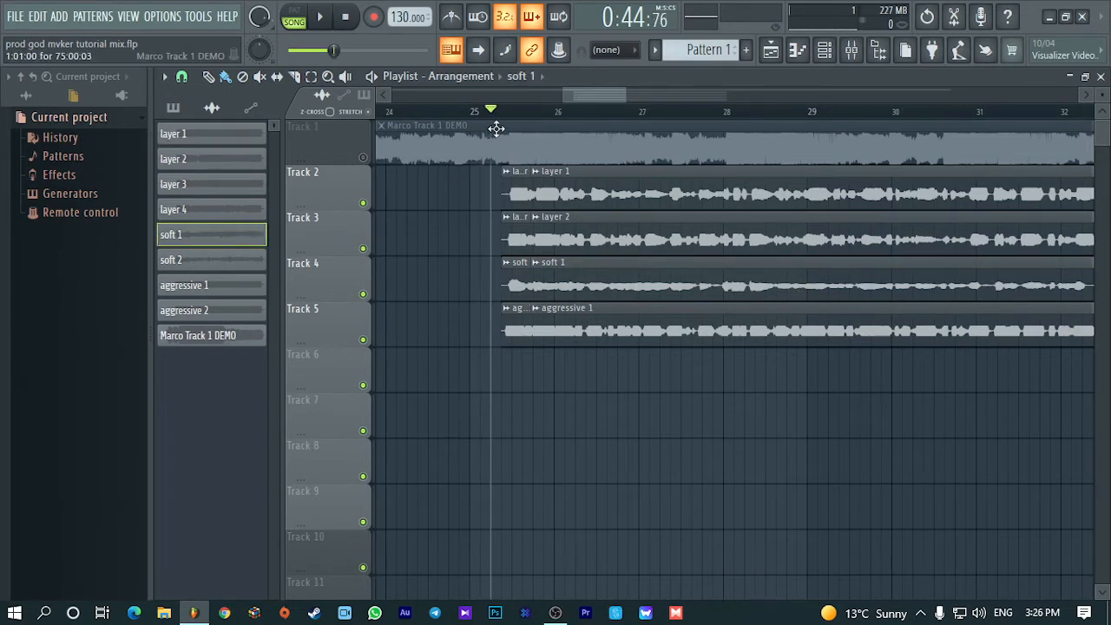
{"action": "left_click", "coordinate": [510, 112]}
{"action": "left_click", "coordinate": [363, 203], "text": "ctrl"}
{"action": "scroll", "coordinate": [565, 325], "scroll_direction": "up", "scroll_amount": 4}
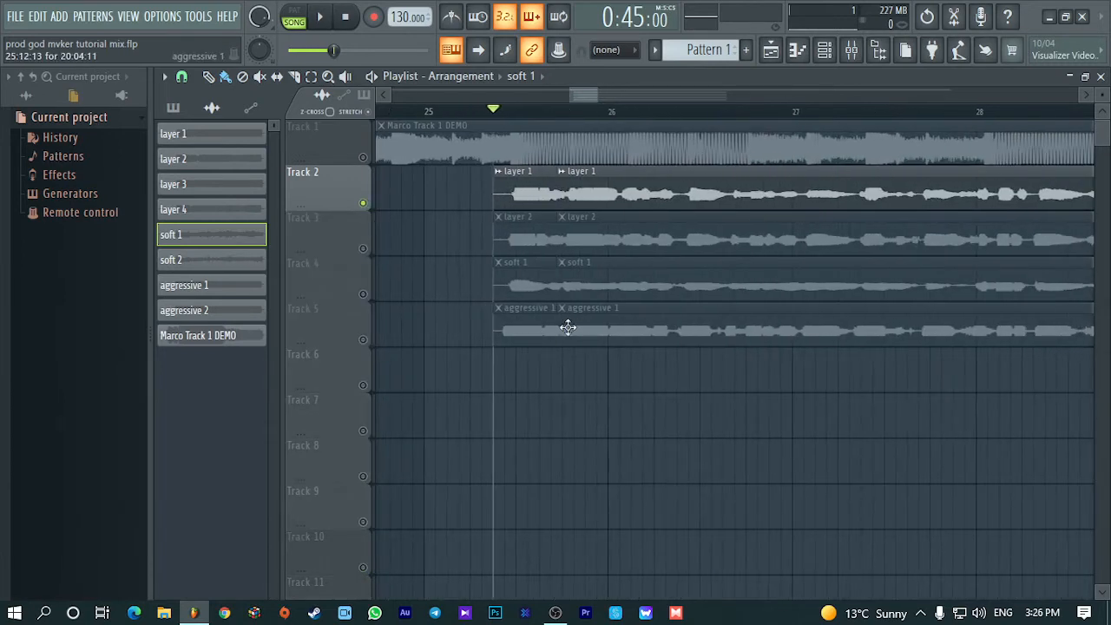
{"action": "key", "text": "space"}
{"action": "key", "text": "space"}
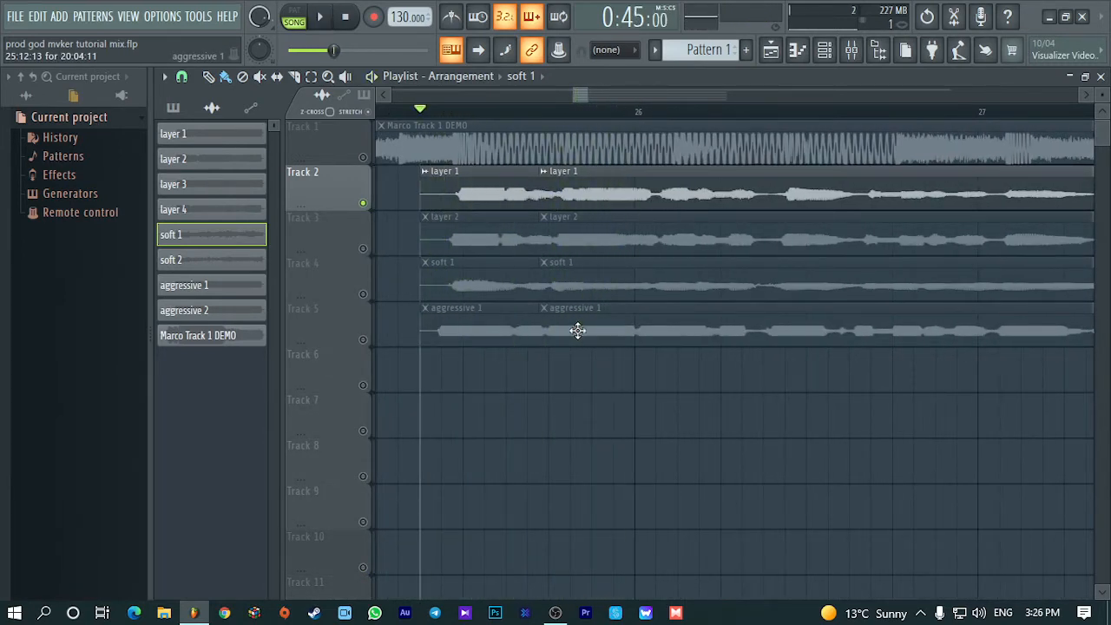
Audition Track 4 soloed, turn all tracks back on, and route the soft 1 audio clip to mixer track 12
{"action": "left_click", "coordinate": [363, 293], "text": "ctrl"}
{"action": "key", "text": "space"}
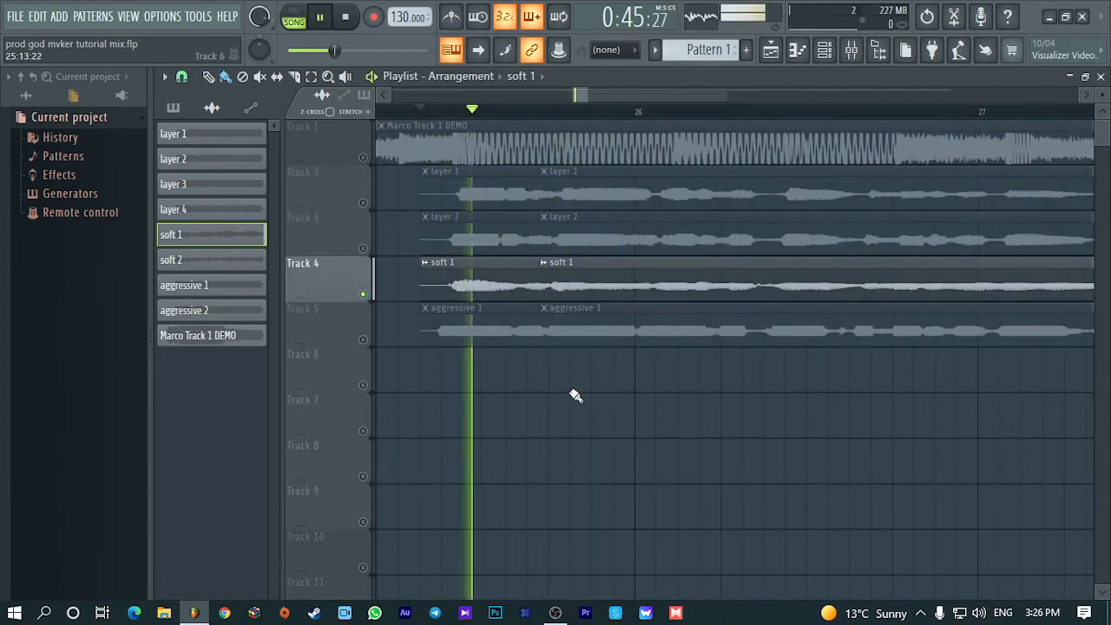
{"action": "key", "text": "space"}
{"action": "left_click", "coordinate": [364, 294], "text": "ctrl"}
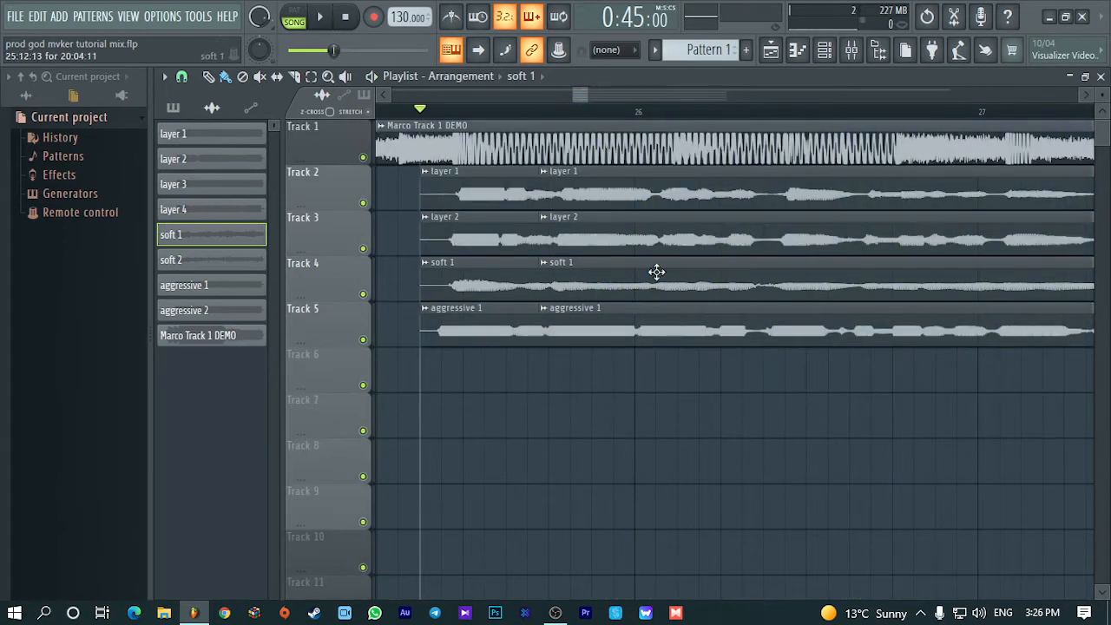
{"action": "double_click", "coordinate": [656, 272]}
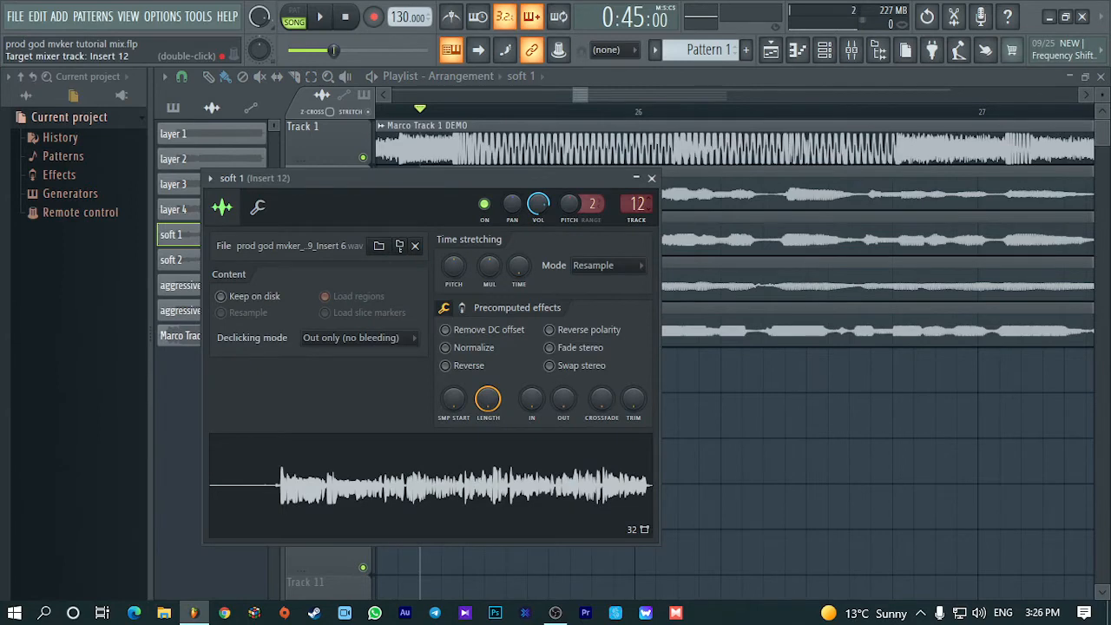
{"action": "left_click", "coordinate": [650, 177]}
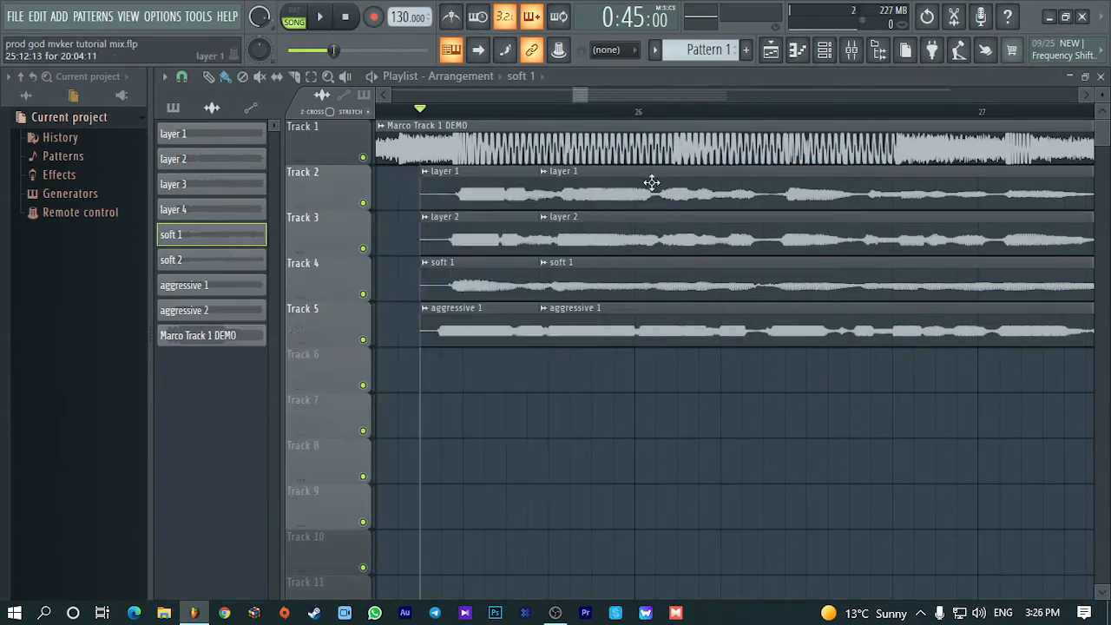
Audition Track 5 soloed, turn all tracks back on, and route the aggressive 1 audio clip to mixer track 13
{"action": "key", "text": "space"}
{"action": "left_click", "coordinate": [364, 339], "text": "ctrl"}
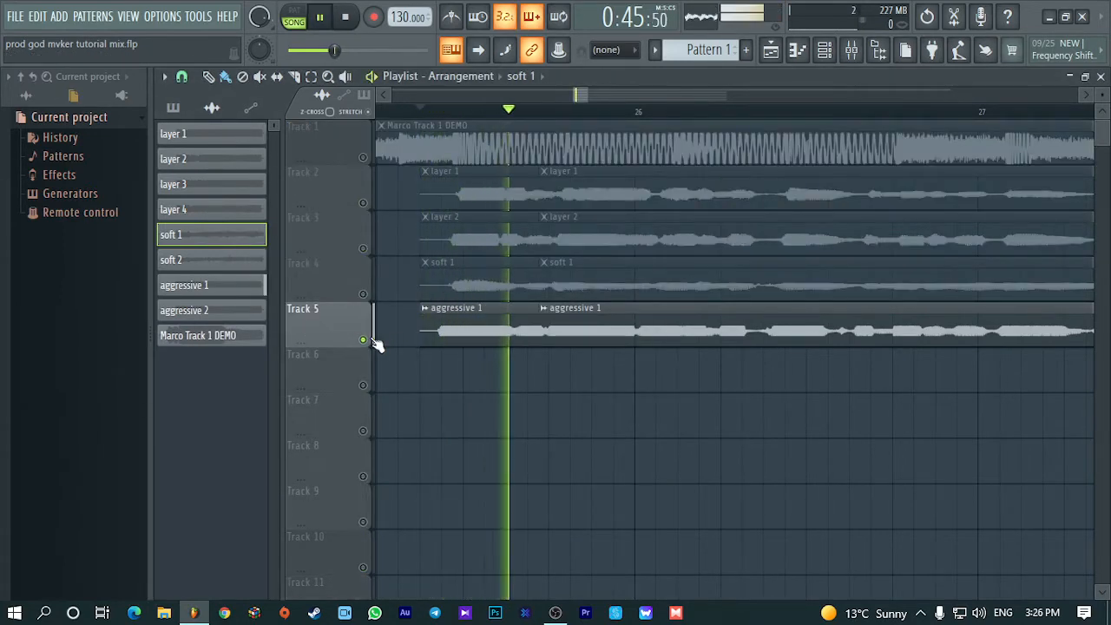
{"action": "key", "text": "space"}
{"action": "left_click", "coordinate": [364, 339], "text": "ctrl"}
{"action": "double_click", "coordinate": [615, 322]}
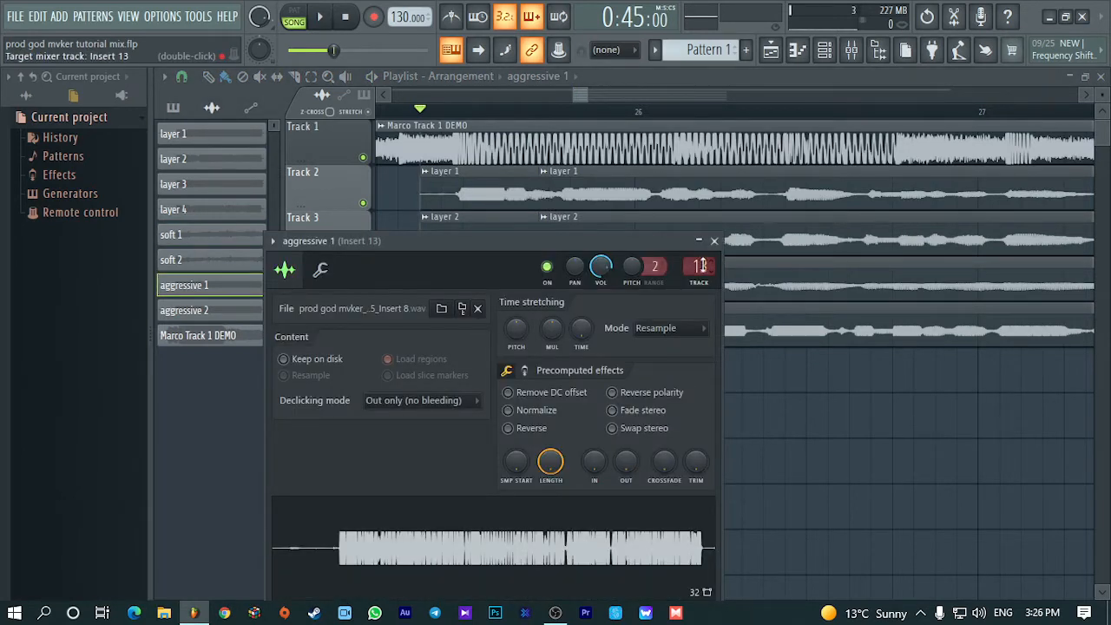
{"action": "left_click", "coordinate": [714, 240]}
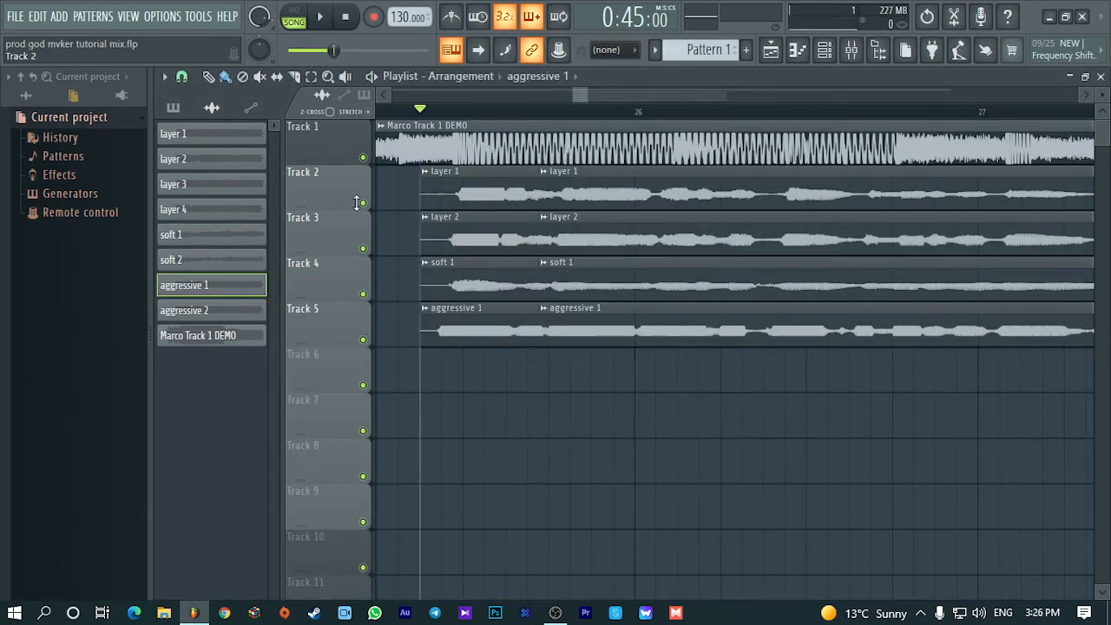
Play layer 1 and layer 2 on Tracks 2 and 3 with all other tracks muted, and stop playback
{"action": "right_click", "coordinate": [364, 249]}
{"action": "key", "text": "space"}
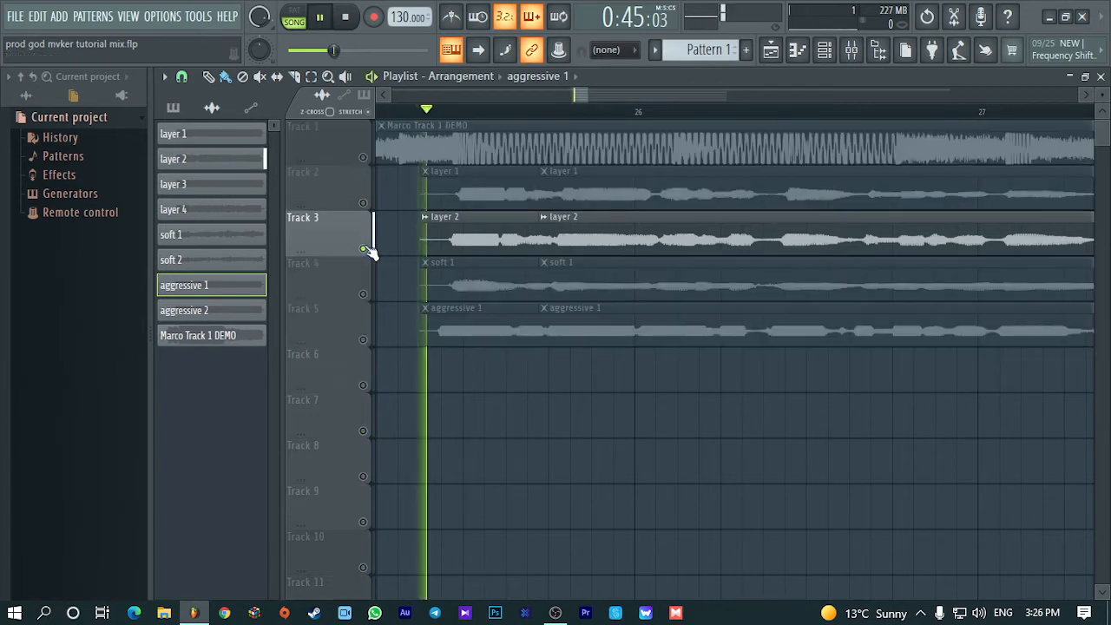
{"action": "left_click", "coordinate": [363, 203]}
{"action": "left_click", "coordinate": [363, 249]}
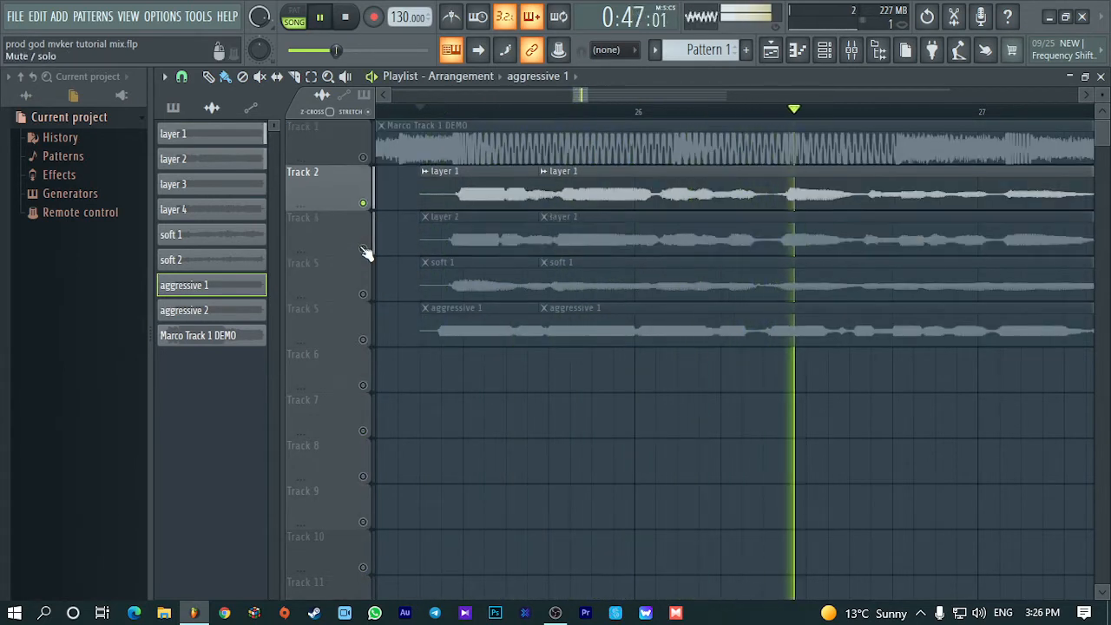
{"action": "left_click", "coordinate": [363, 249]}
{"action": "left_click", "coordinate": [345, 16]}
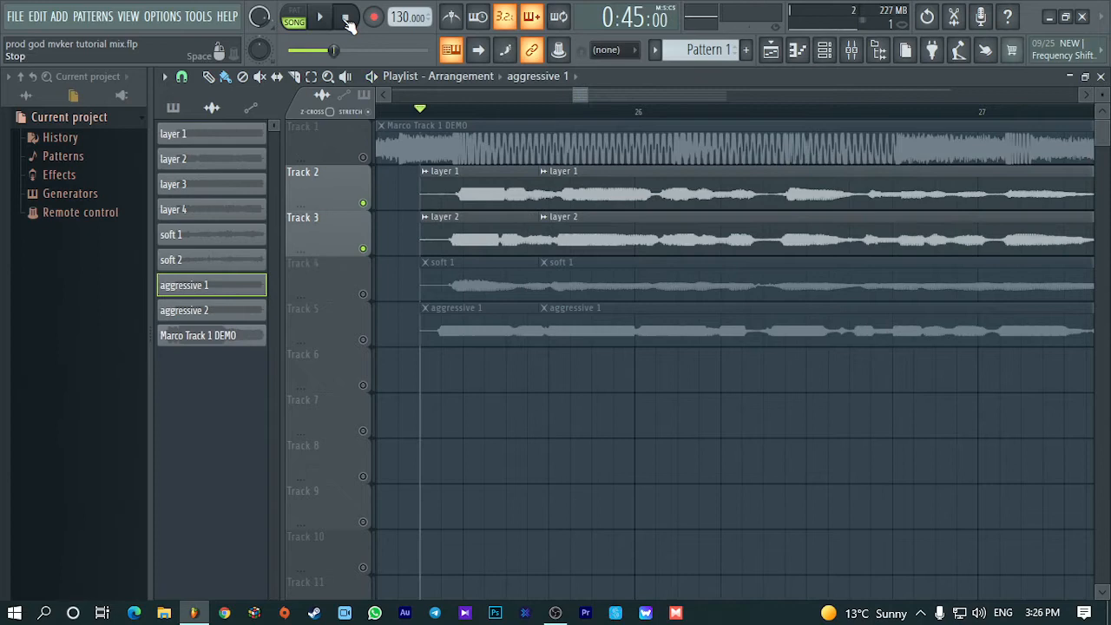
Turn all playlist tracks back on and mute only Track 1 with the Marco Track 1 DEMO clip
{"action": "right_click", "coordinate": [364, 248]}
{"action": "right_click", "coordinate": [364, 248]}
{"action": "left_click", "coordinate": [364, 155]}
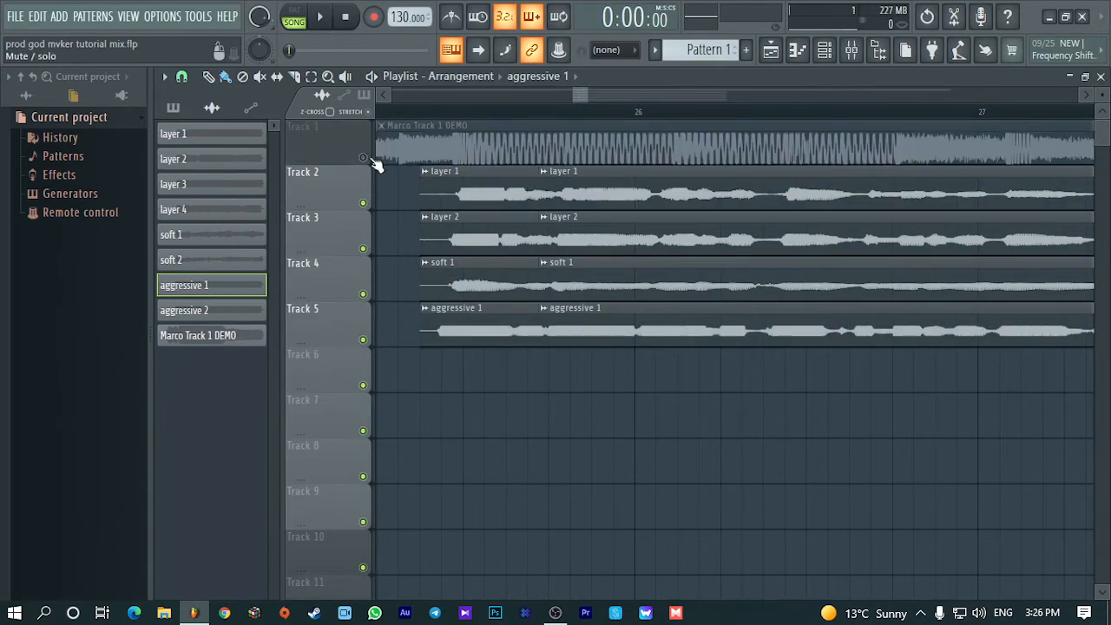
Place the playhead at 0:45:11, just inside the start of the layer clips, and solo Track 2
{"action": "scroll", "coordinate": [376, 165], "scroll_direction": "down", "scroll_amount": 5}
{"action": "scroll", "coordinate": [471, 432], "scroll_direction": "down", "scroll_amount": 3}
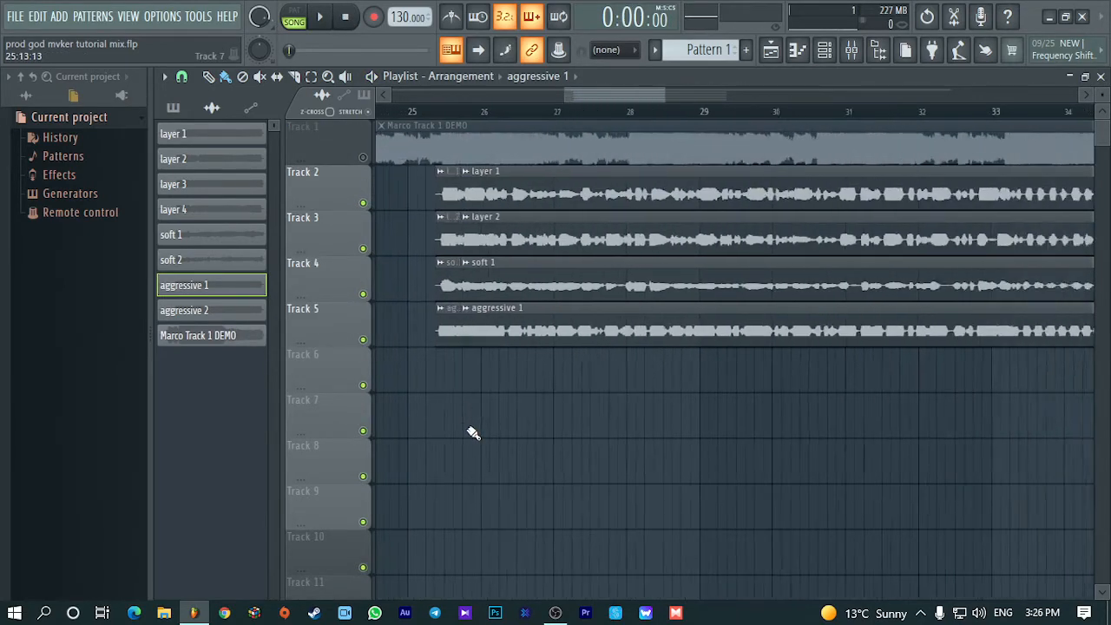
{"action": "left_click_drag", "start_coordinate": [640, 96], "coordinate": [625, 96]}
{"action": "scroll", "coordinate": [602, 153], "scroll_direction": "up", "scroll_amount": 2}
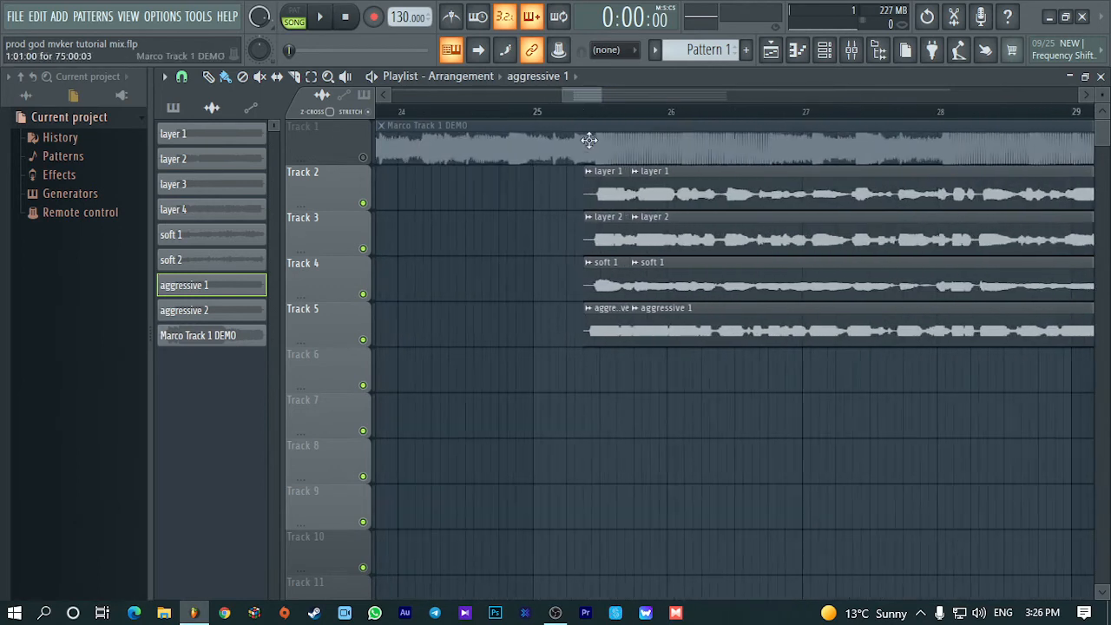
{"action": "left_click", "coordinate": [596, 111]}
{"action": "scroll", "coordinate": [706, 448], "scroll_direction": "up", "scroll_amount": 3}
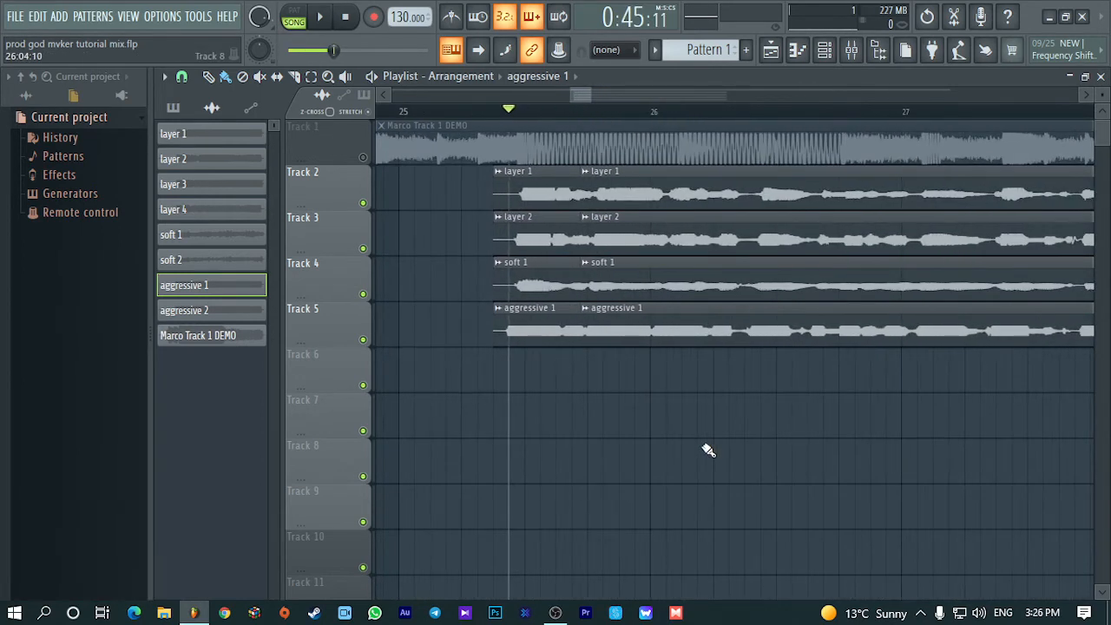
{"action": "right_click", "coordinate": [364, 203]}
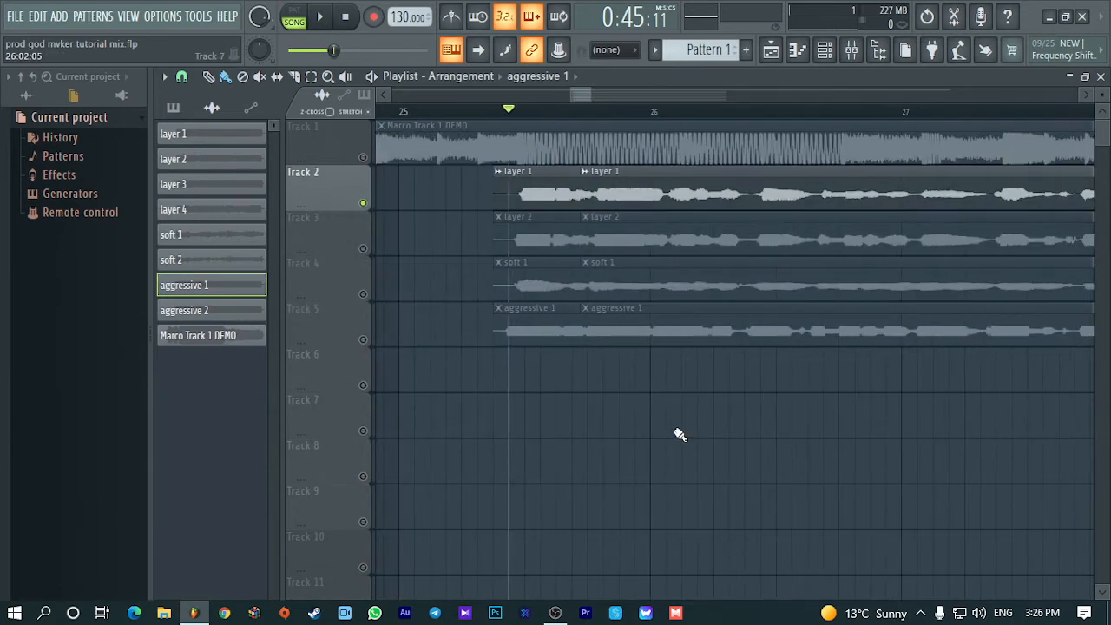
Load Fruity Parametric EQ 2 into effect slot 1 of mixer Insert 10 and return to the playlist
{"action": "left_click", "coordinate": [851, 49]}
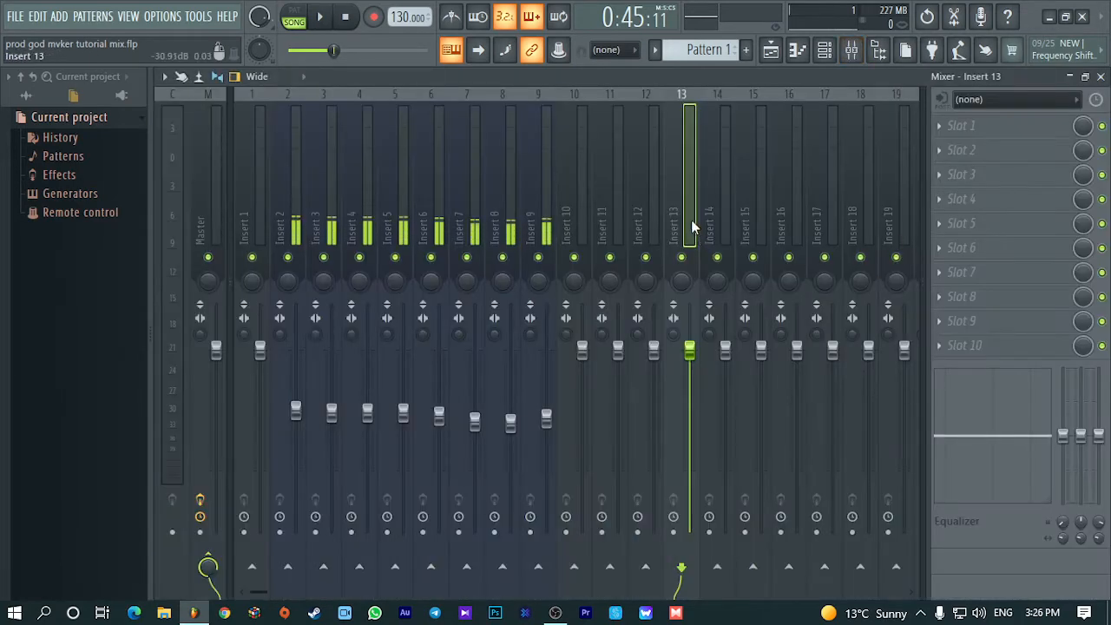
{"action": "left_click", "coordinate": [579, 177]}
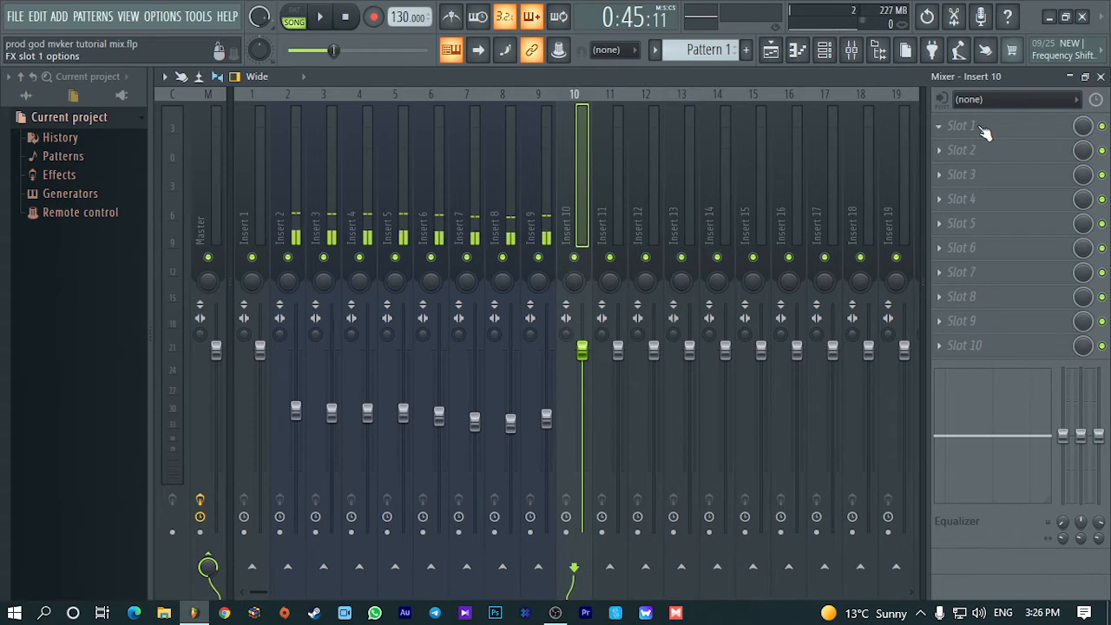
{"action": "left_click", "coordinate": [1099, 76]}
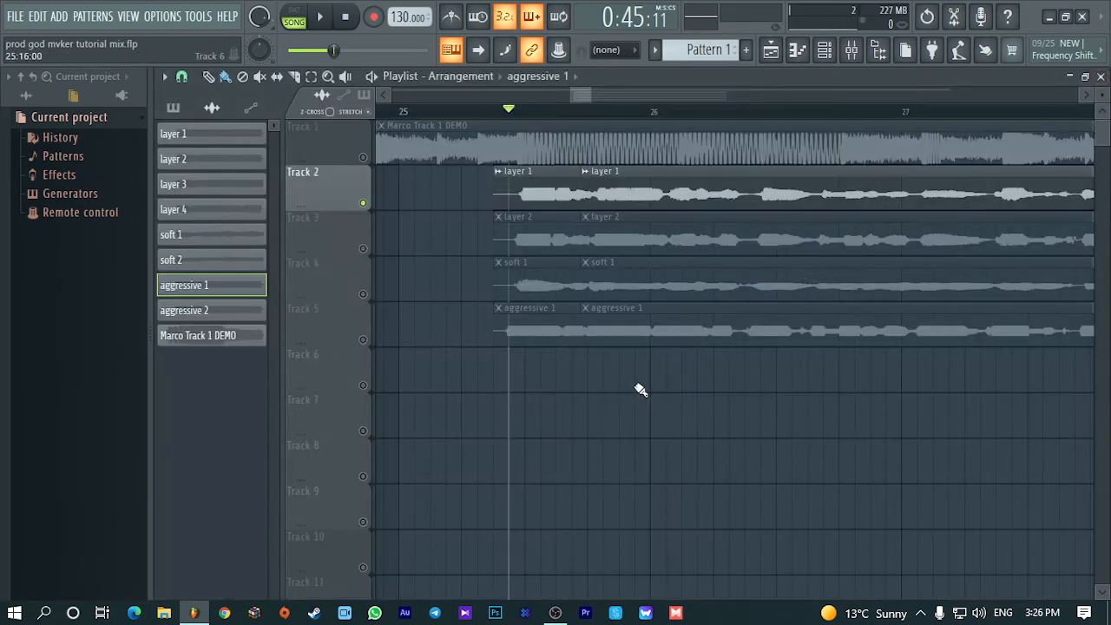
{"action": "left_click", "coordinate": [851, 49]}
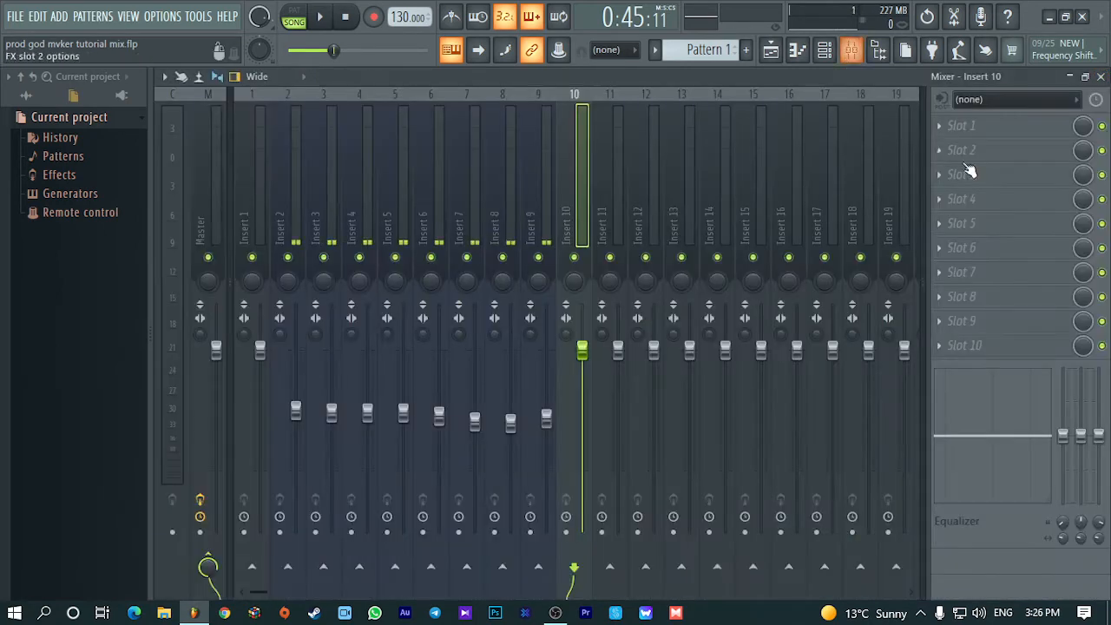
{"action": "left_click", "coordinate": [944, 127]}
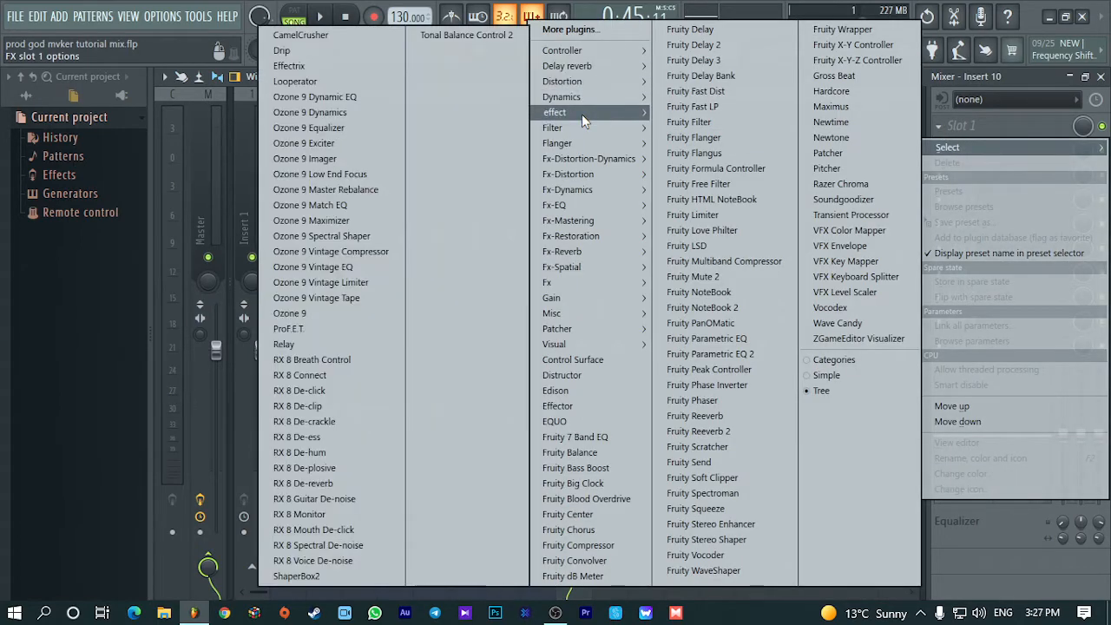
{"action": "mouse_move", "coordinate": [578, 127]}
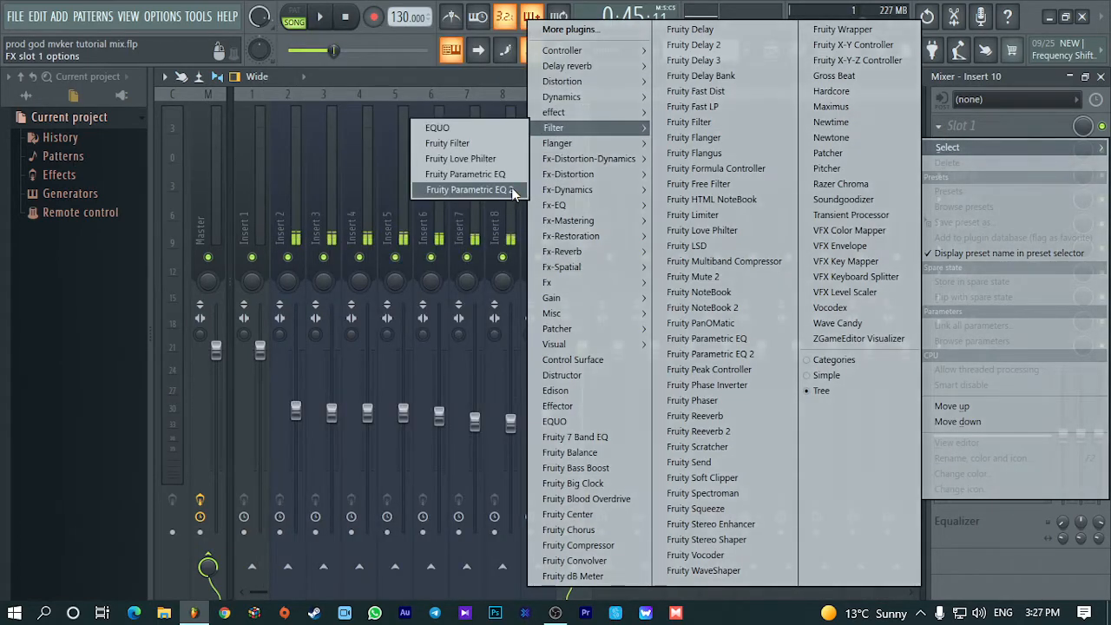
{"action": "left_click", "coordinate": [511, 190]}
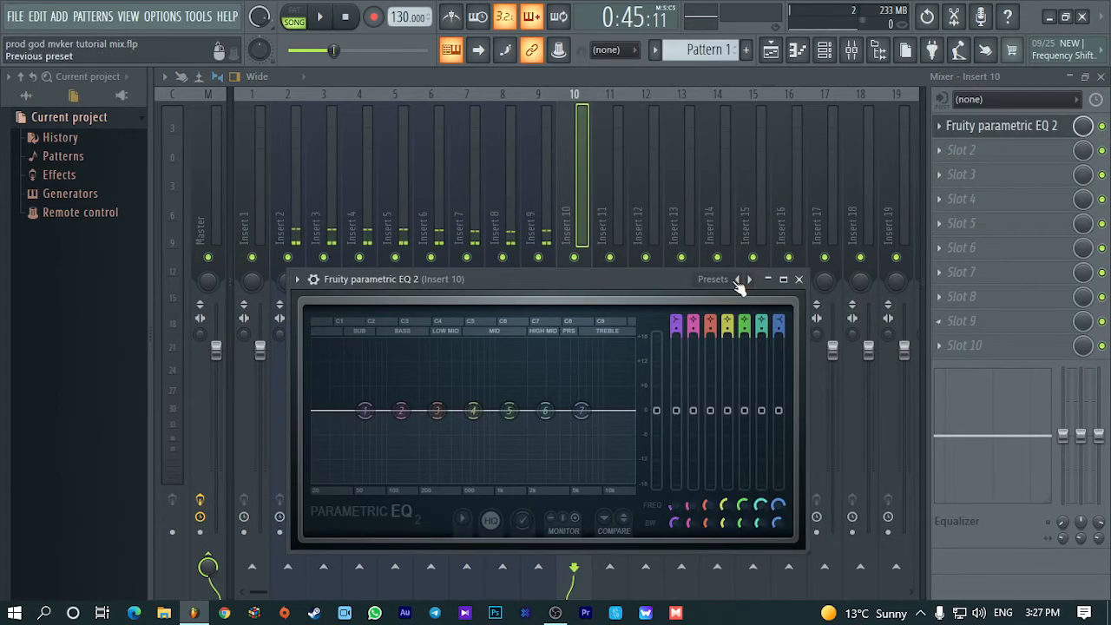
{"action": "left_click_drag", "start_coordinate": [646, 280], "coordinate": [668, 175]}
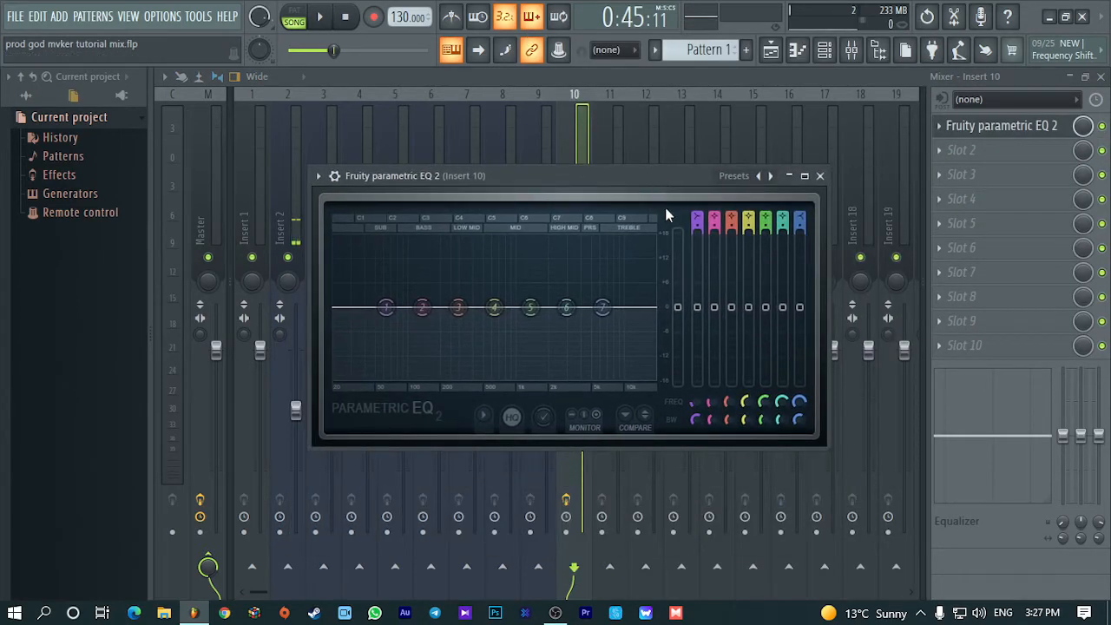
{"action": "left_click", "coordinate": [820, 177]}
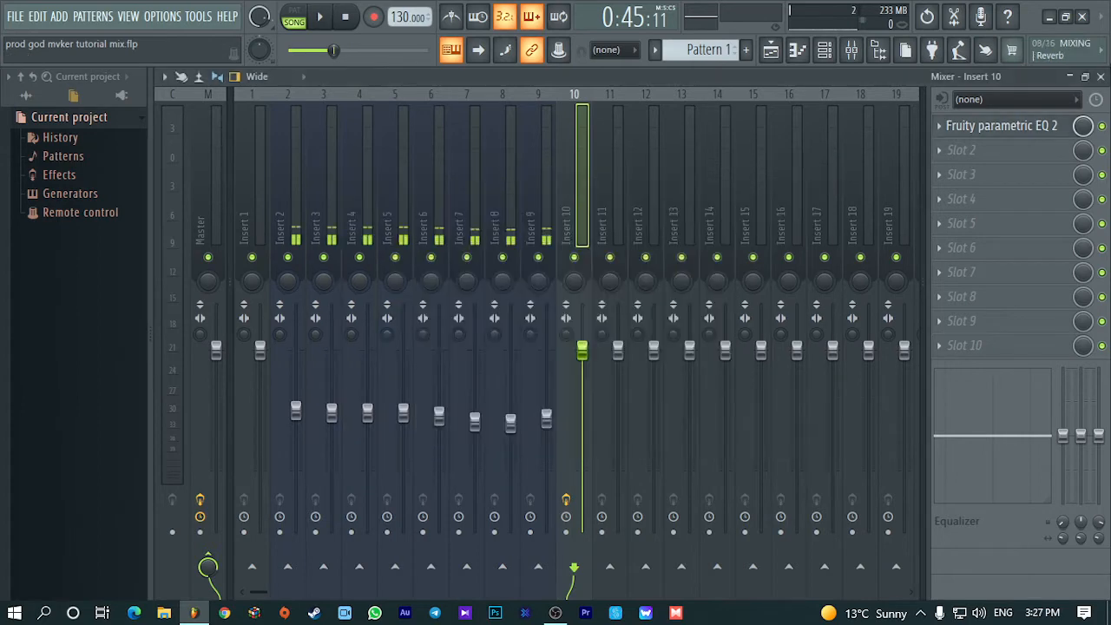
{"action": "left_click", "coordinate": [1100, 77]}
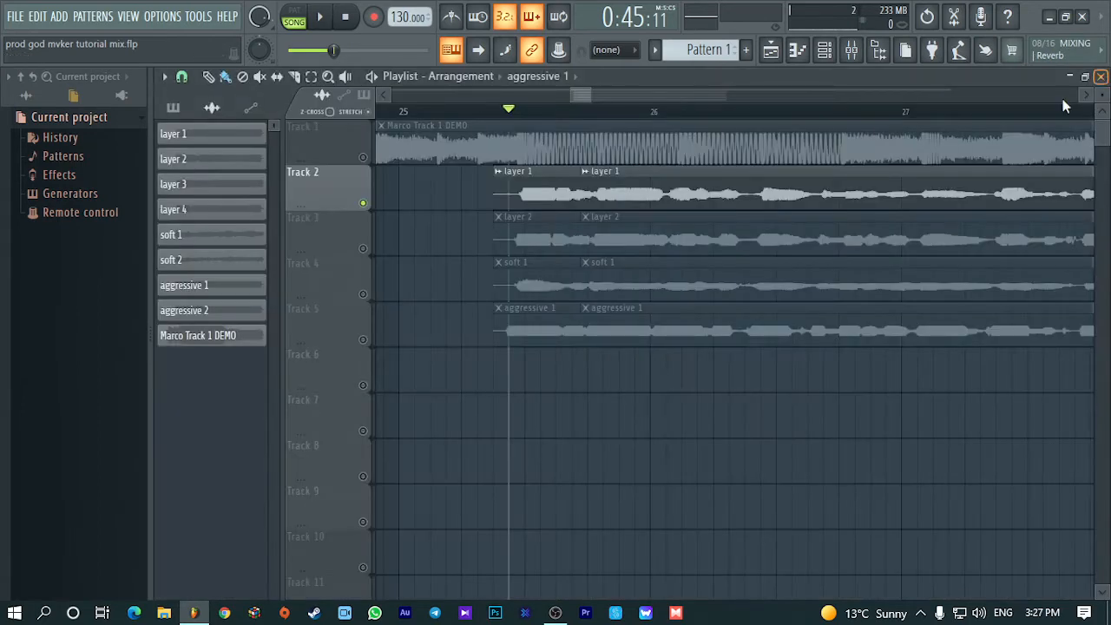
Open the layer 1 clip's channel settings and turn on Normalize in its precomputed effects
{"action": "double_click", "coordinate": [672, 189]}
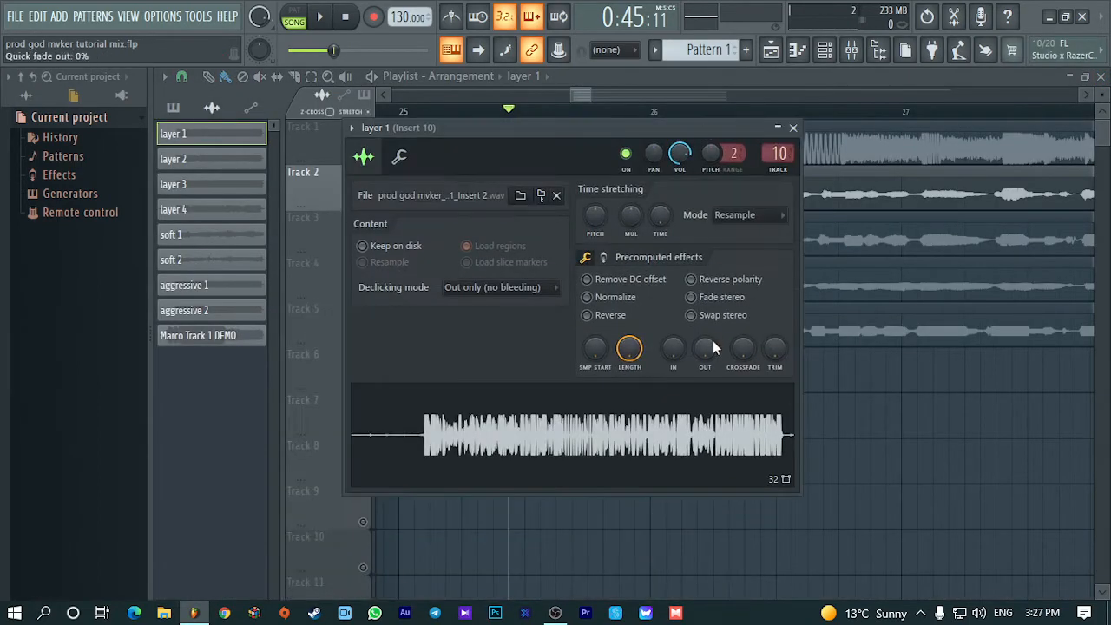
{"action": "left_click_drag", "start_coordinate": [719, 130], "coordinate": [797, 150]}
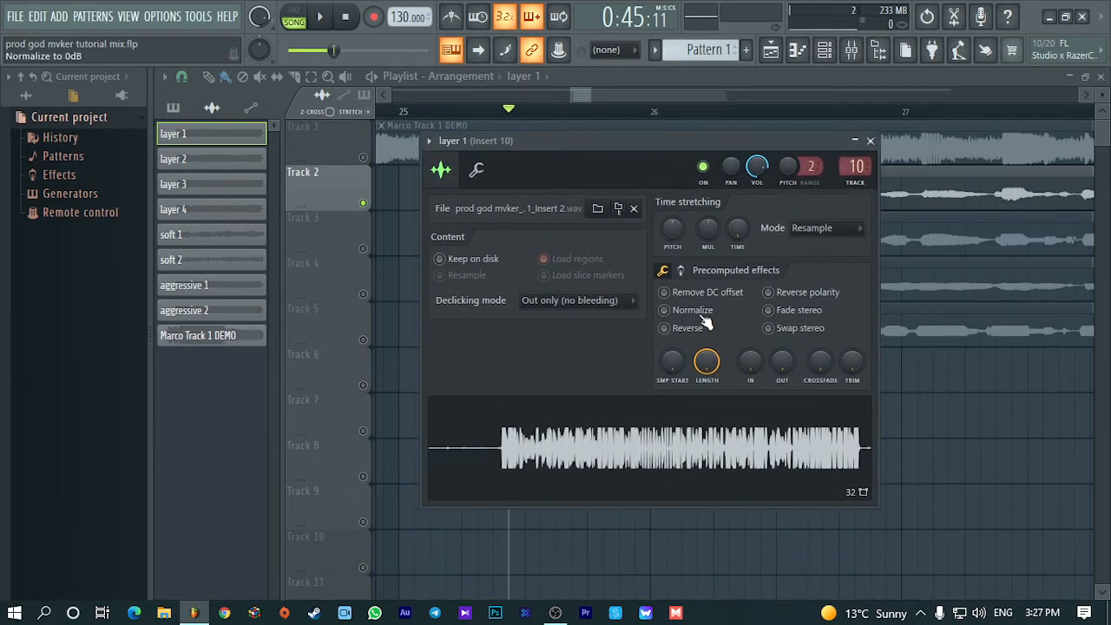
{"action": "left_click", "coordinate": [870, 140]}
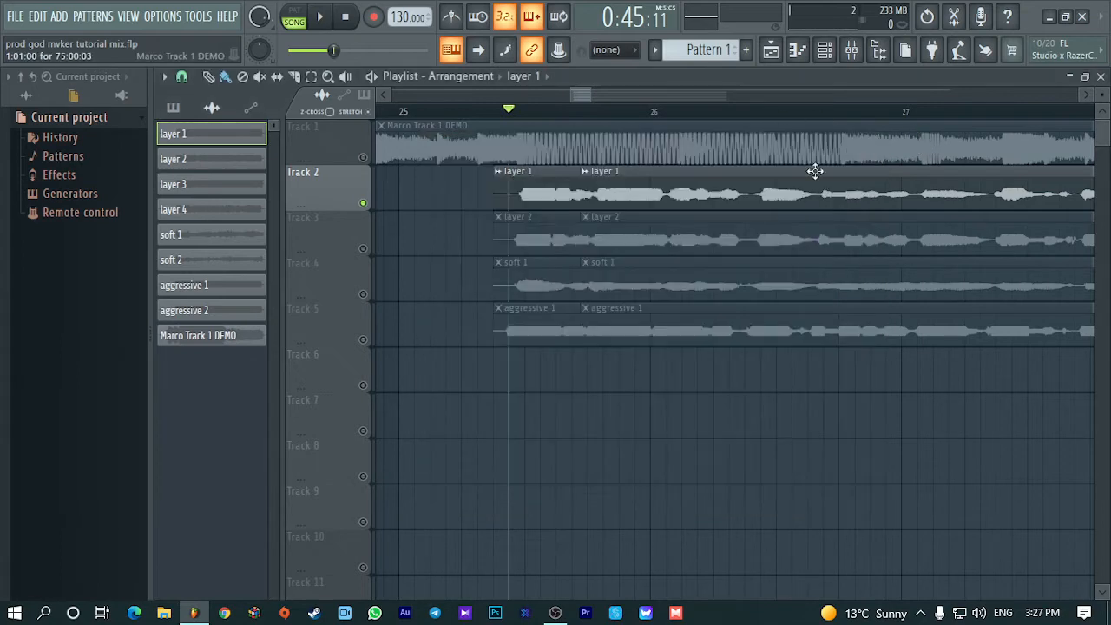
{"action": "double_click", "coordinate": [696, 198]}
{"action": "left_click", "coordinate": [687, 310]}
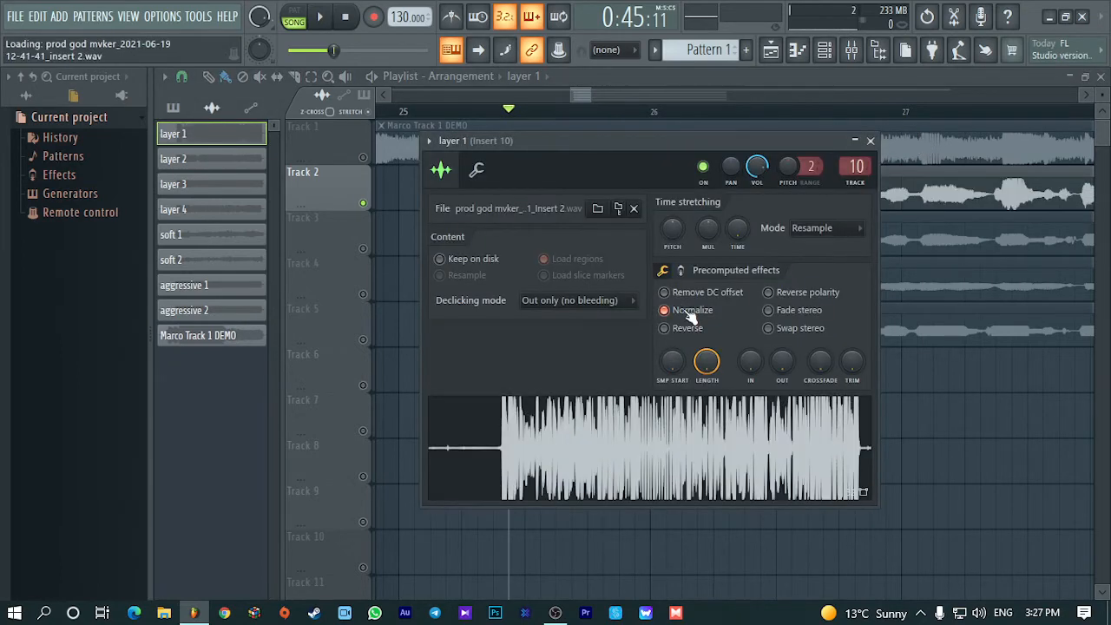
Turn off Normalize in the layer 1 clip's precomputed effects and return to the playlist with only Track 2 soloed
{"action": "left_click", "coordinate": [871, 141]}
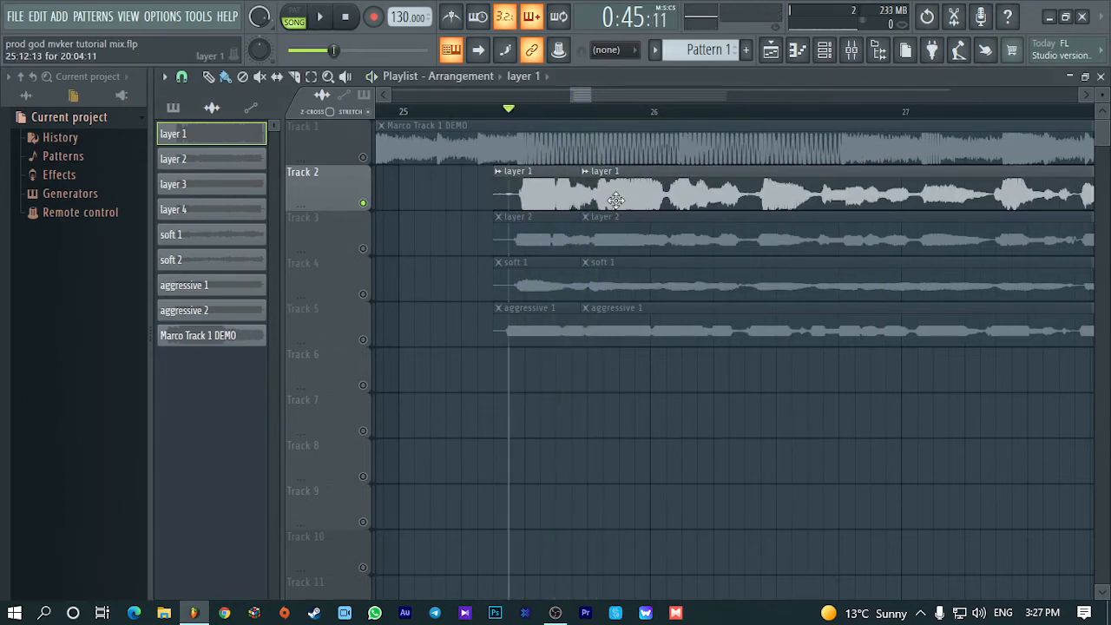
{"action": "double_click", "coordinate": [615, 200]}
{"action": "left_click", "coordinate": [694, 315]}
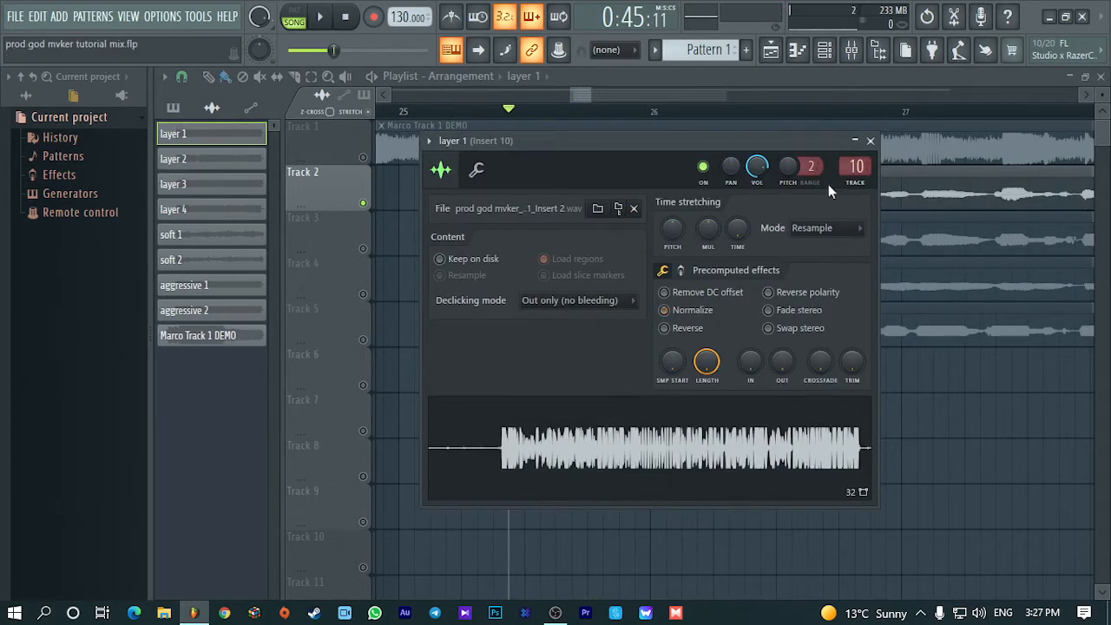
{"action": "left_click", "coordinate": [871, 140]}
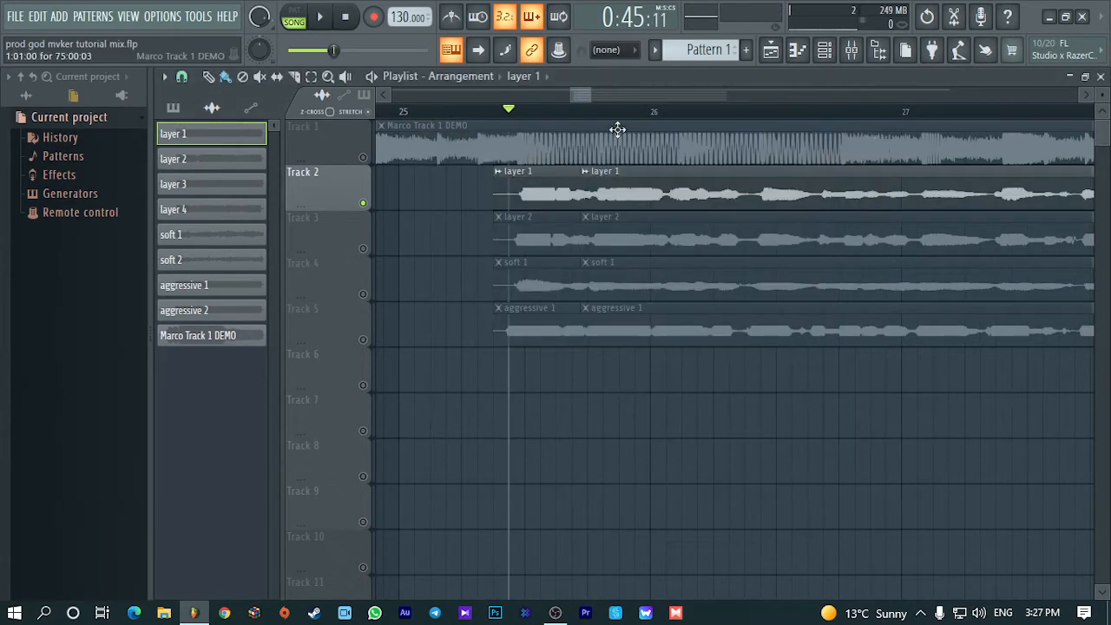
{"action": "left_click", "coordinate": [364, 249]}
{"action": "left_click", "coordinate": [363, 249]}
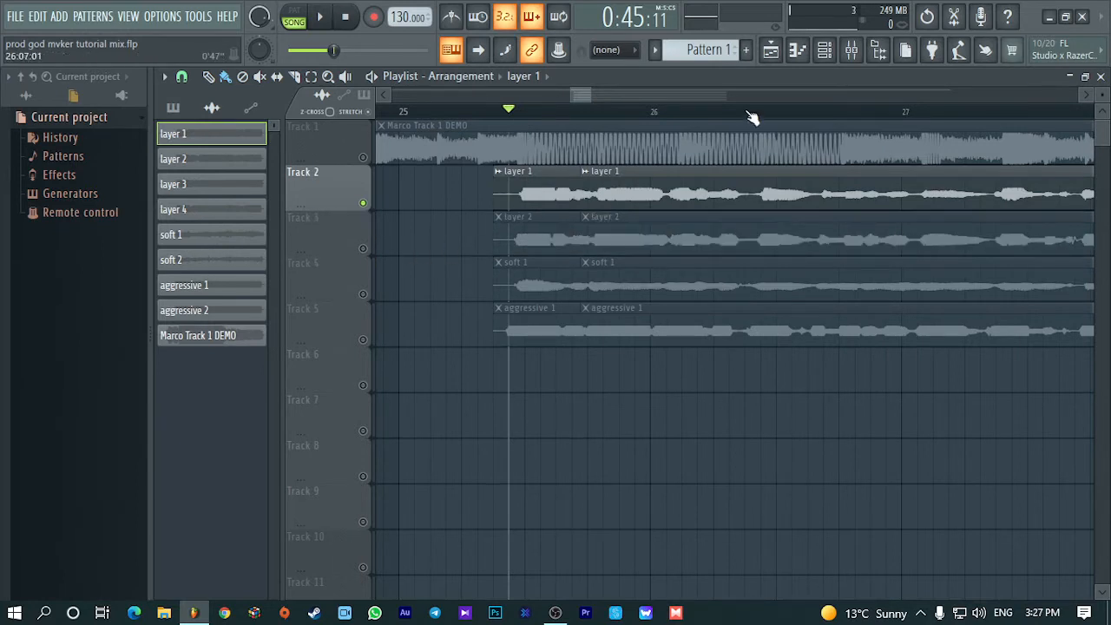
Boost bands 4, 7, 6 and 1 of Fruity Parametric EQ 2 on mixer Insert 10
{"action": "left_click", "coordinate": [851, 50]}
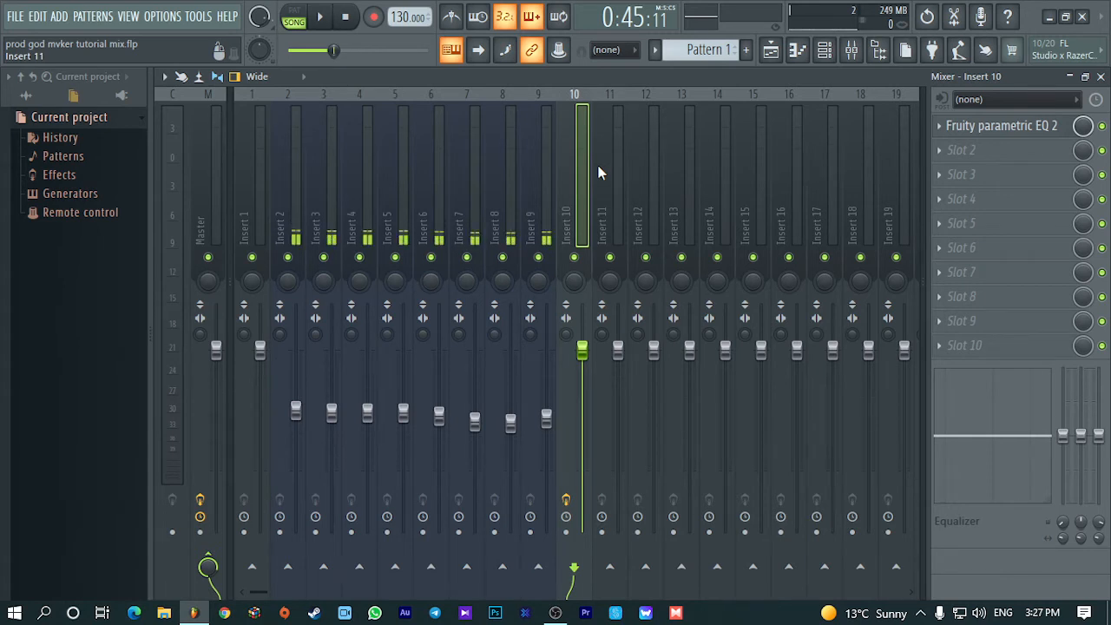
{"action": "left_click", "coordinate": [998, 128]}
{"action": "mouse_move", "coordinate": [607, 180]}
{"action": "left_mouse_down"}
{"action": "mouse_move", "coordinate": [617, 106]}
{"action": "mouse_move", "coordinate": [638, 137]}
{"action": "mouse_move", "coordinate": [618, 189]}
{"action": "left_mouse_up"}
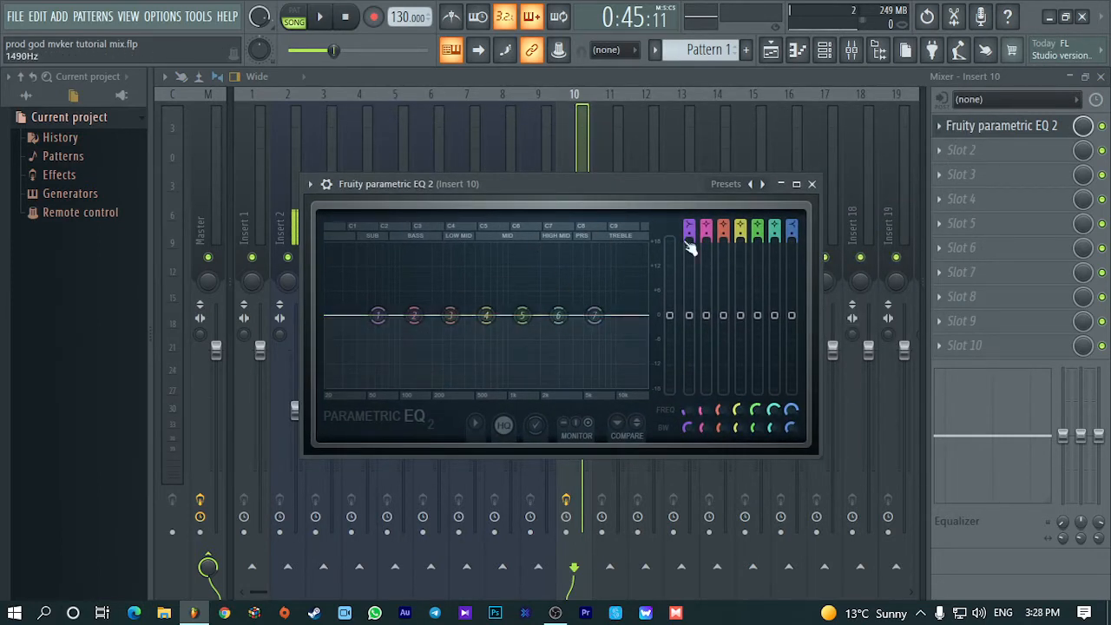
{"action": "left_click_drag", "start_coordinate": [486, 315], "coordinate": [489, 291]}
{"action": "left_click_drag", "start_coordinate": [594, 315], "coordinate": [596, 291]}
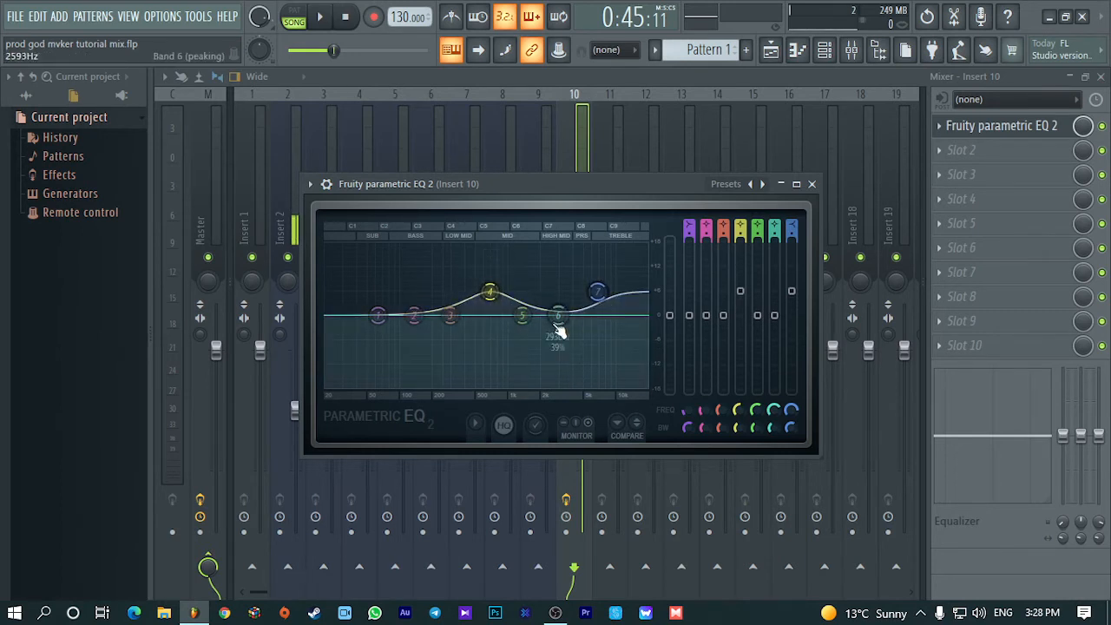
{"action": "left_click_drag", "start_coordinate": [560, 329], "coordinate": [556, 306]}
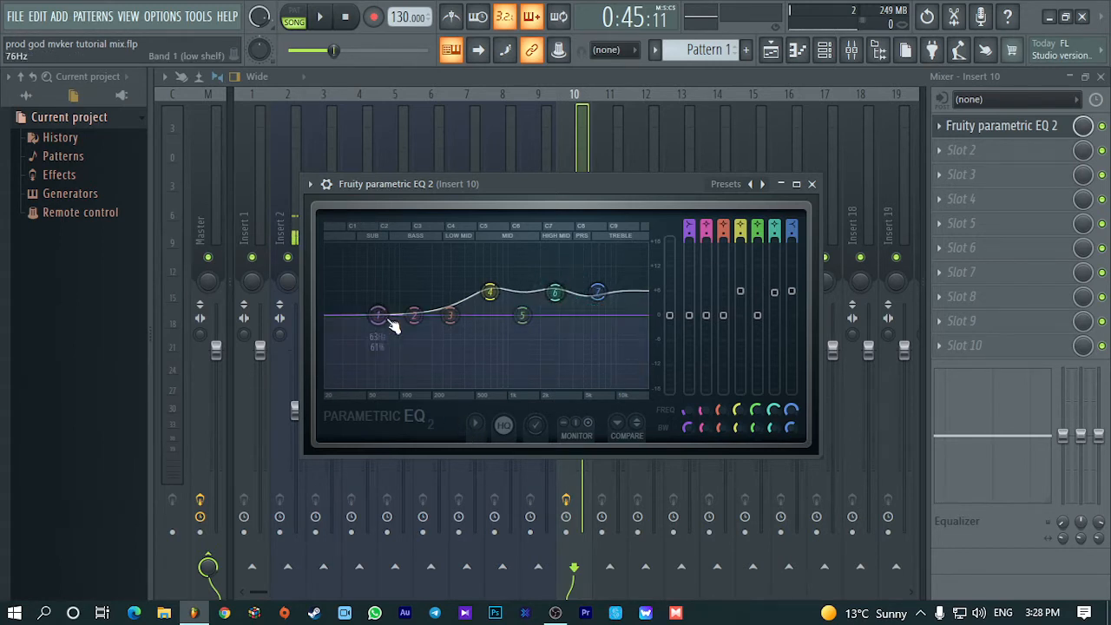
{"action": "left_click_drag", "start_coordinate": [390, 321], "coordinate": [387, 267]}
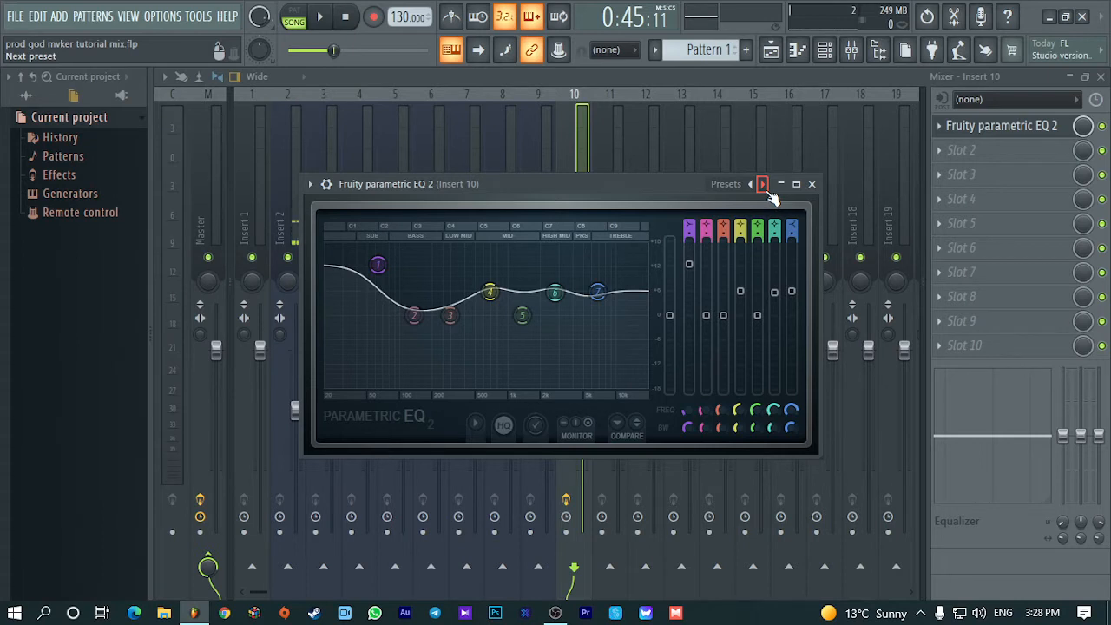
Switch the equalizer on Insert 10 from the manual curve to the Vocal Presence preset
{"action": "left_click", "coordinate": [763, 185]}
{"action": "left_click", "coordinate": [751, 184]}
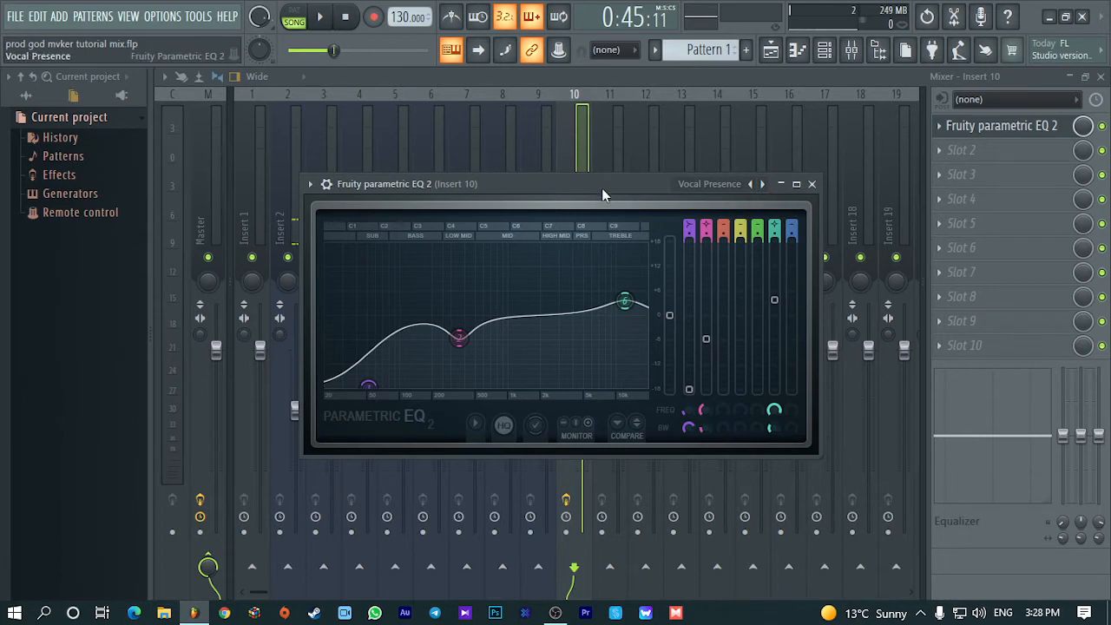
{"action": "left_click_drag", "start_coordinate": [559, 187], "coordinate": [499, 170]}
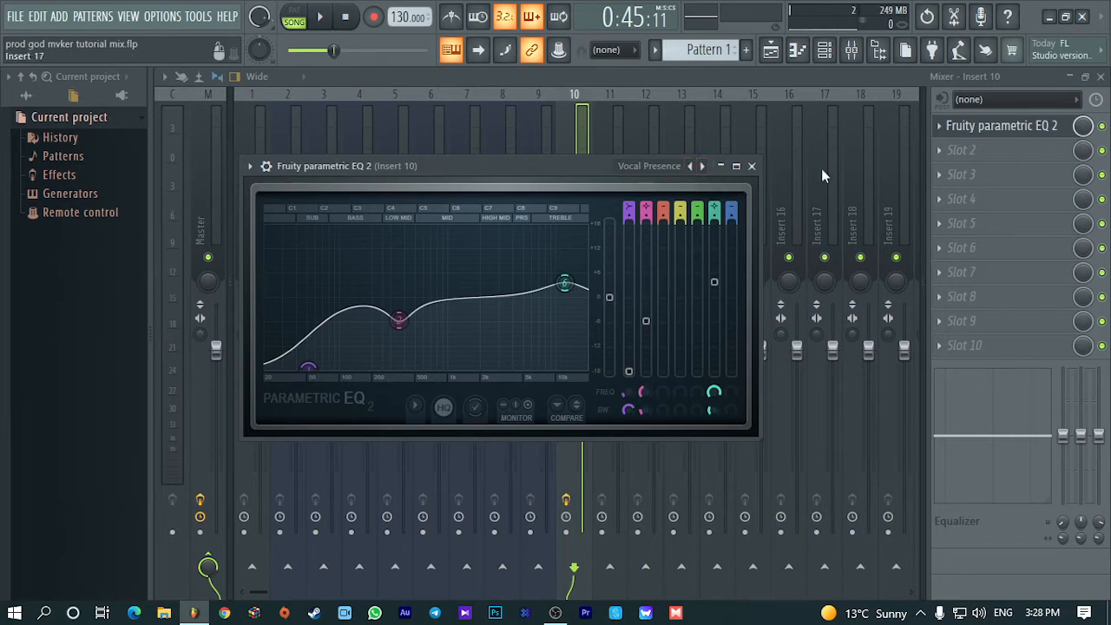
Delete the equalizer from slot 1 of Insert 10 and load a fresh Fruity Parametric EQ 2 there
{"action": "left_click", "coordinate": [940, 126]}
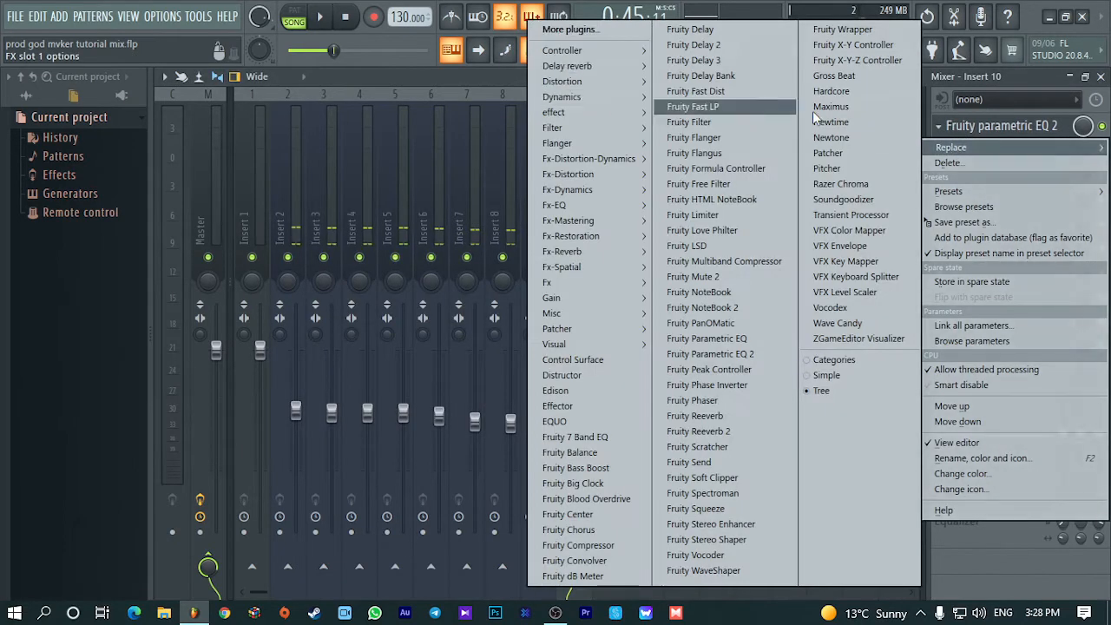
{"action": "left_click", "coordinate": [947, 162]}
{"action": "left_click", "coordinate": [950, 137]}
{"action": "mouse_move", "coordinate": [955, 153]}
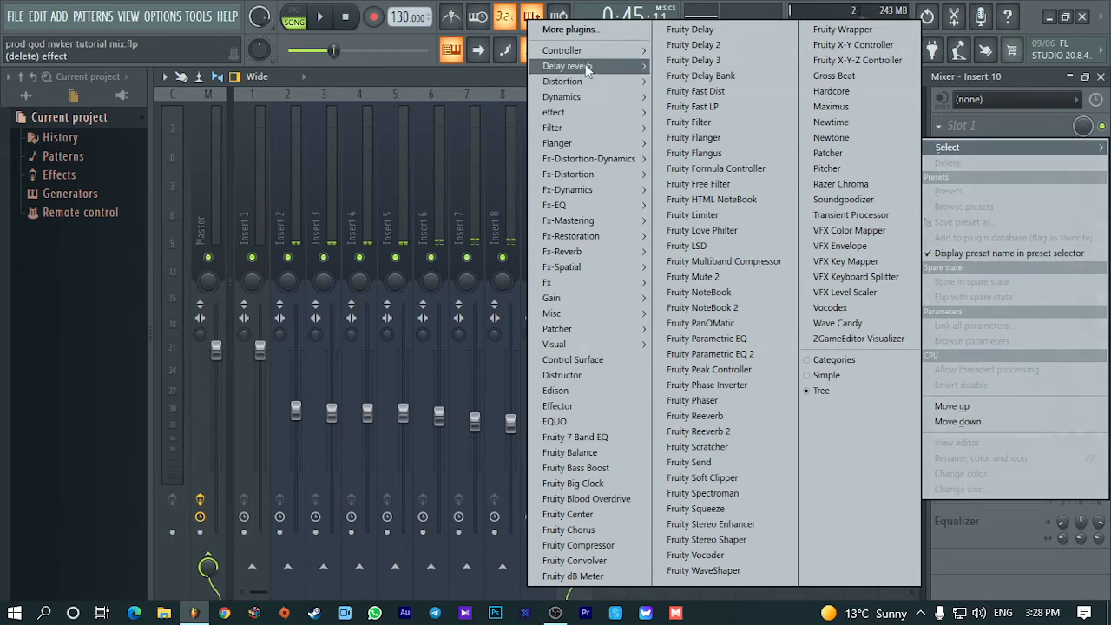
{"action": "mouse_move", "coordinate": [591, 128]}
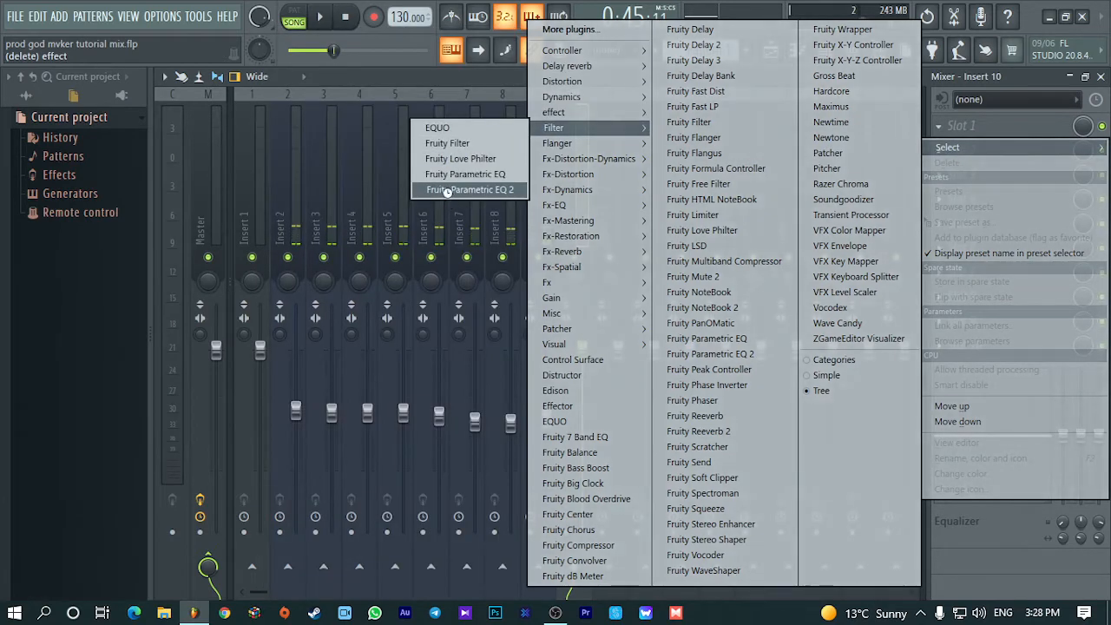
{"action": "left_click", "coordinate": [441, 190]}
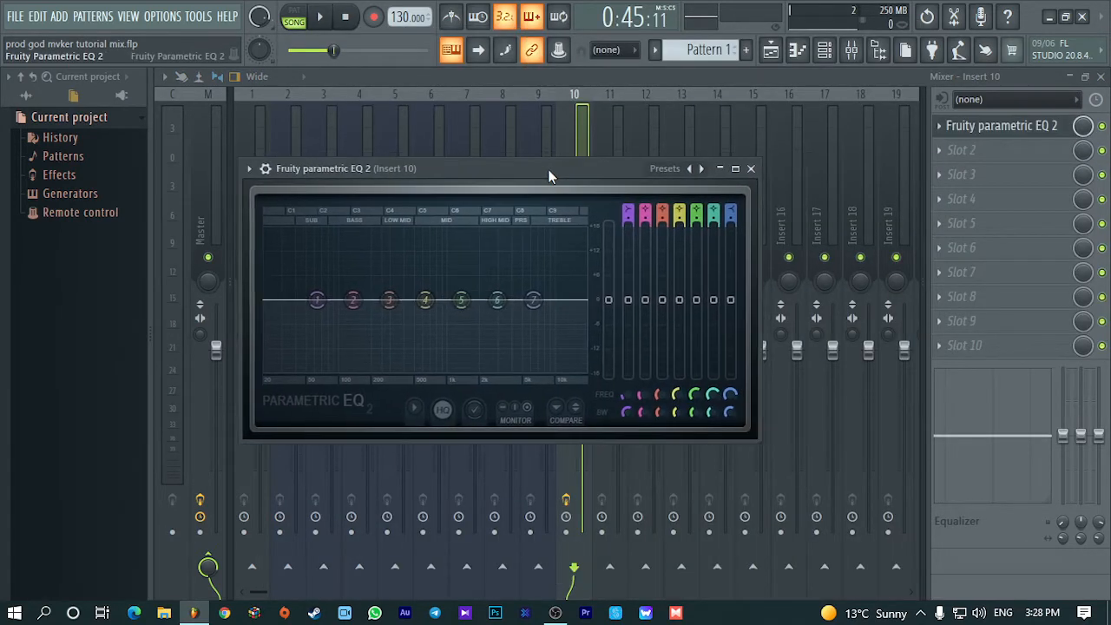
Apply the Vocal Presence preset to the slot 1 Fruity Parametric EQ 2 and close its editor
{"action": "left_click", "coordinate": [692, 169]}
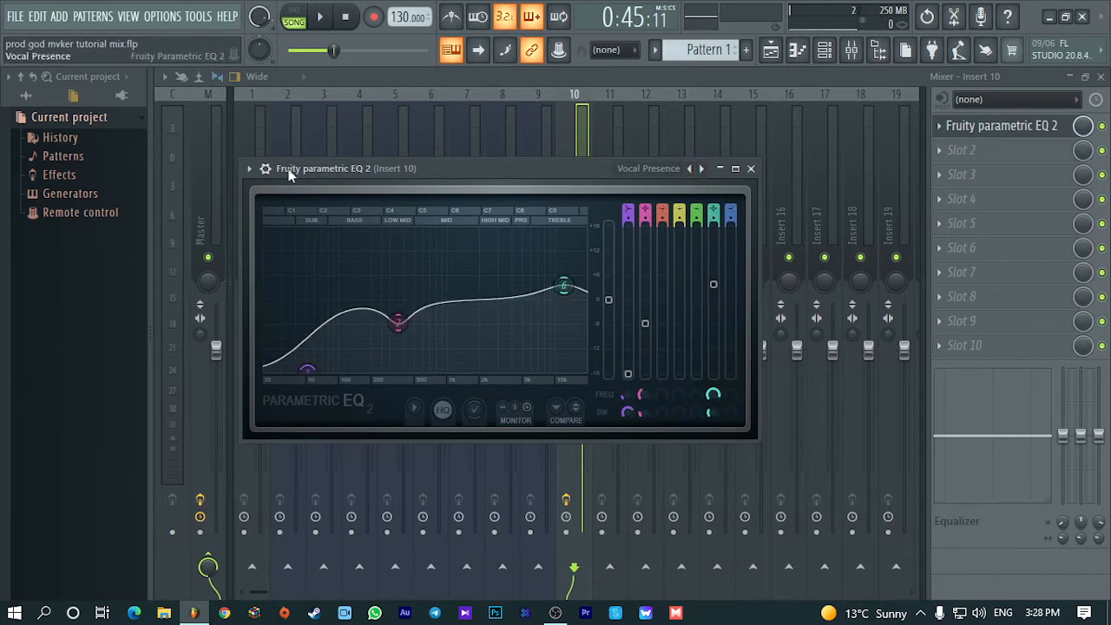
{"action": "left_click", "coordinate": [664, 171]}
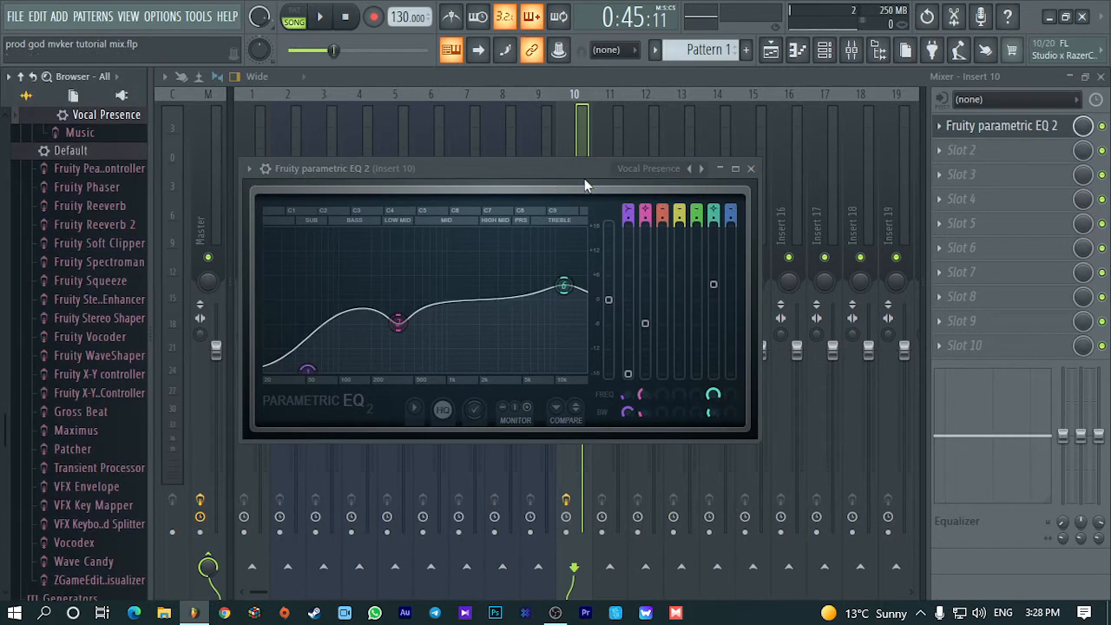
{"action": "left_click", "coordinate": [701, 169]}
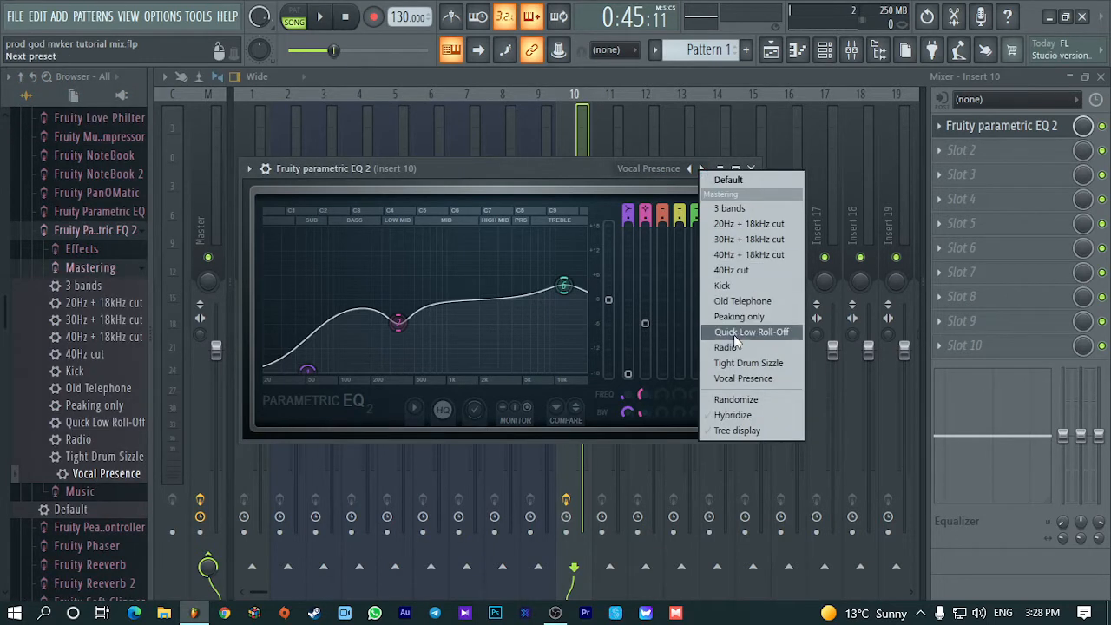
{"action": "left_click", "coordinate": [755, 378]}
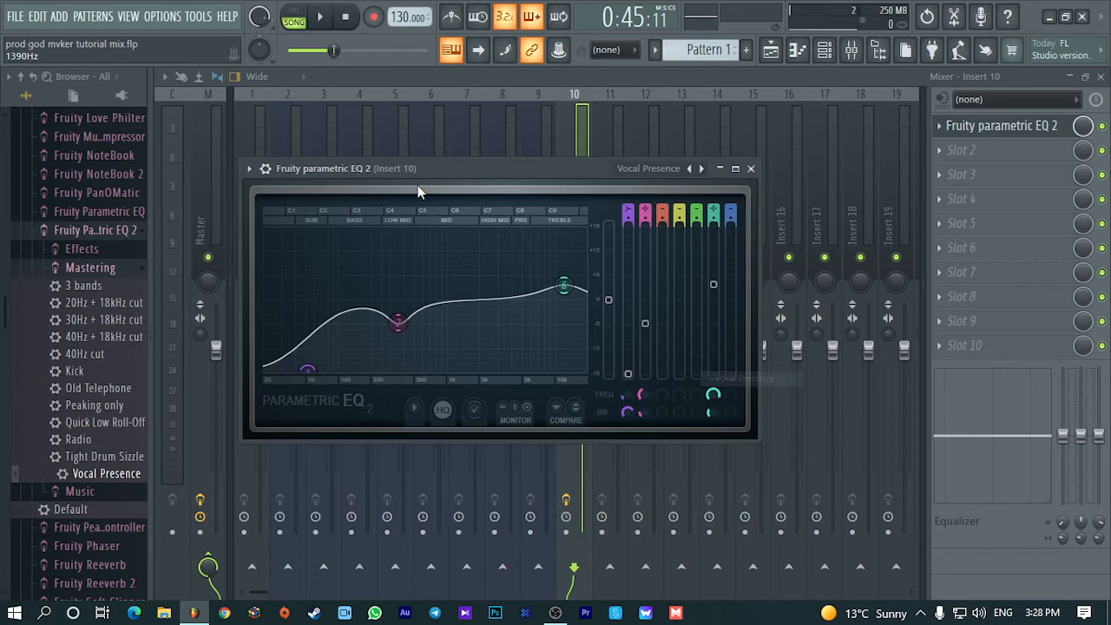
{"action": "left_click", "coordinate": [751, 169]}
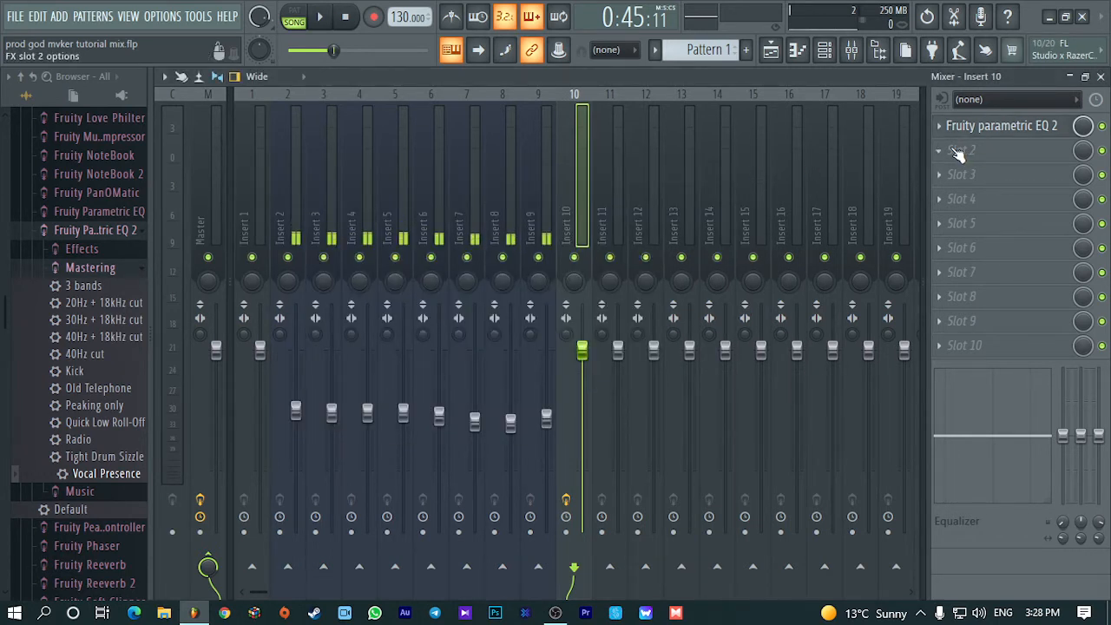
Add a second Fruity Parametric EQ 2 with the Vocal Presence preset in slot 2 of Insert 10 and return to the playlist
{"action": "left_click", "coordinate": [957, 154]}
{"action": "mouse_move", "coordinate": [583, 129]}
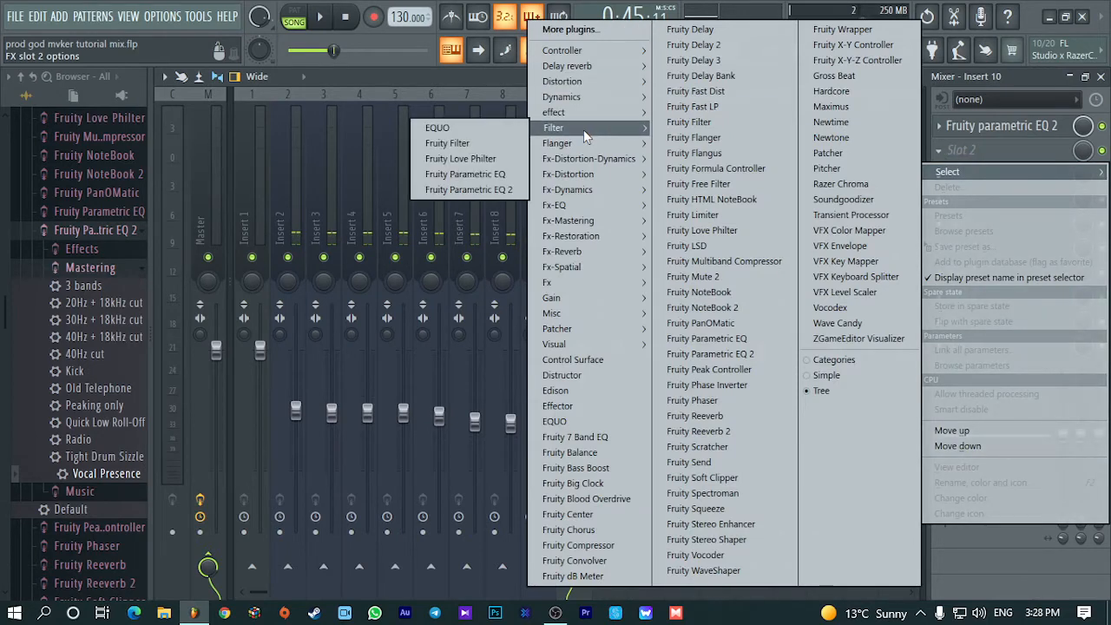
{"action": "left_click", "coordinate": [479, 189]}
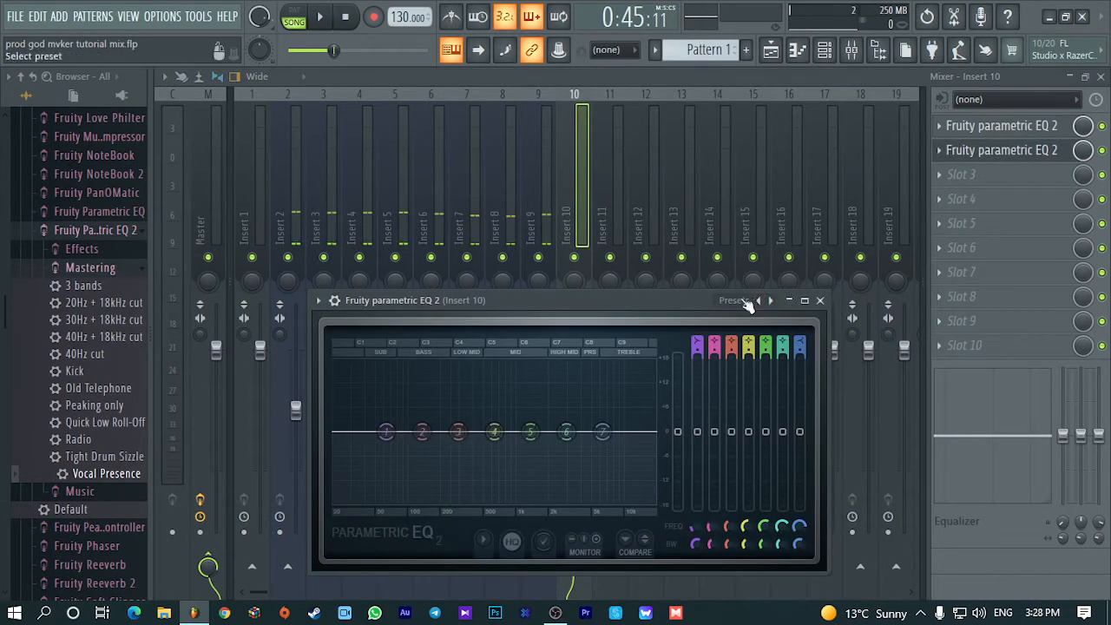
{"action": "left_click", "coordinate": [759, 301]}
{"action": "left_click_drag", "start_coordinate": [658, 303], "coordinate": [471, 179]}
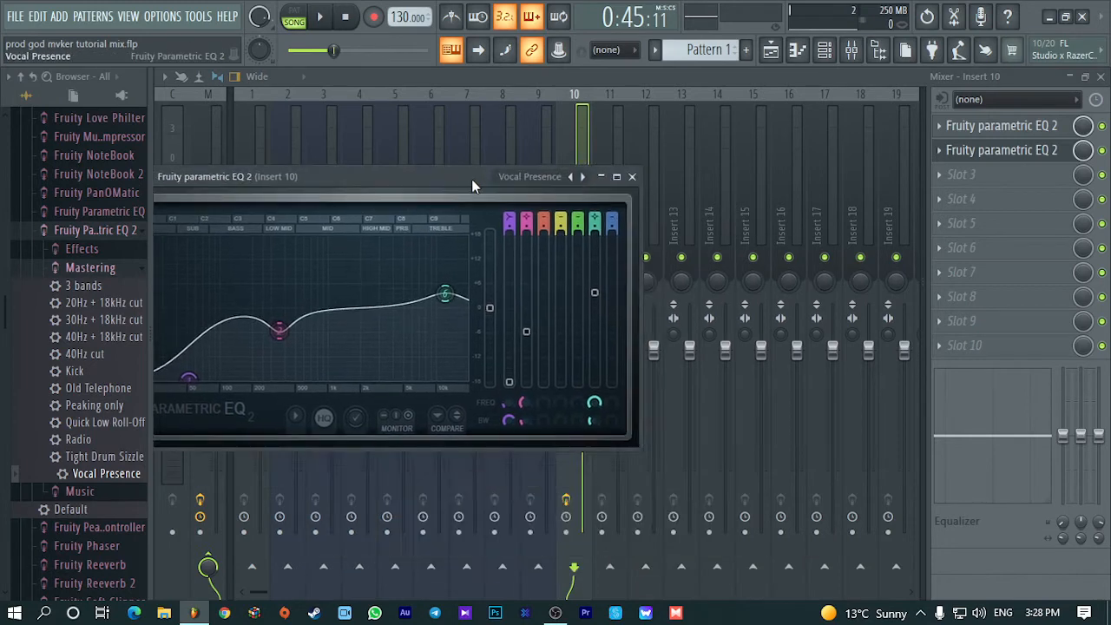
{"action": "left_click", "coordinate": [632, 178]}
{"action": "left_click", "coordinate": [1100, 77]}
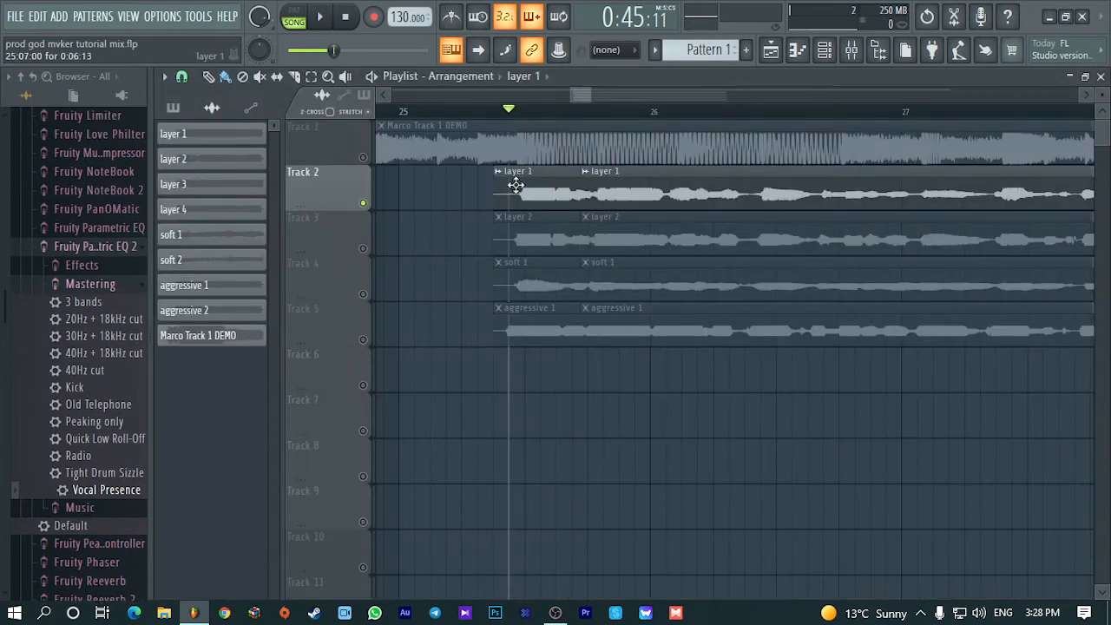
Play the soloed layer 1 clips from 0:45:11 to hear them through both equalizers
{"action": "key", "text": "space"}
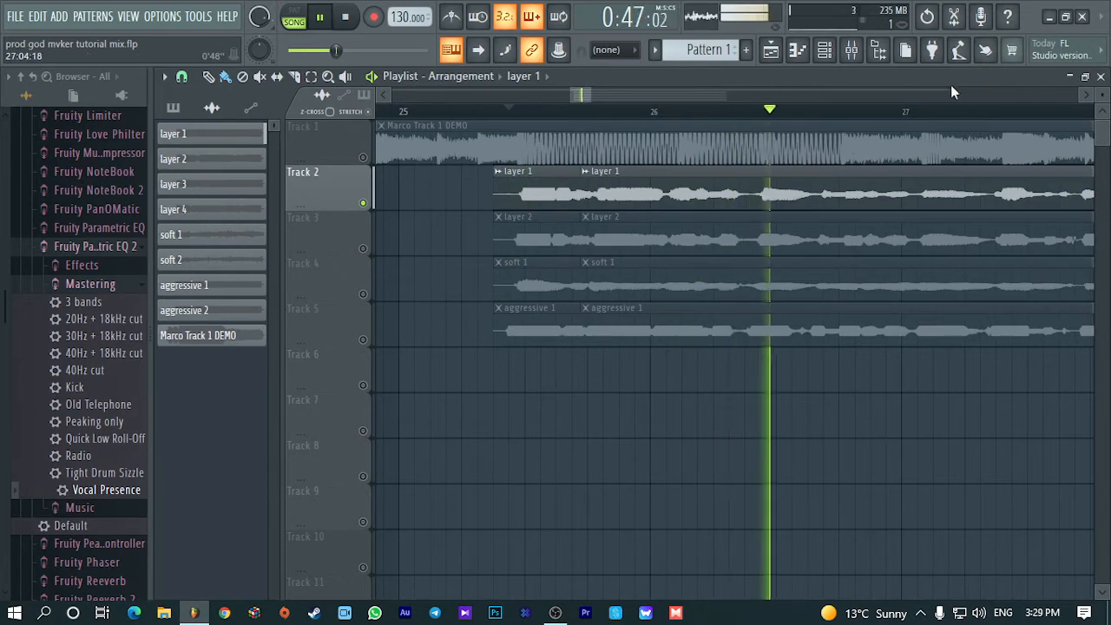
{"action": "left_click", "coordinate": [523, 117]}
{"action": "key", "text": "space"}
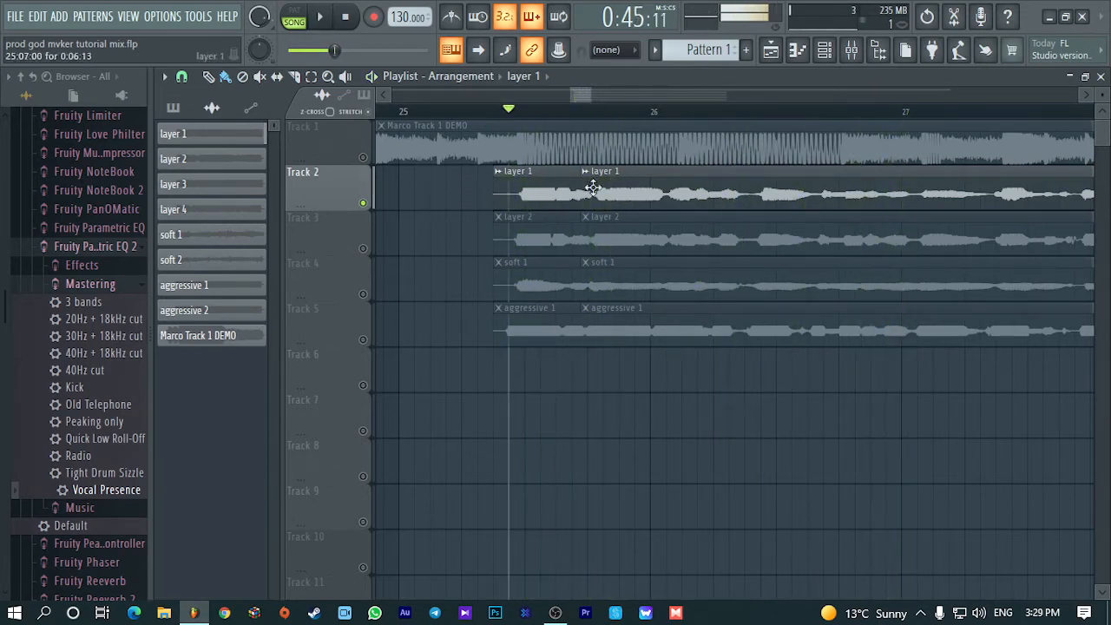
Bypass both equalizers on Insert 10 and play layer 1 to compare the unprocessed sound, then return to the playlist
{"action": "left_click", "coordinate": [851, 49]}
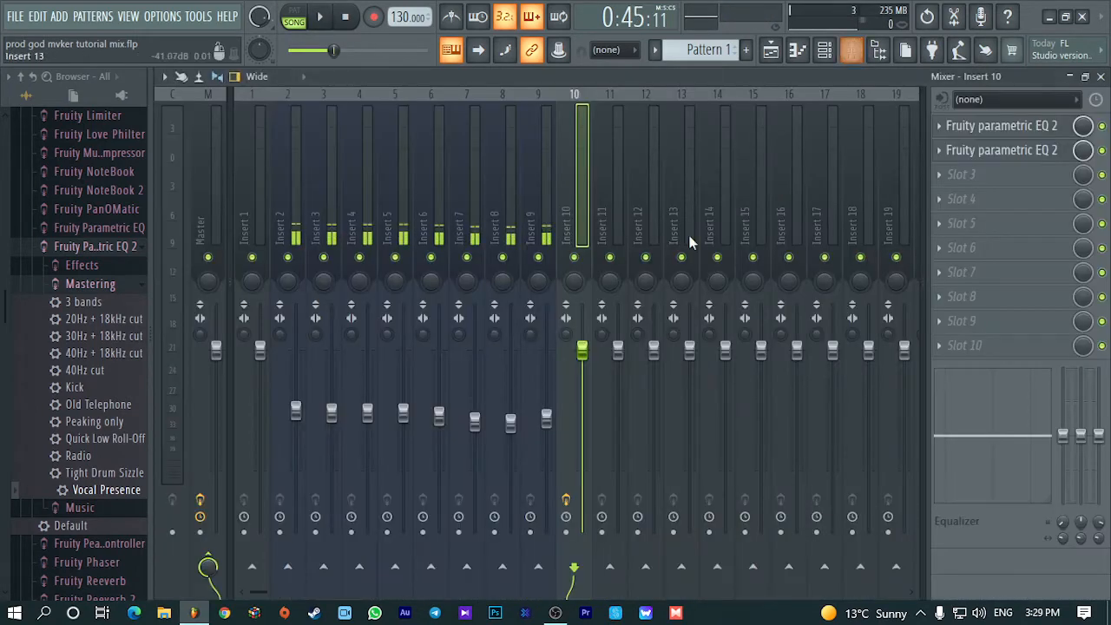
{"action": "left_click", "coordinate": [1102, 128]}
{"action": "key", "text": "space"}
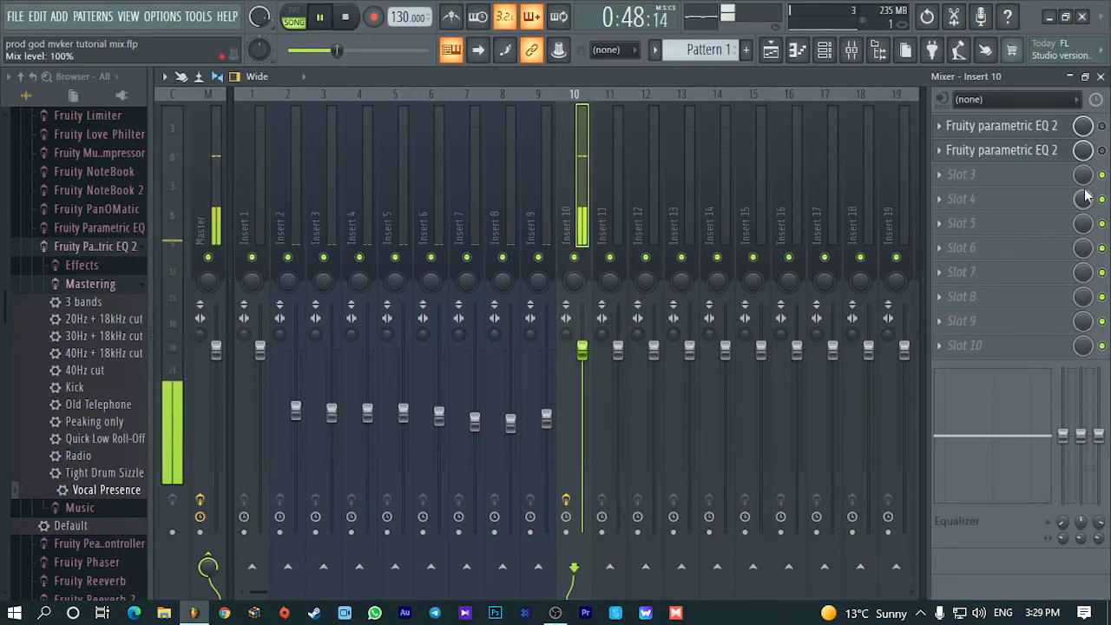
{"action": "key", "text": "space"}
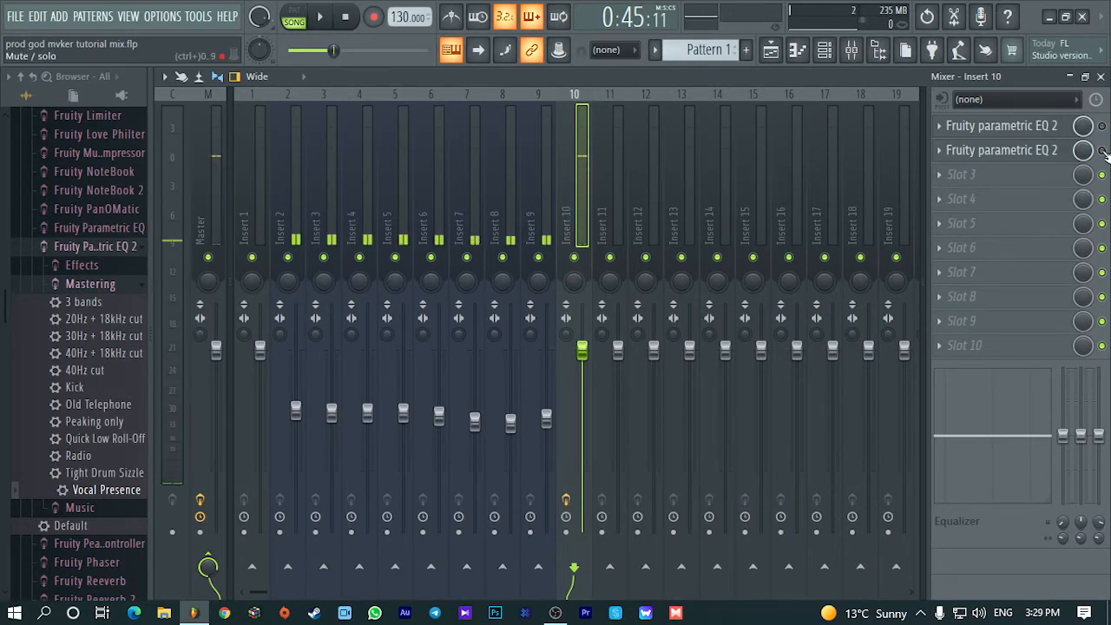
{"action": "left_click", "coordinate": [1100, 77]}
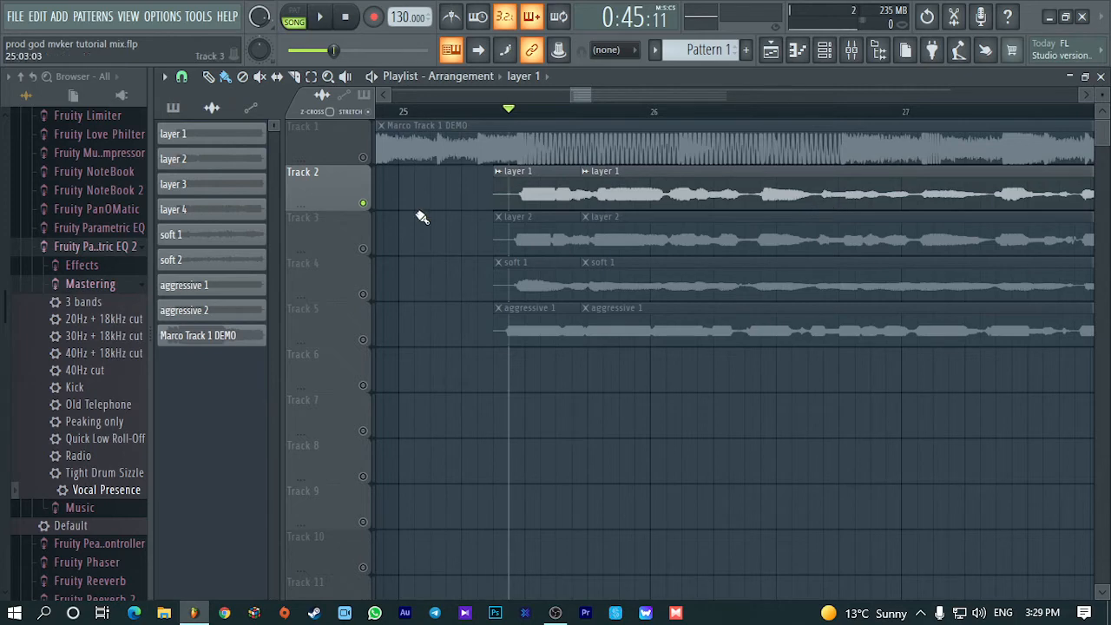
Play the start of layer 1 again from the playlist and with Insert 10 open in the mixer, both equalizers enabled
{"action": "scroll", "coordinate": [476, 387], "scroll_direction": "down", "scroll_amount": 3}
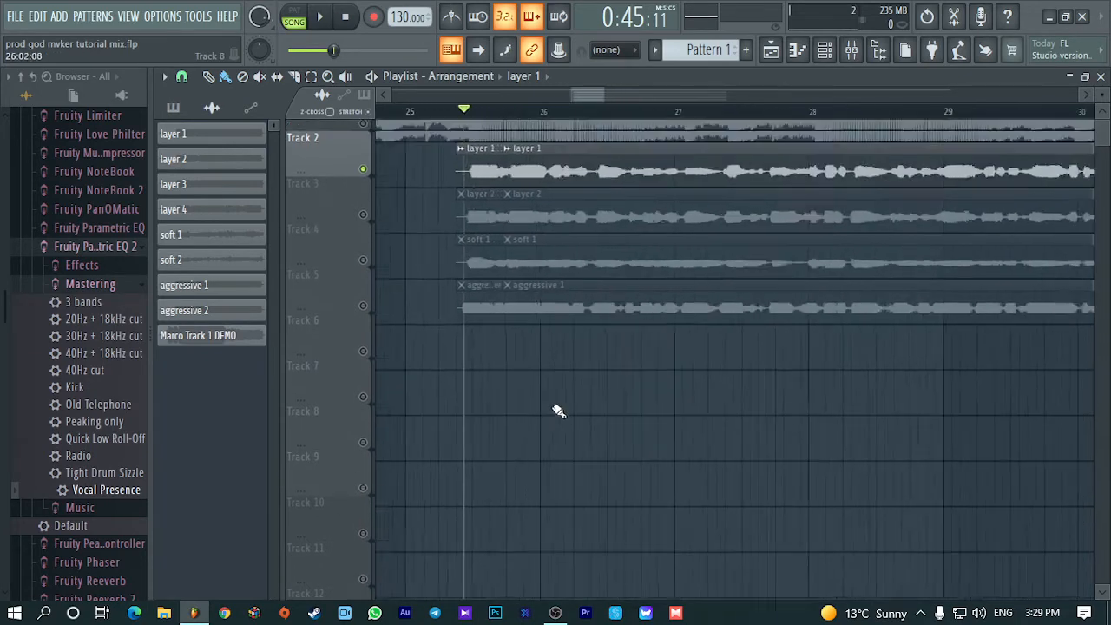
{"action": "key", "text": "space"}
{"action": "key", "text": "space"}
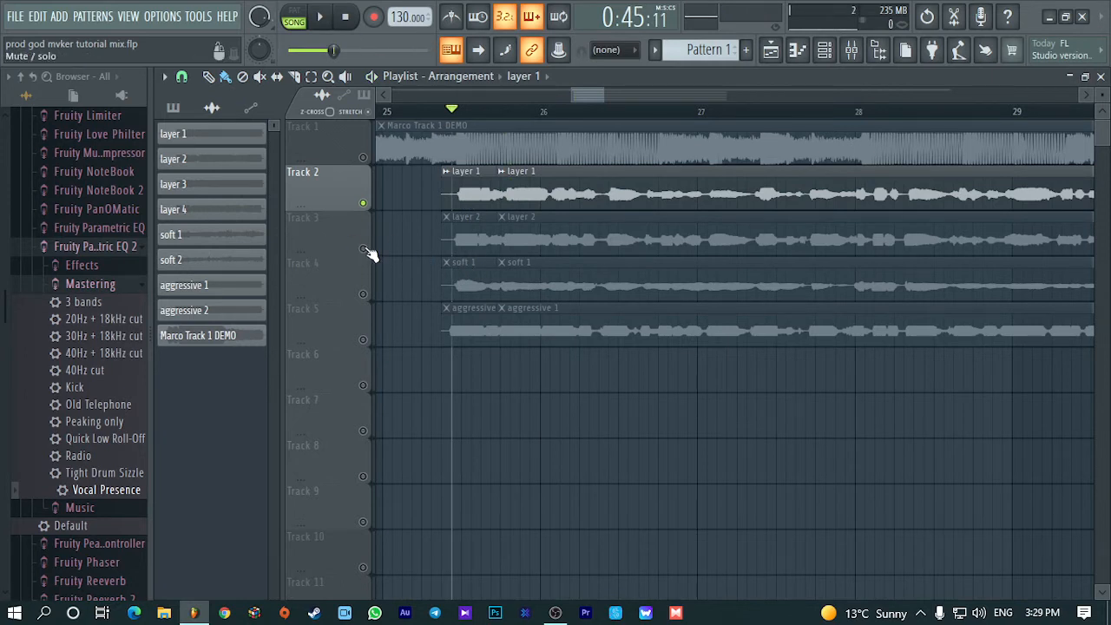
{"action": "scroll", "coordinate": [646, 414], "scroll_direction": "down", "scroll_amount": 2}
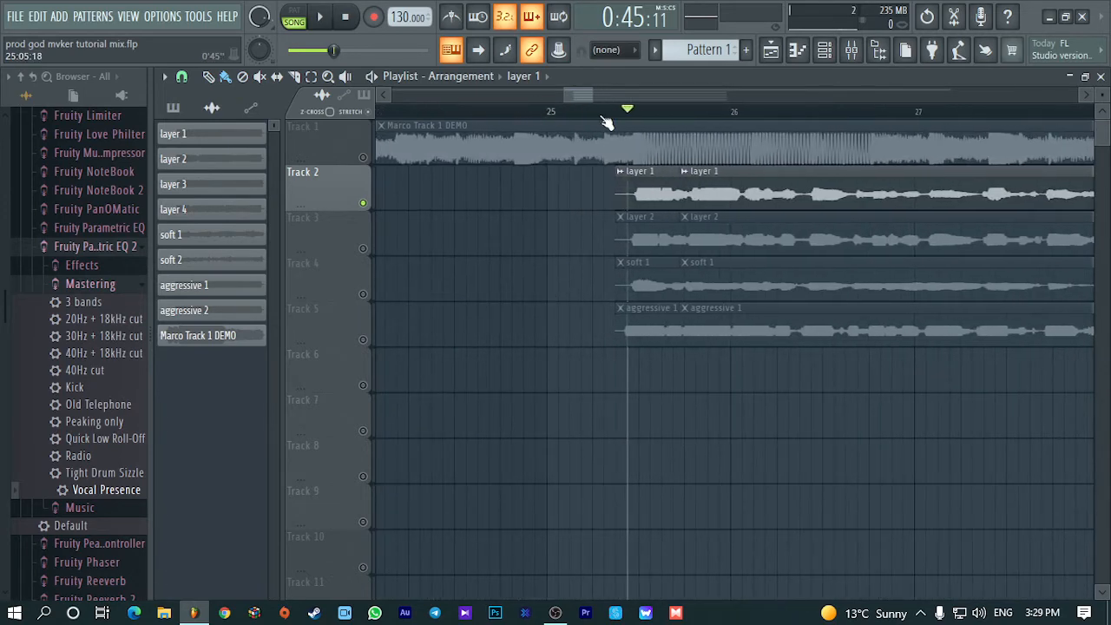
{"action": "scroll", "coordinate": [582, 99], "scroll_direction": "up", "scroll_amount": 2}
{"action": "left_click", "coordinate": [824, 50]}
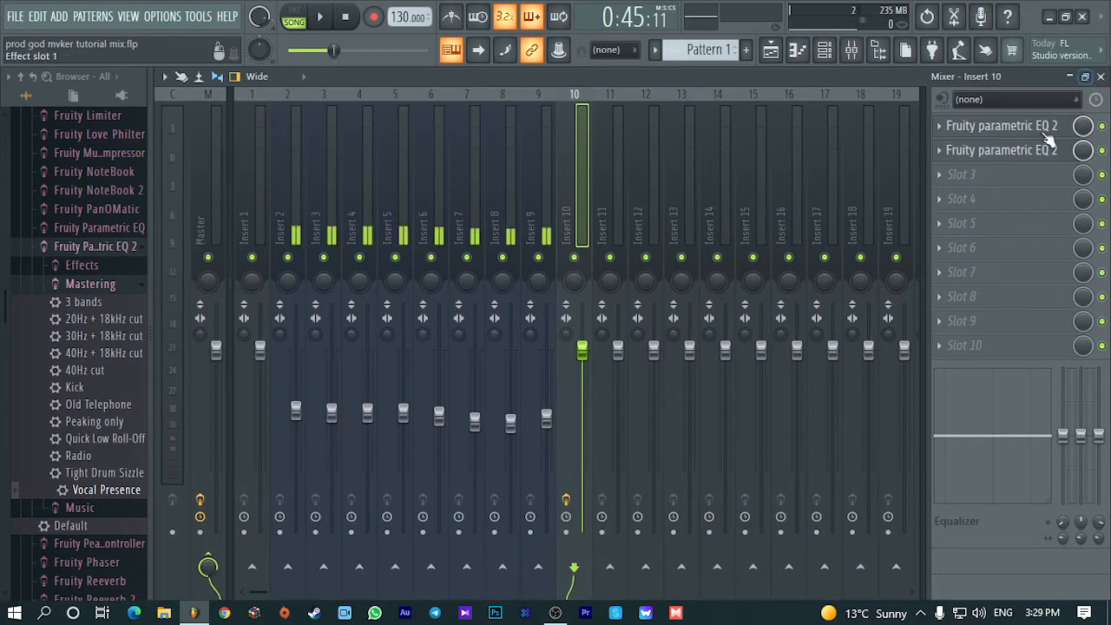
{"action": "key", "text": "space"}
{"action": "key", "text": "space"}
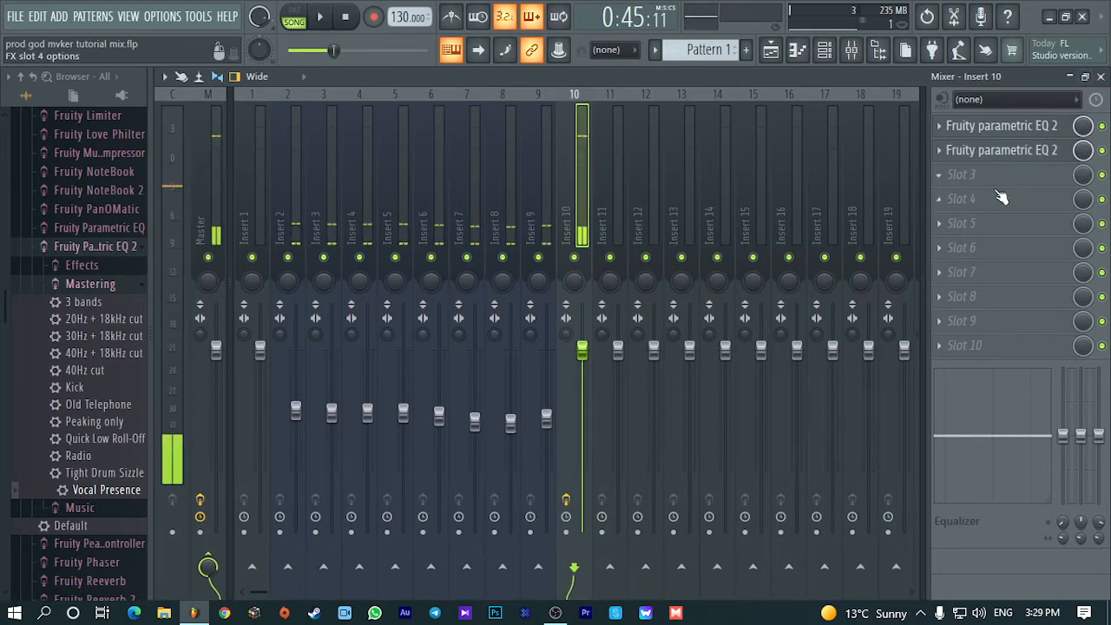
Add Fruity Reeverb 2 in slot 3 of Insert 10 with about 19% wet level and room size 100, and play the result briefly
{"action": "left_click", "coordinate": [975, 177]}
{"action": "mouse_move", "coordinate": [567, 69]}
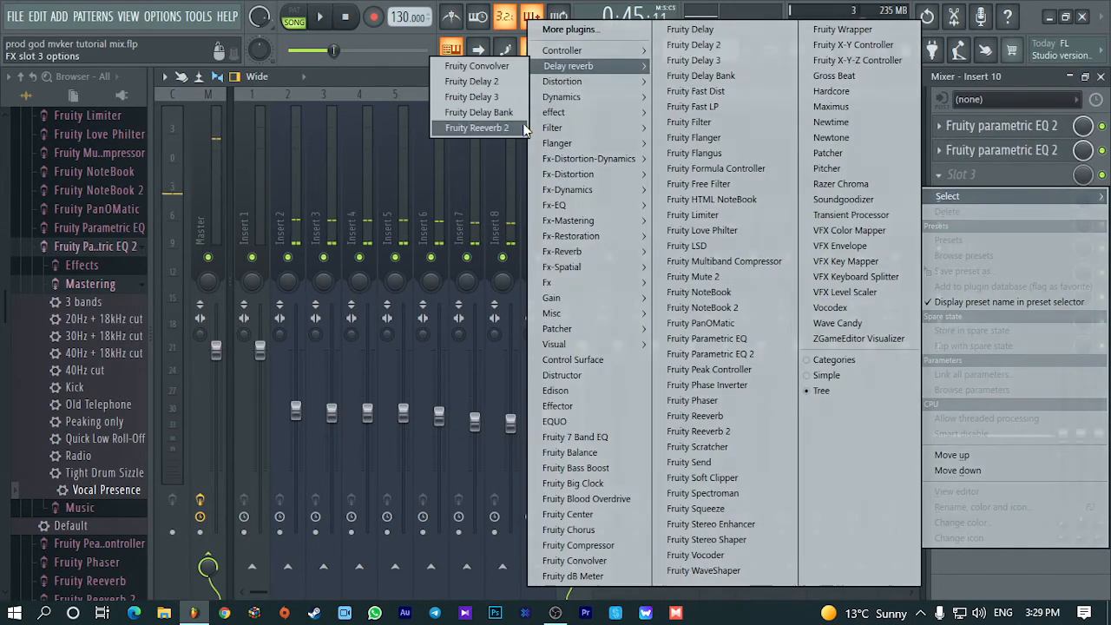
{"action": "left_click", "coordinate": [525, 128]}
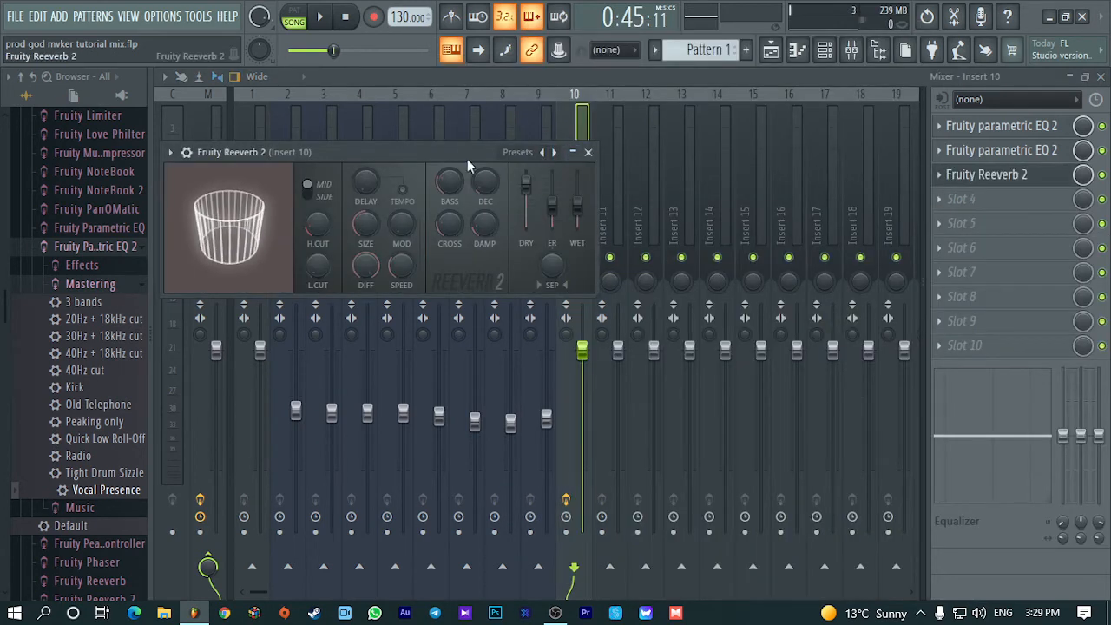
{"action": "left_click_drag", "start_coordinate": [467, 157], "coordinate": [614, 157]}
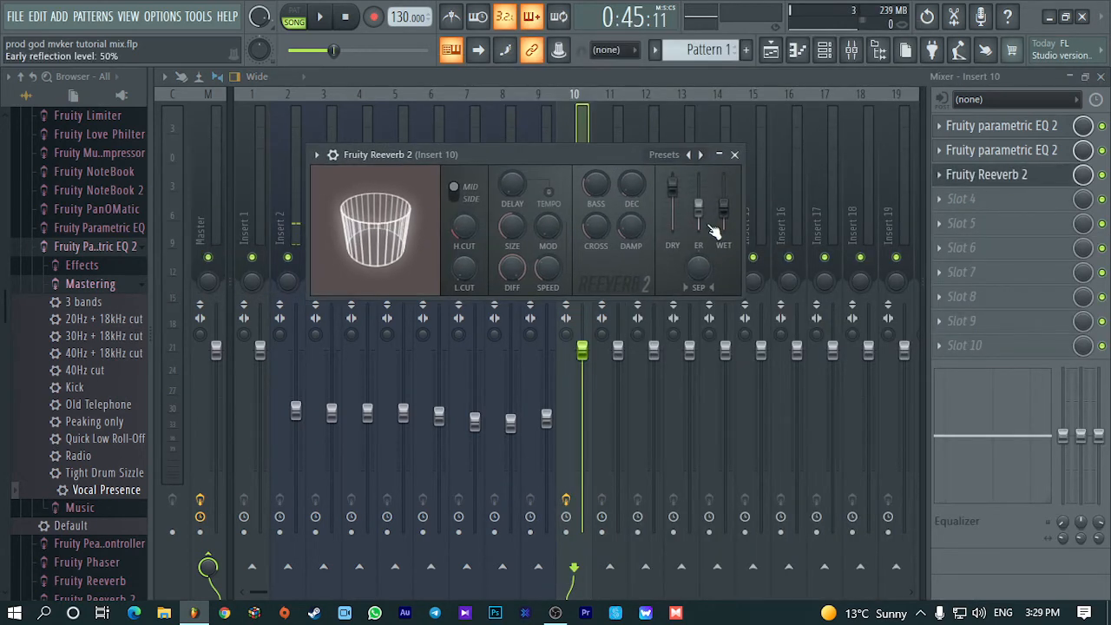
{"action": "left_click_drag", "start_coordinate": [724, 212], "coordinate": [723, 230]}
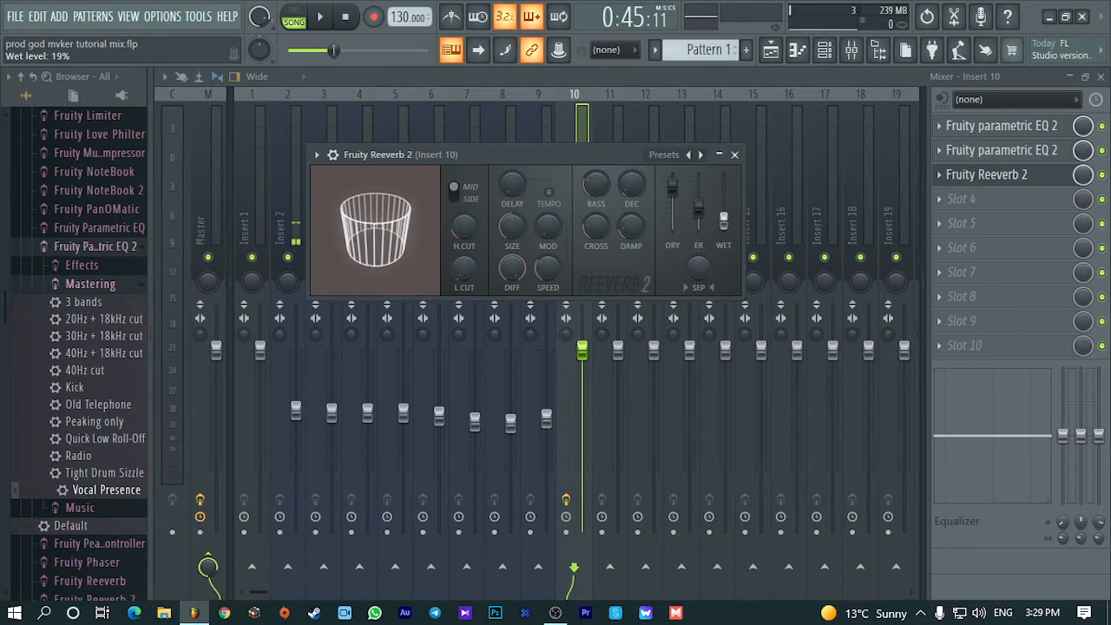
{"action": "left_click_drag", "start_coordinate": [724, 223], "coordinate": [724, 221]}
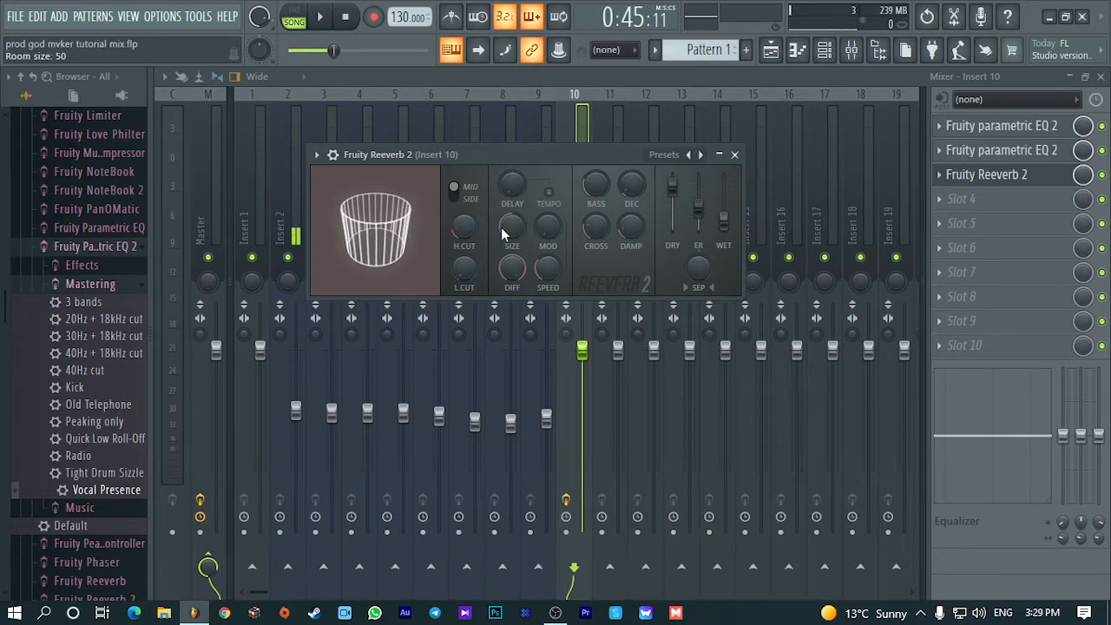
{"action": "left_click_drag", "start_coordinate": [505, 230], "coordinate": [513, 224]}
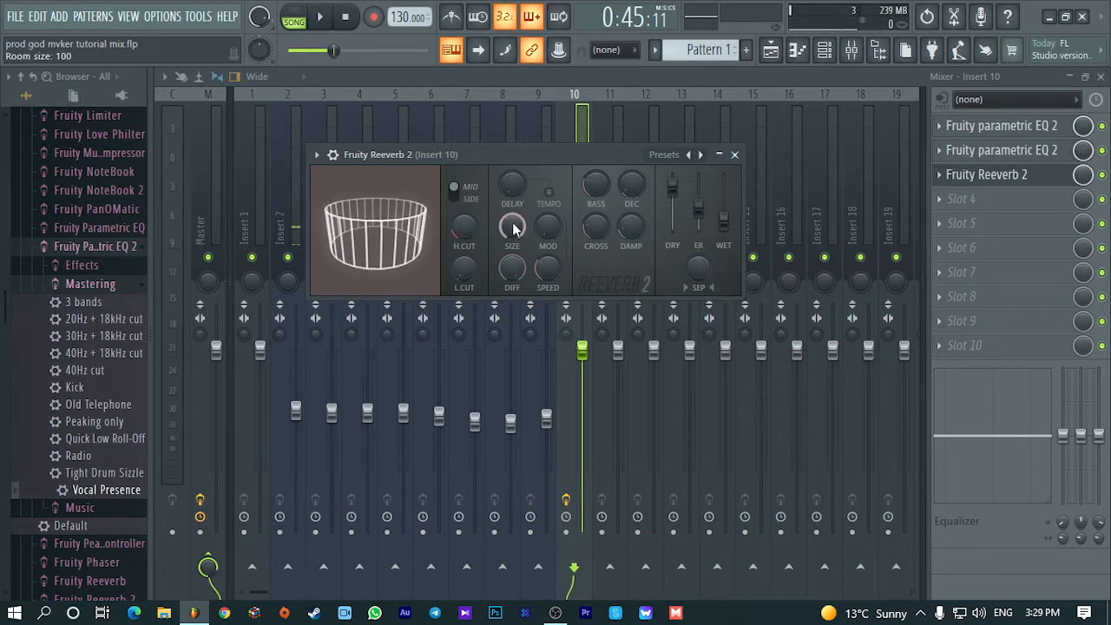
{"action": "left_click", "coordinate": [734, 155]}
{"action": "key", "text": "space"}
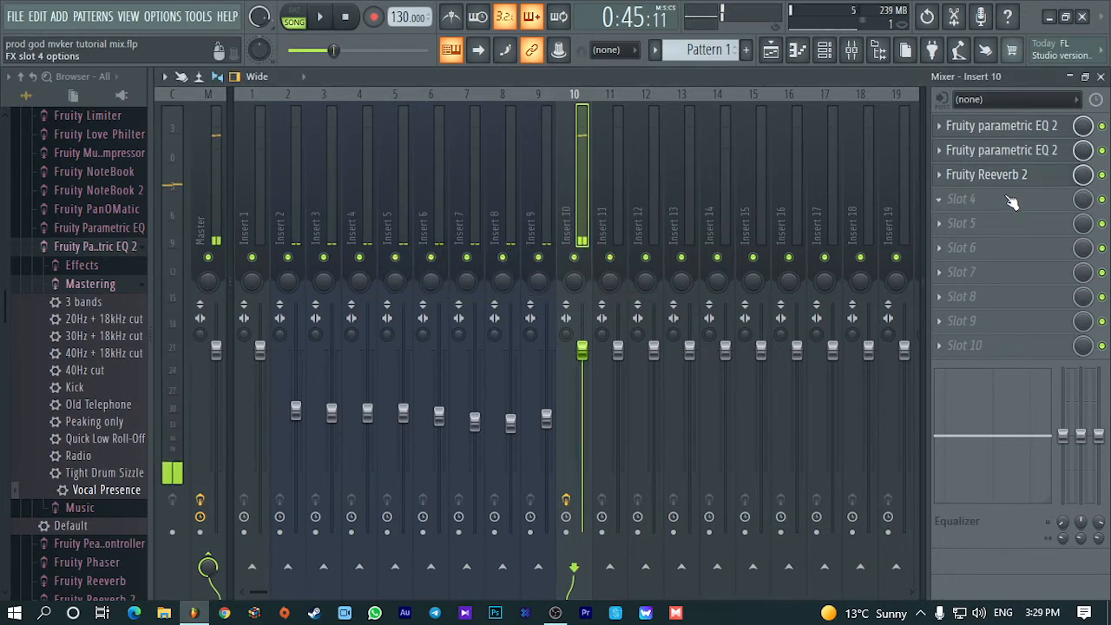
{"action": "key", "text": "space"}
{"action": "left_click", "coordinate": [972, 202]}
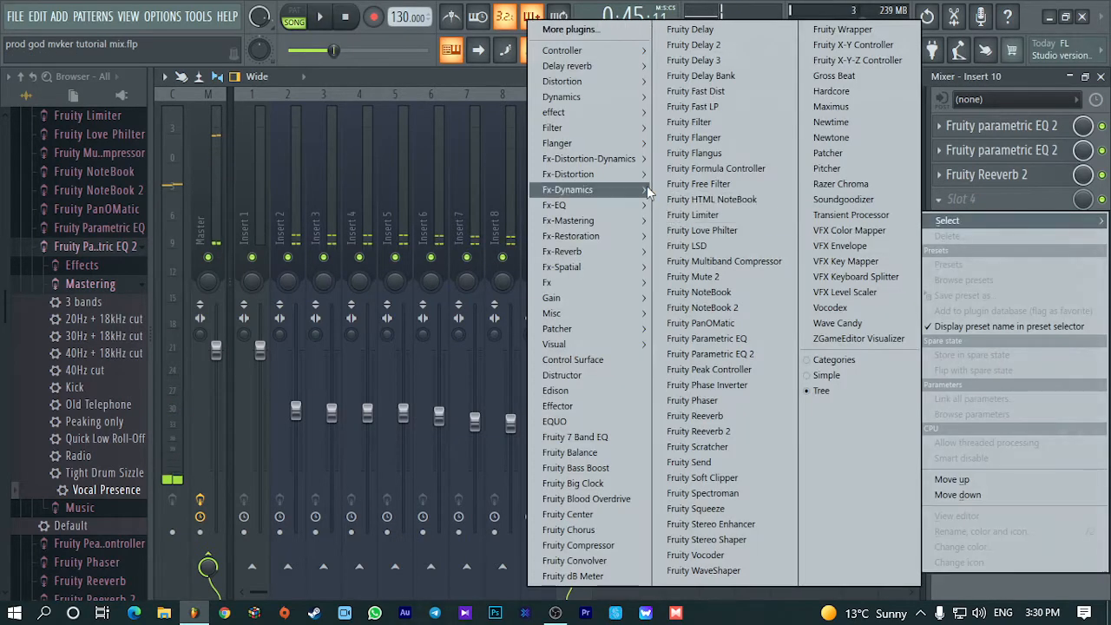
{"action": "mouse_move", "coordinate": [590, 189]}
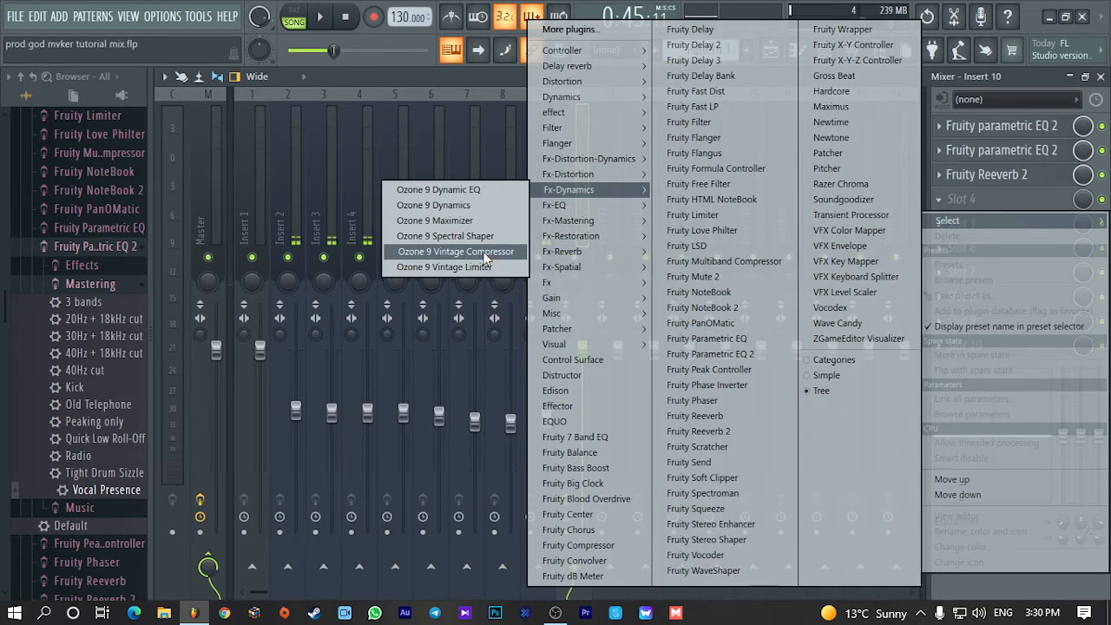
{"action": "left_click", "coordinate": [486, 255]}
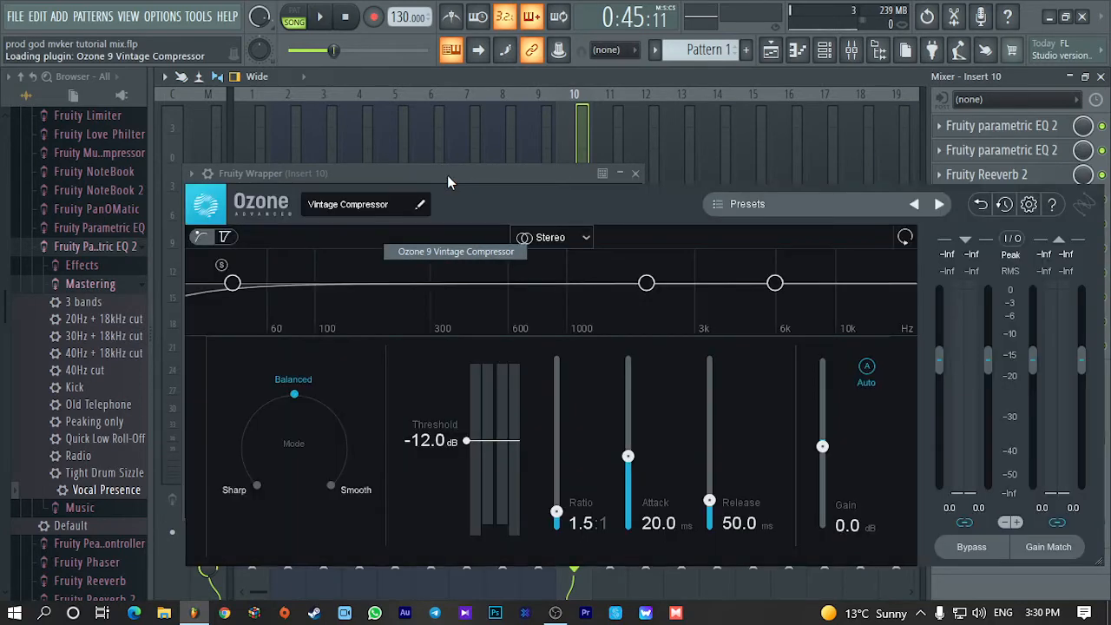
{"action": "left_click_drag", "start_coordinate": [447, 175], "coordinate": [503, 147]}
{"action": "left_click_drag", "start_coordinate": [840, 143], "coordinate": [530, 152]}
{"action": "left_click", "coordinate": [847, 155]}
{"action": "left_click", "coordinate": [939, 199]}
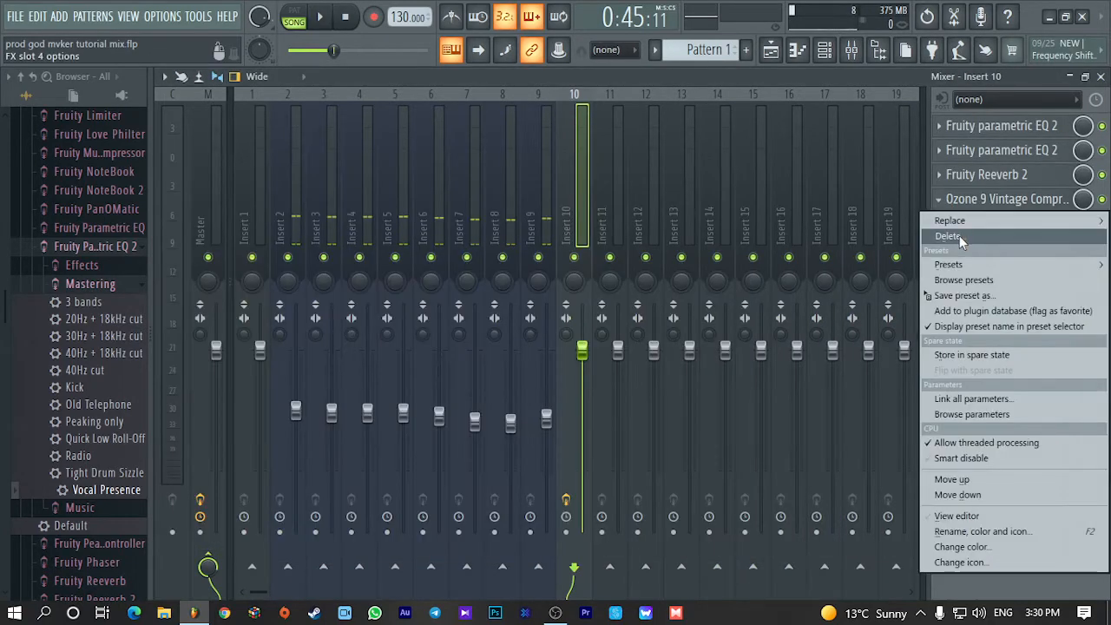
{"action": "left_click", "coordinate": [959, 236]}
Add Fruity Compressor in slot 4 of Insert 10 with ratio 7.2:1, attack 1.0 ms and release 31 ms, and close its window
{"action": "left_click", "coordinate": [957, 199]}
{"action": "mouse_move", "coordinate": [577, 99]}
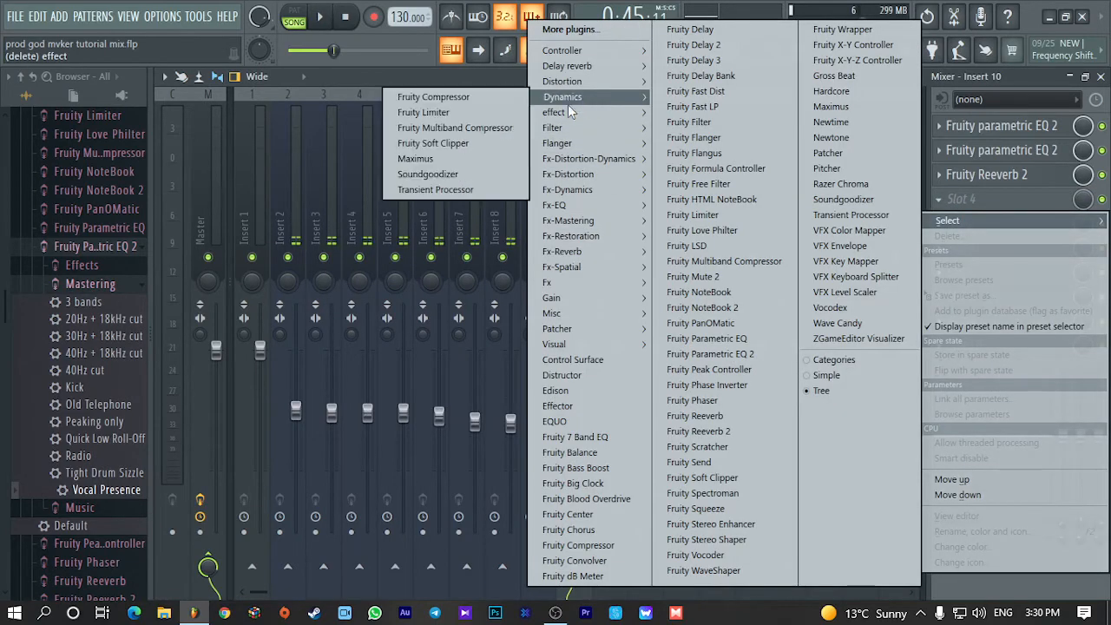
{"action": "left_click", "coordinate": [464, 99]}
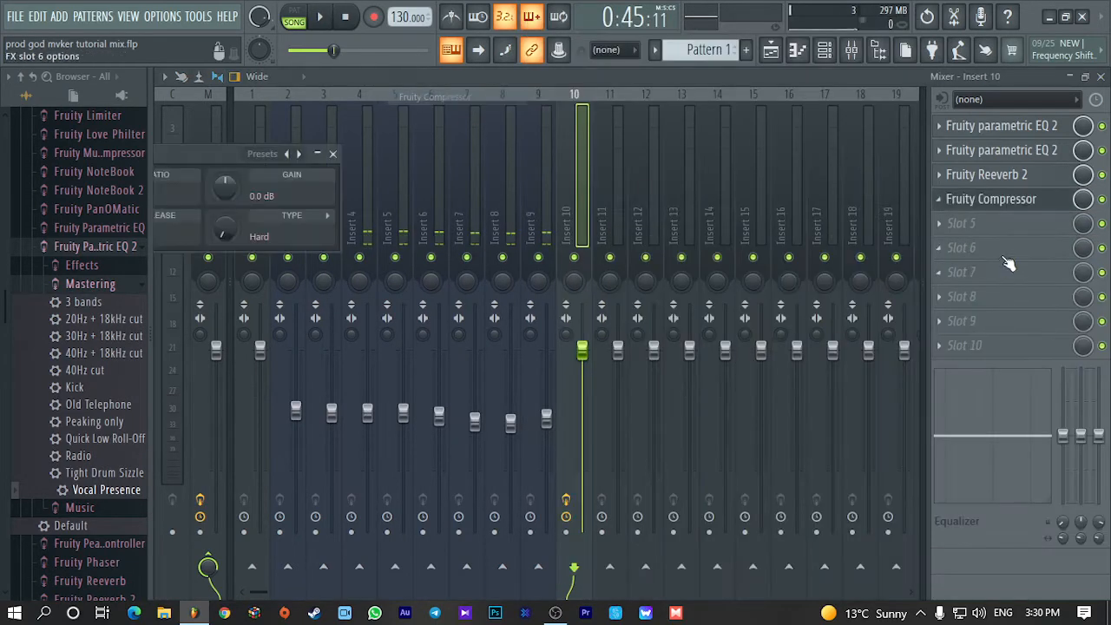
{"action": "left_click_drag", "start_coordinate": [215, 155], "coordinate": [615, 237]}
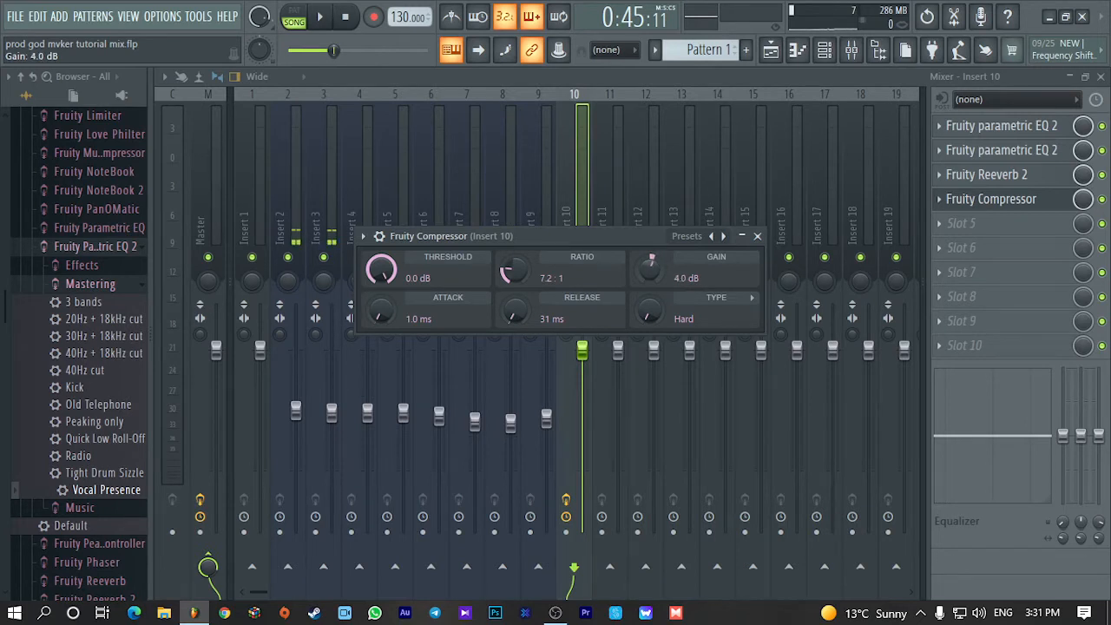
{"action": "right_click", "coordinate": [659, 283]}
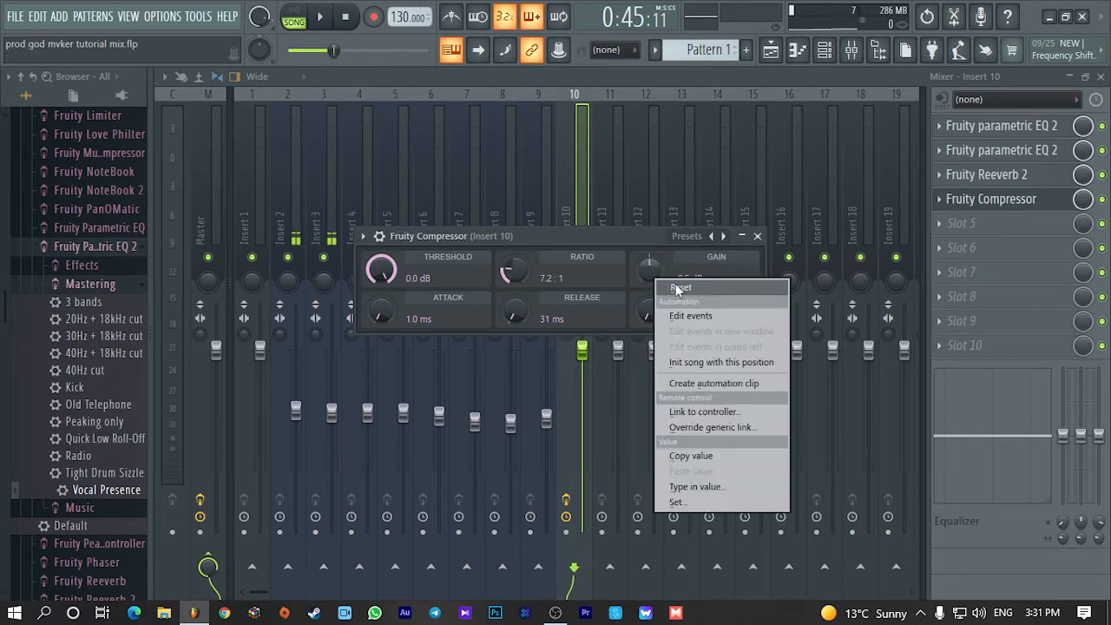
{"action": "left_click", "coordinate": [756, 236]}
{"action": "left_click", "coordinate": [756, 236]}
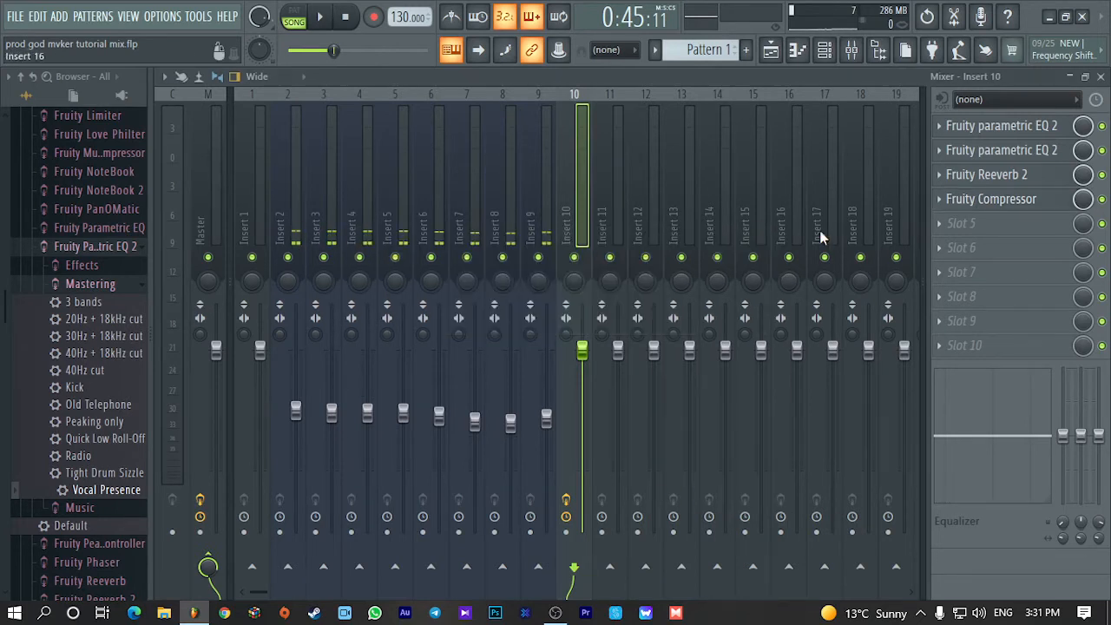
Return to the playlist and play the soloed layer 1 clips through the equalizers, reverb and compressor
{"action": "left_click", "coordinate": [1100, 77]}
{"action": "key", "text": "space"}
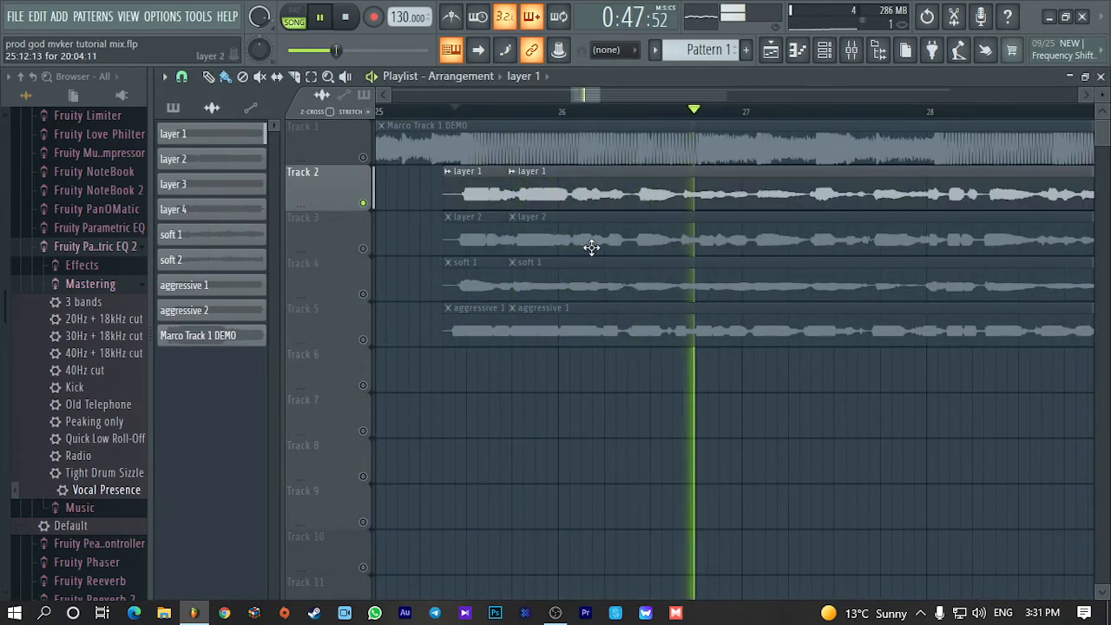
{"action": "key", "text": "space"}
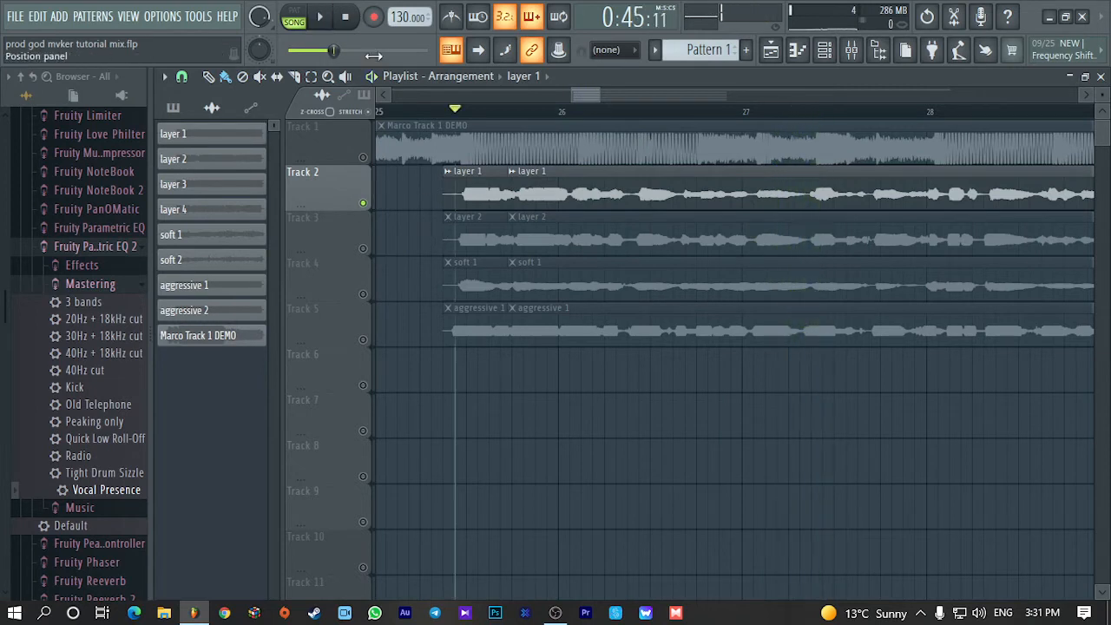
Solo layer 2 on Track 3, check its mixer routing in the channel settings, and play it
{"action": "left_click", "coordinate": [368, 251]}
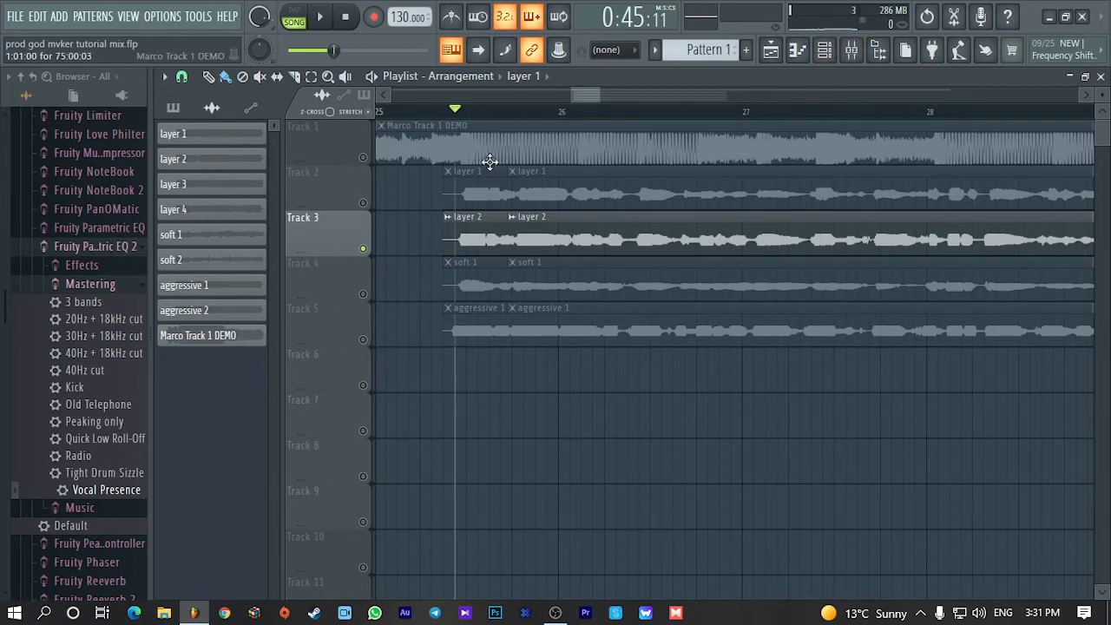
{"action": "double_click", "coordinate": [596, 242]}
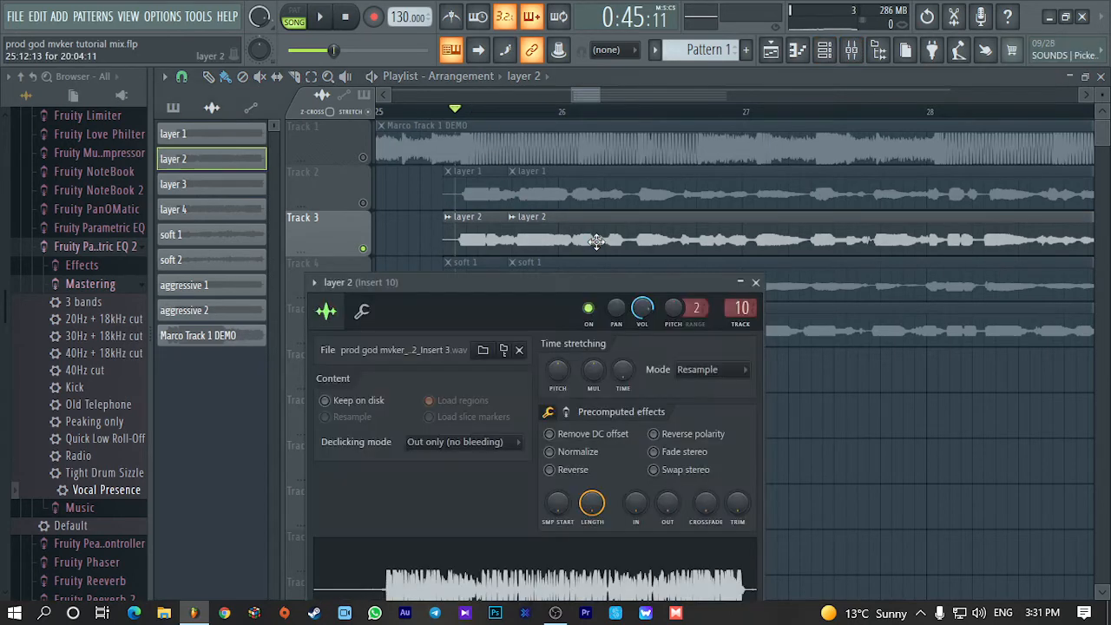
{"action": "left_click", "coordinate": [755, 284]}
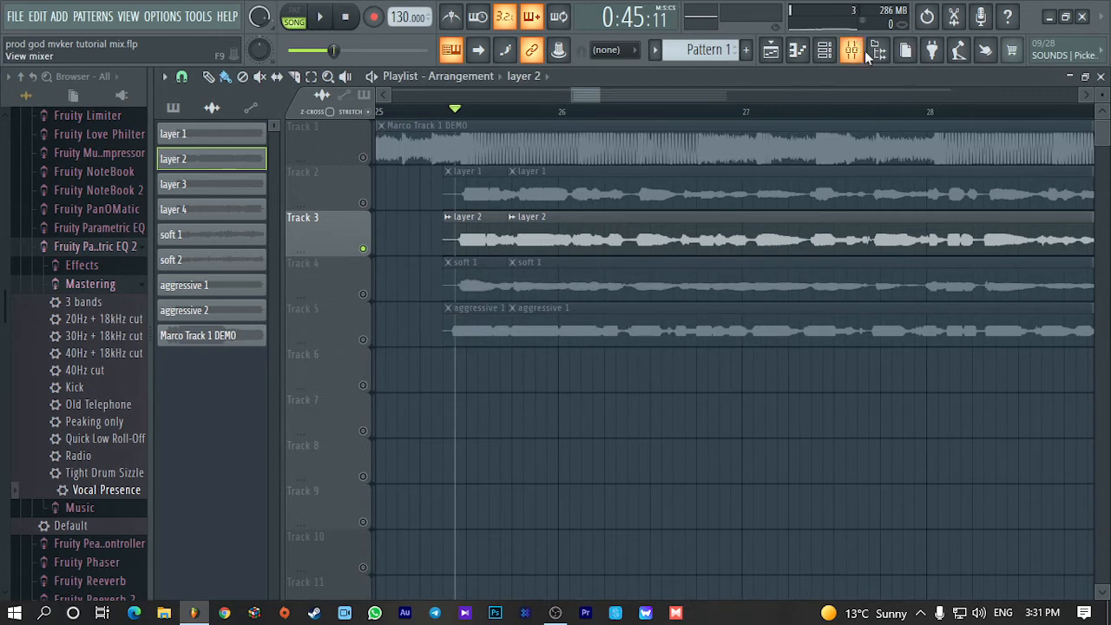
{"action": "key", "text": "space"}
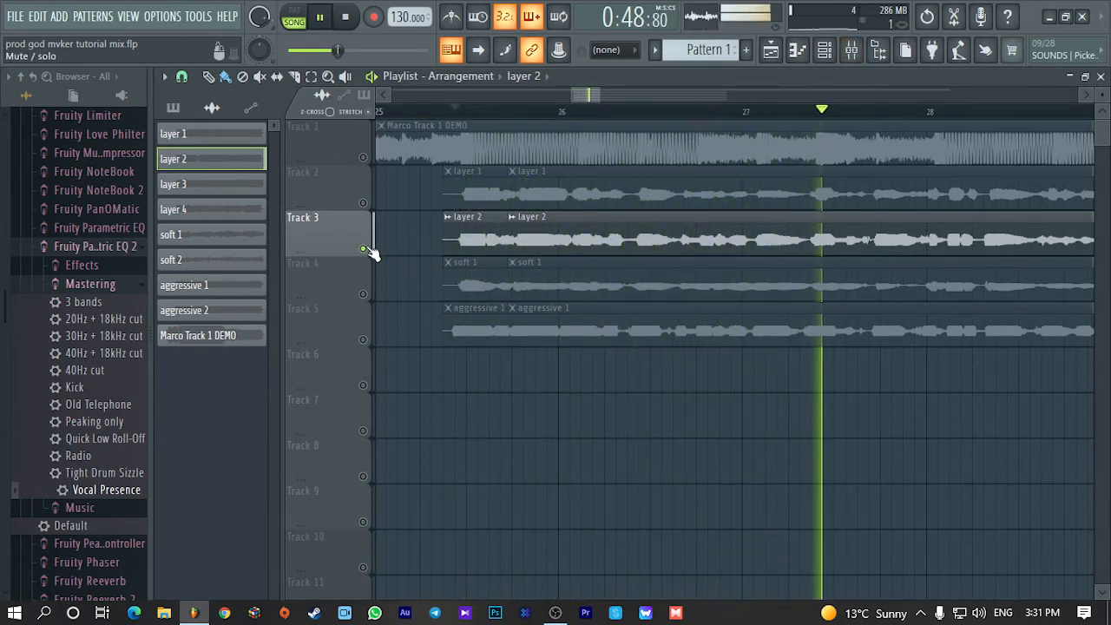
{"action": "key", "text": "space"}
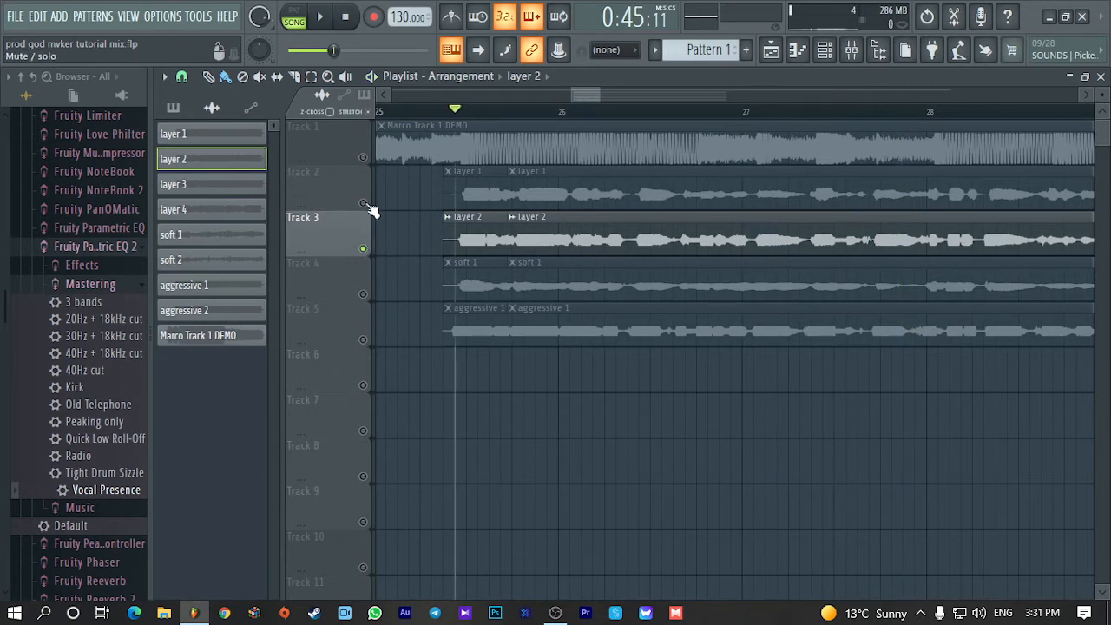
Unmute layer 1 on Track 2 and play it together with layer 2
{"action": "left_click", "coordinate": [364, 204]}
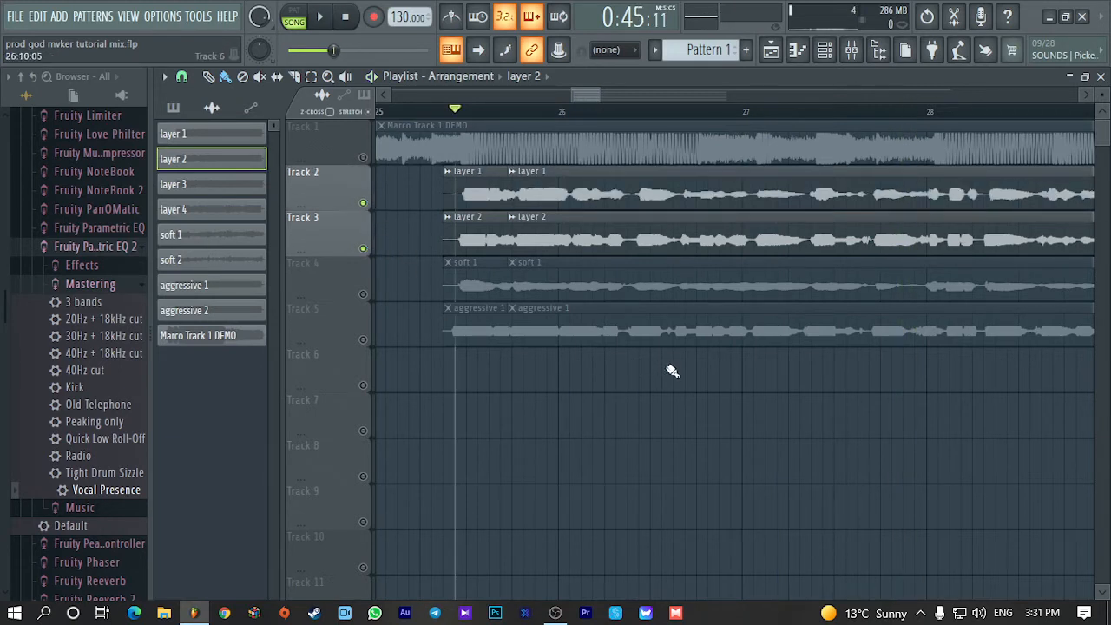
{"action": "key", "text": "space"}
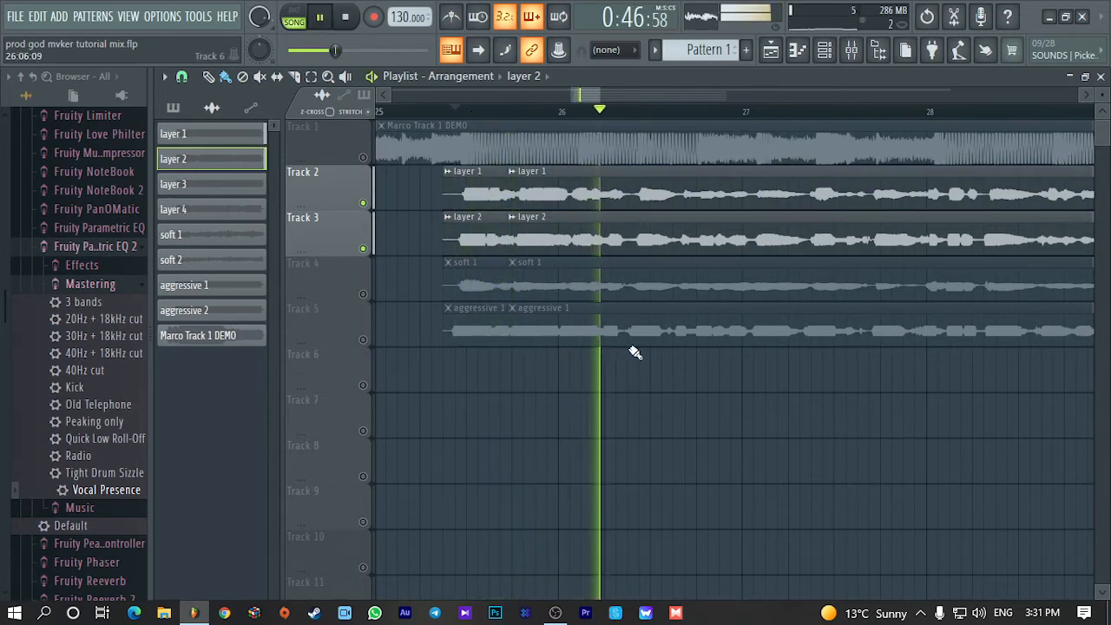
{"action": "scroll", "coordinate": [550, 387], "scroll_direction": "down", "scroll_amount": 5}
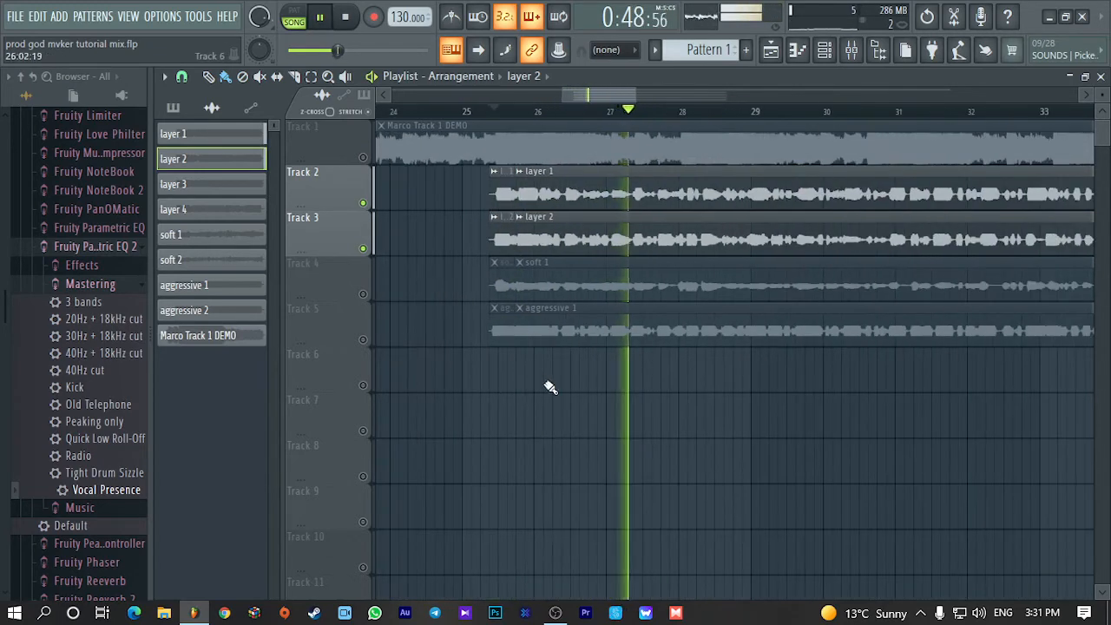
{"action": "key", "text": "space"}
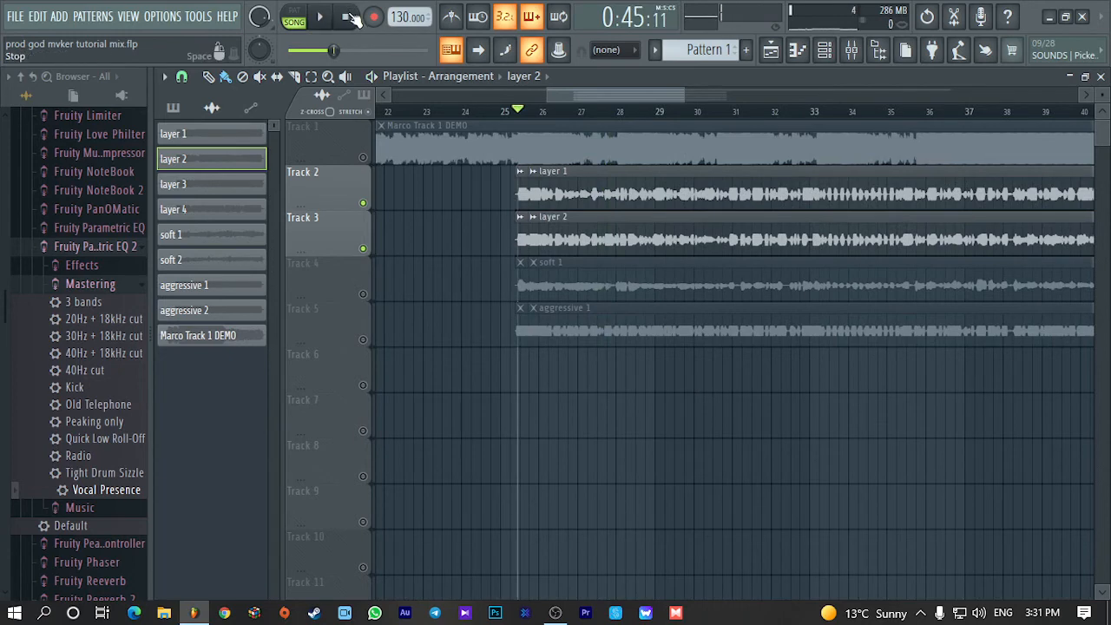
Move the playhead back to the start of the vocal clips, solo soft 1 on Track 4 and play it
{"action": "left_click", "coordinate": [518, 111]}
{"action": "scroll", "coordinate": [518, 111], "scroll_direction": "up", "scroll_amount": 6}
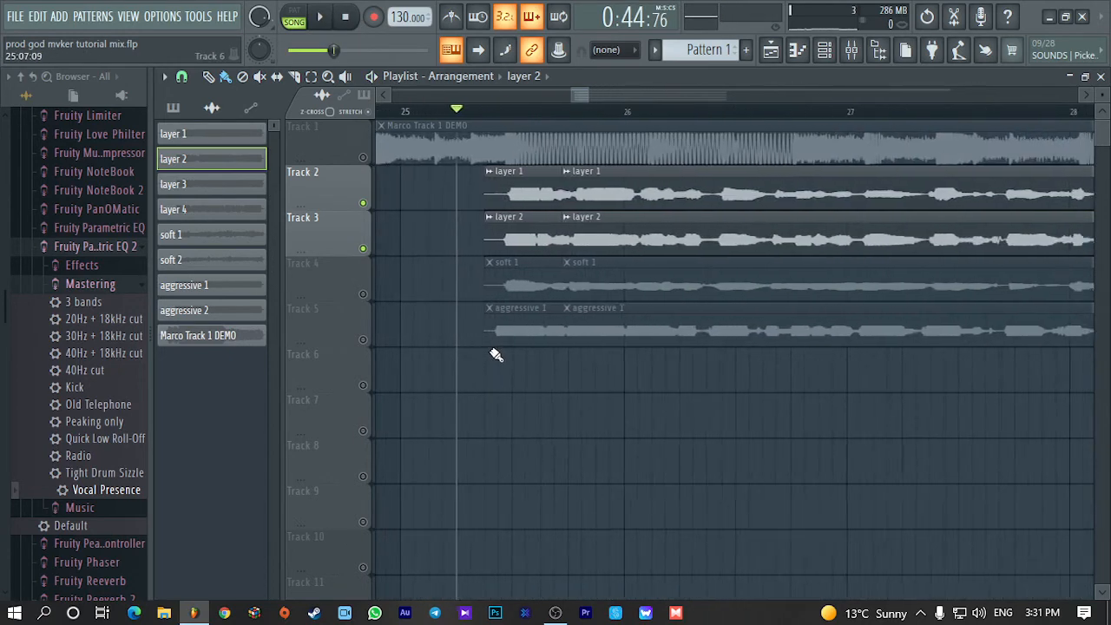
{"action": "left_click", "coordinate": [490, 111]}
{"action": "right_click", "coordinate": [363, 295]}
{"action": "scroll", "coordinate": [548, 368], "scroll_direction": "up", "scroll_amount": 1}
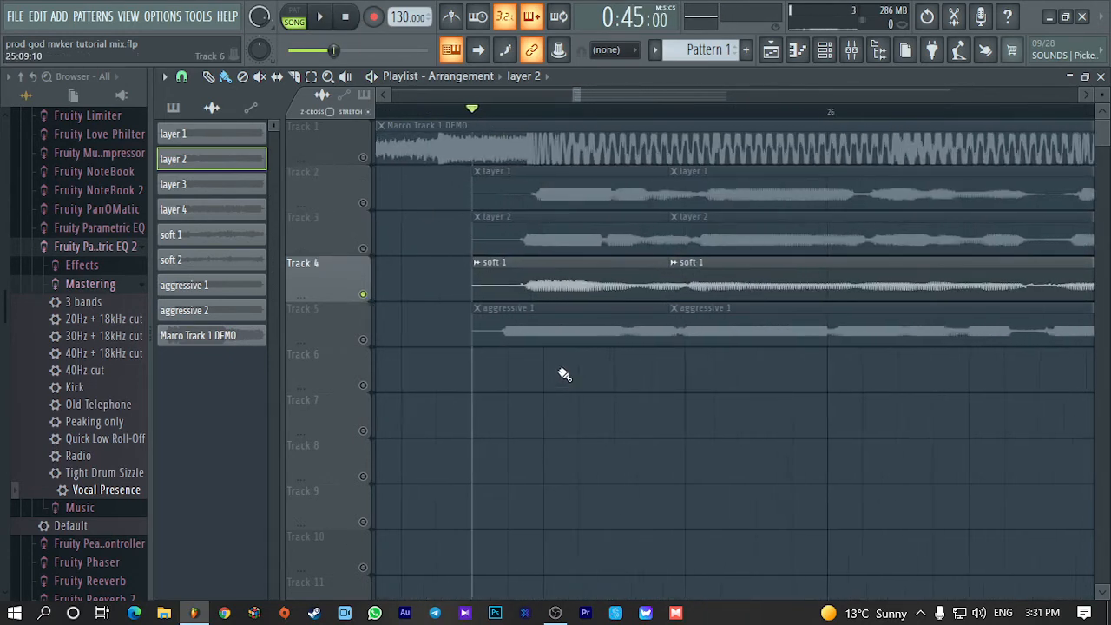
{"action": "key", "text": "space"}
{"action": "scroll", "coordinate": [776, 307], "scroll_direction": "down", "scroll_amount": 5}
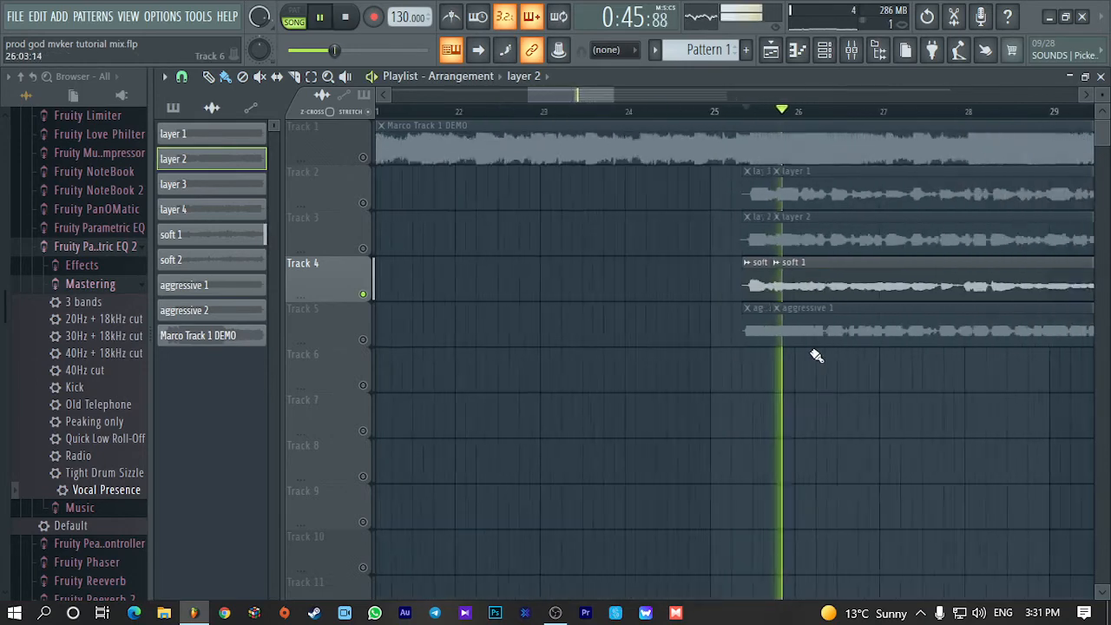
{"action": "left_click_drag", "start_coordinate": [600, 97], "coordinate": [621, 102]}
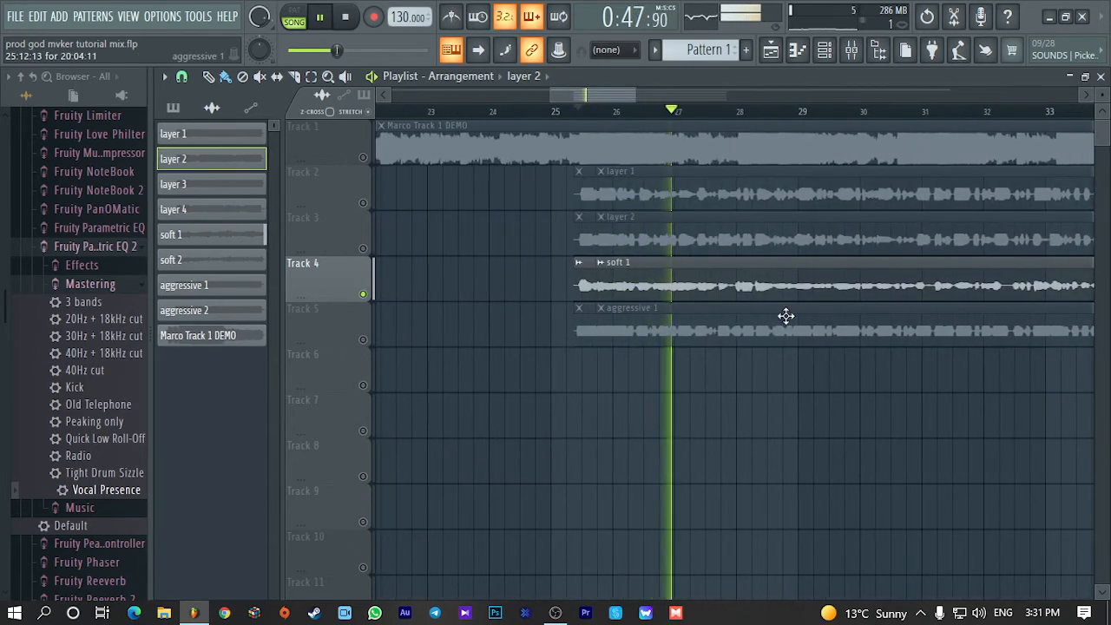
{"action": "key", "text": "space"}
Open the mixer and look at Inserts 11 and 10 to review the effect chain on Insert 10
{"action": "scroll", "coordinate": [729, 278], "scroll_direction": "up", "scroll_amount": 3}
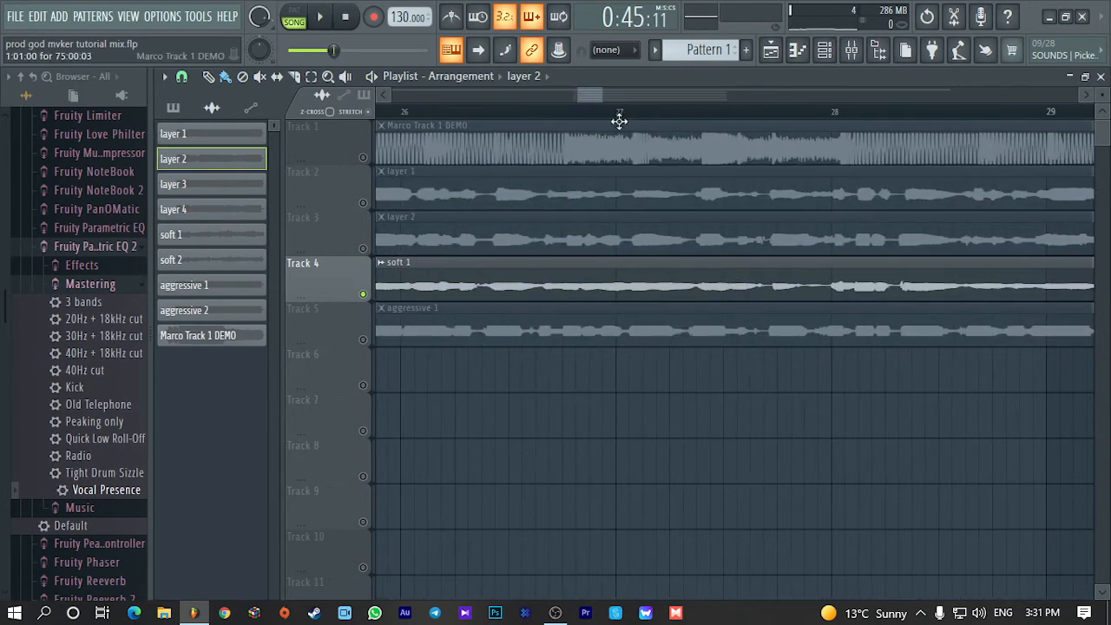
{"action": "scroll", "coordinate": [619, 122], "scroll_direction": "down", "scroll_amount": 4}
{"action": "scroll", "coordinate": [647, 121], "scroll_direction": "up", "scroll_amount": 2}
{"action": "left_click_drag", "start_coordinate": [600, 101], "coordinate": [590, 101]}
{"action": "left_click", "coordinate": [861, 58]}
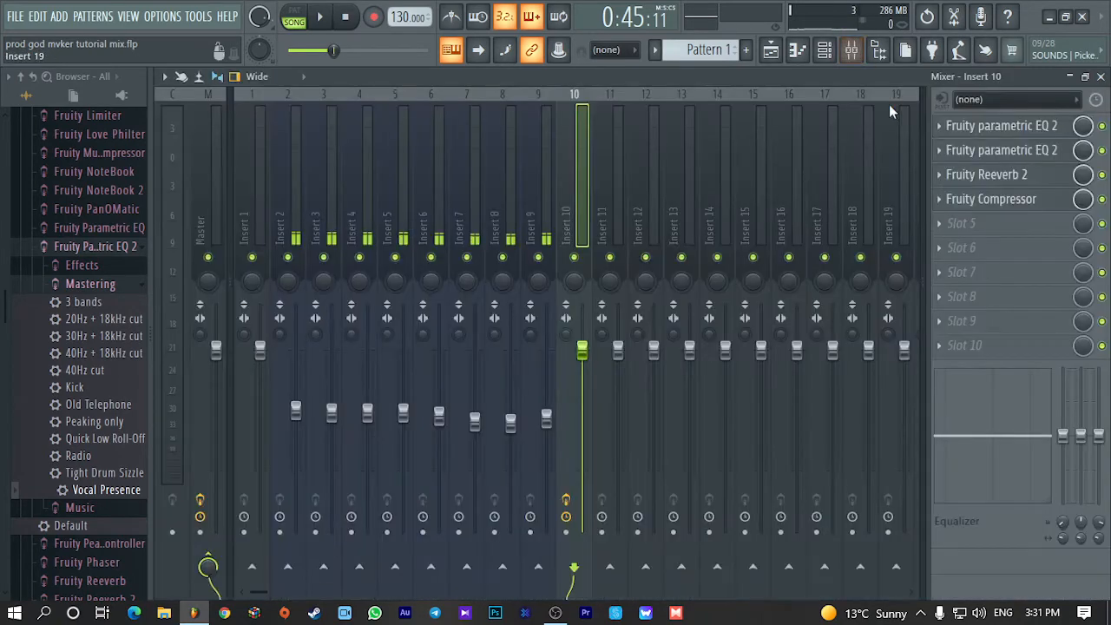
{"action": "left_click", "coordinate": [639, 184]}
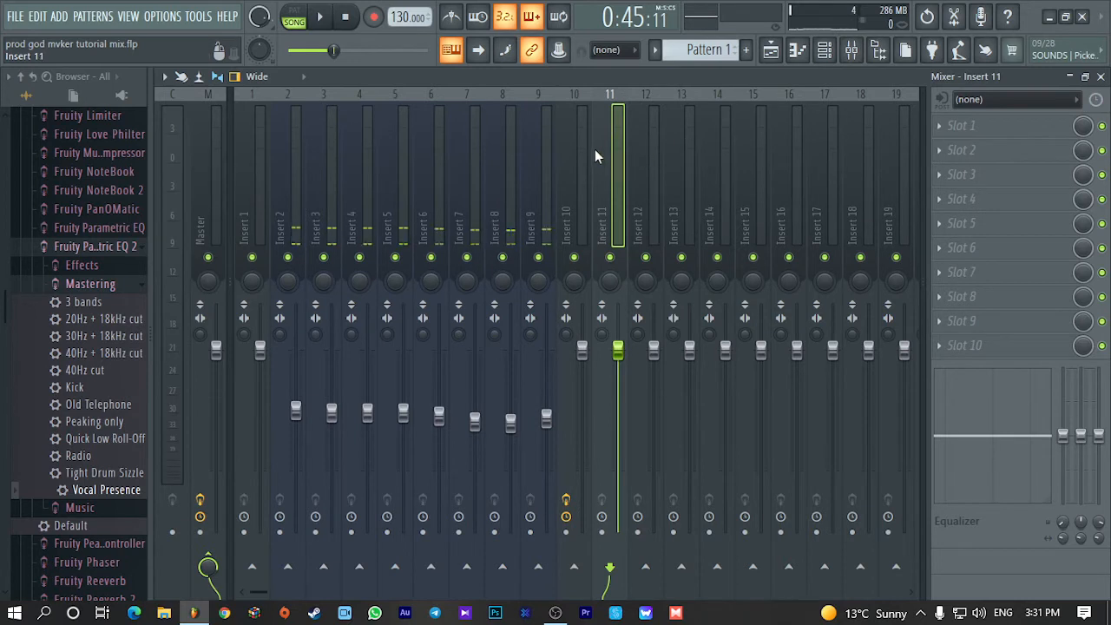
{"action": "left_click", "coordinate": [579, 151]}
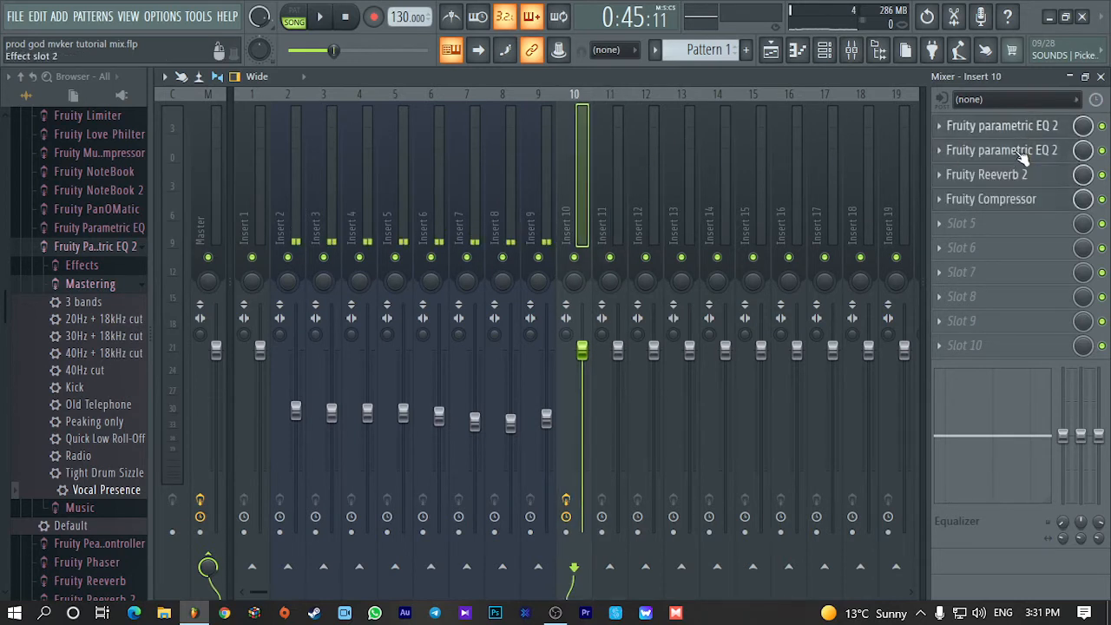
Load Fruity Parametric EQ 2 into the first effect slot of Insert 11
{"action": "left_click", "coordinate": [622, 154]}
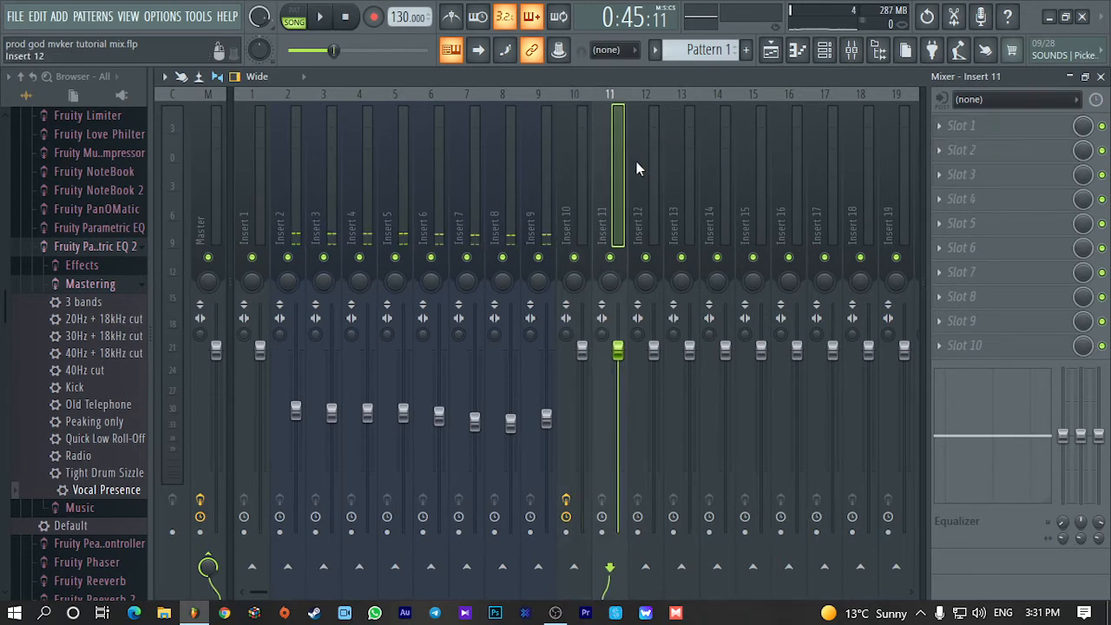
{"action": "left_click", "coordinate": [1085, 78]}
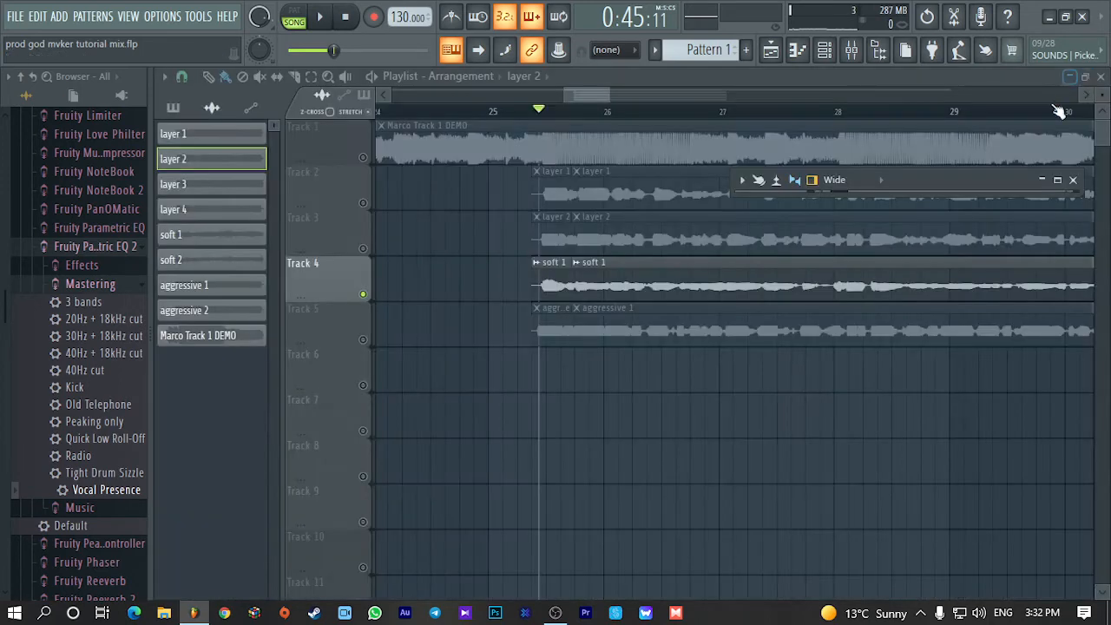
{"action": "left_click", "coordinate": [1057, 180]}
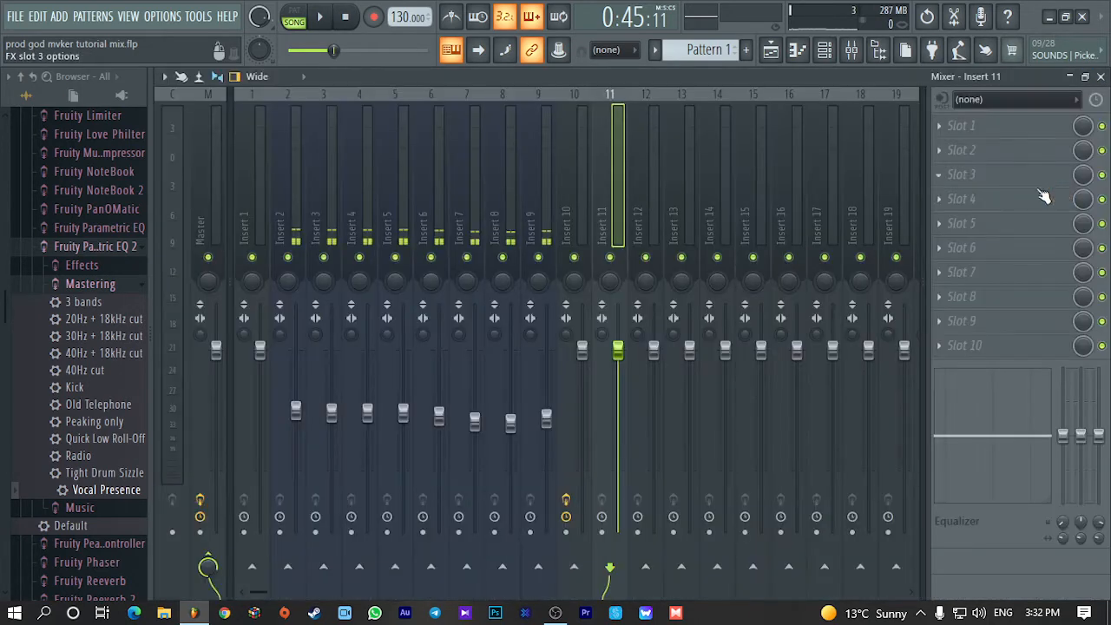
{"action": "left_click", "coordinate": [962, 126]}
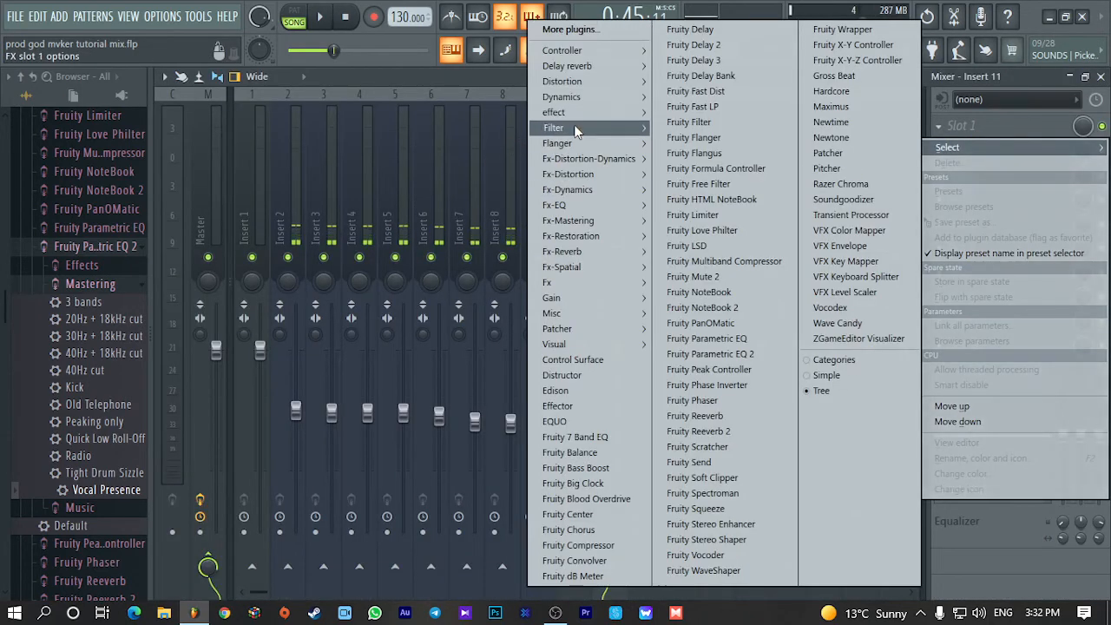
{"action": "mouse_move", "coordinate": [576, 111]}
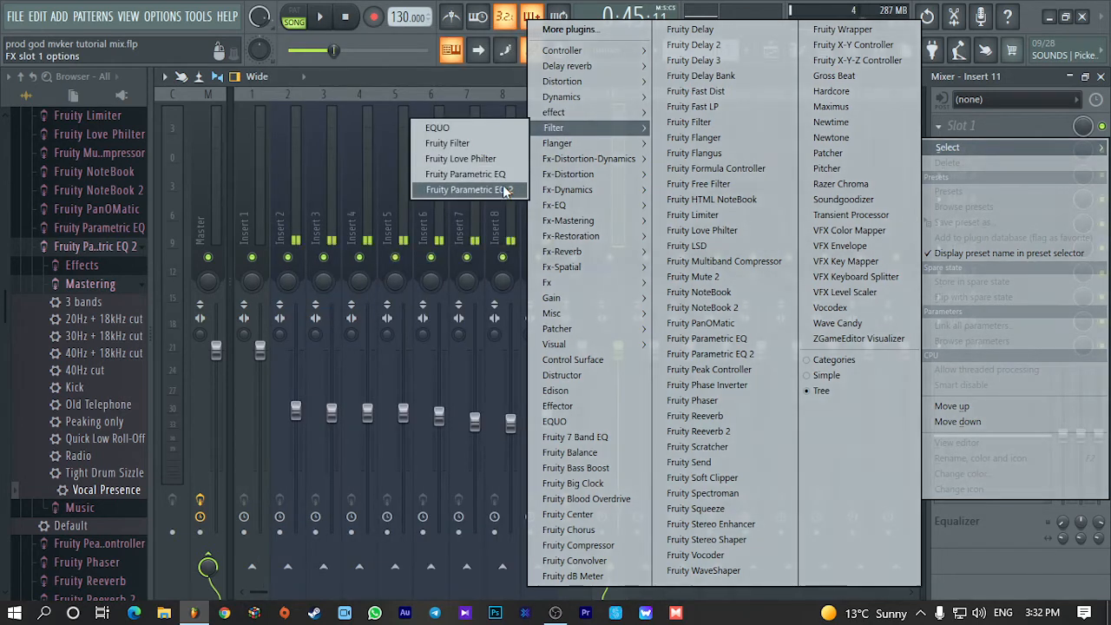
{"action": "left_click", "coordinate": [505, 187]}
{"action": "left_click_drag", "start_coordinate": [531, 159], "coordinate": [661, 172]}
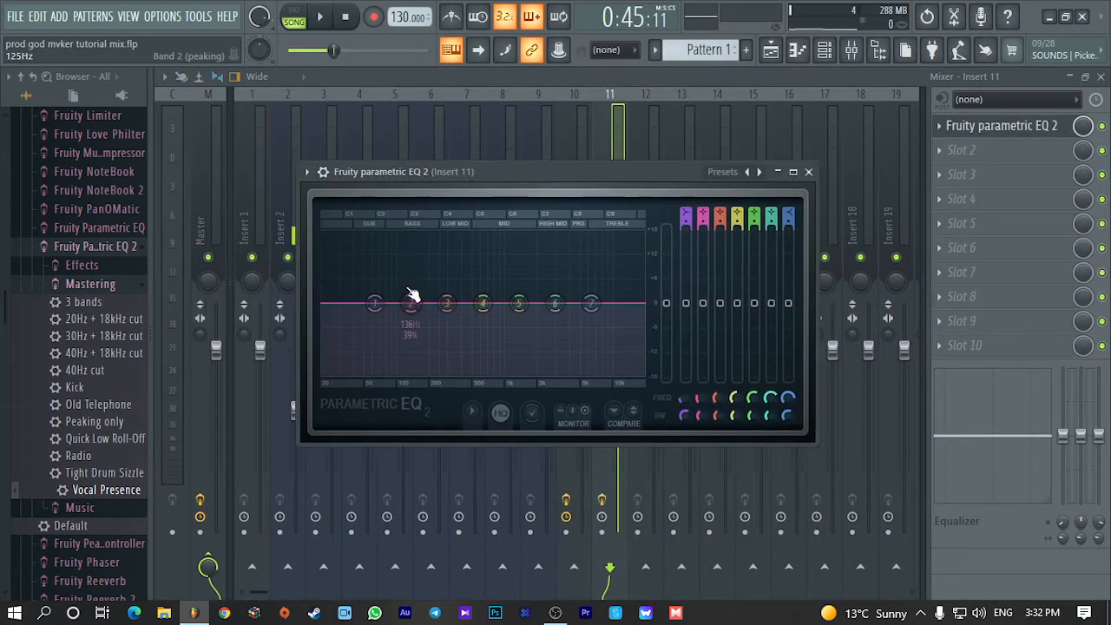
While playing soft 1, raise band 1 of the equalizer and cut high-shelf band 7 by 18 dB at about 4.8 kHz
{"action": "key", "text": "space"}
{"action": "left_click_drag", "start_coordinate": [382, 306], "coordinate": [392, 261]}
{"action": "key", "text": "space"}
{"action": "left_click_drag", "start_coordinate": [590, 303], "coordinate": [614, 373]}
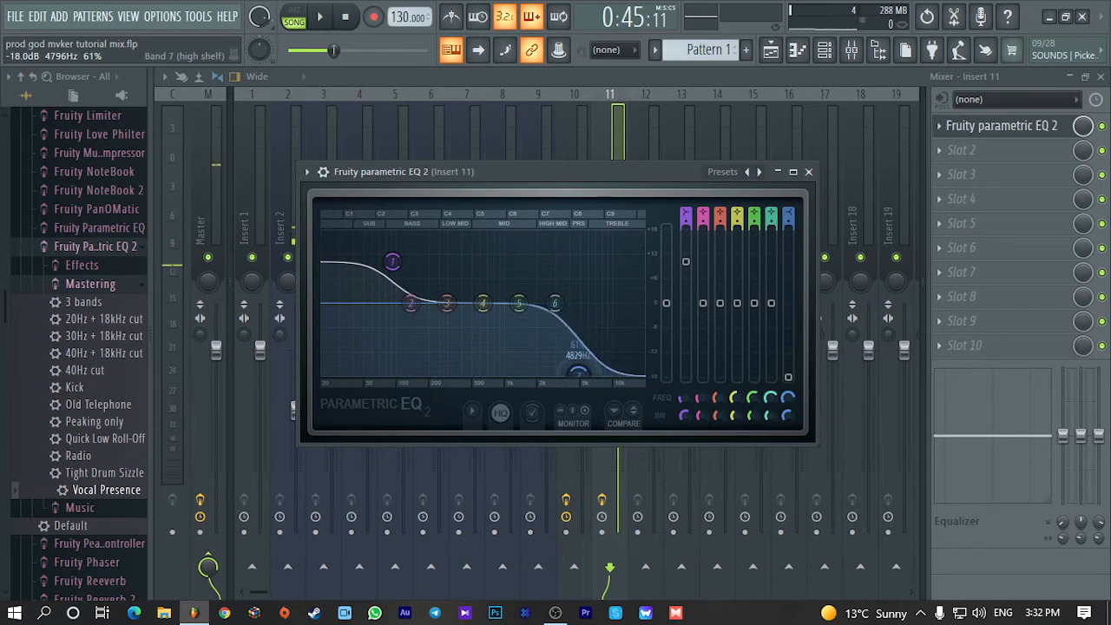
{"action": "left_click", "coordinate": [808, 173]}
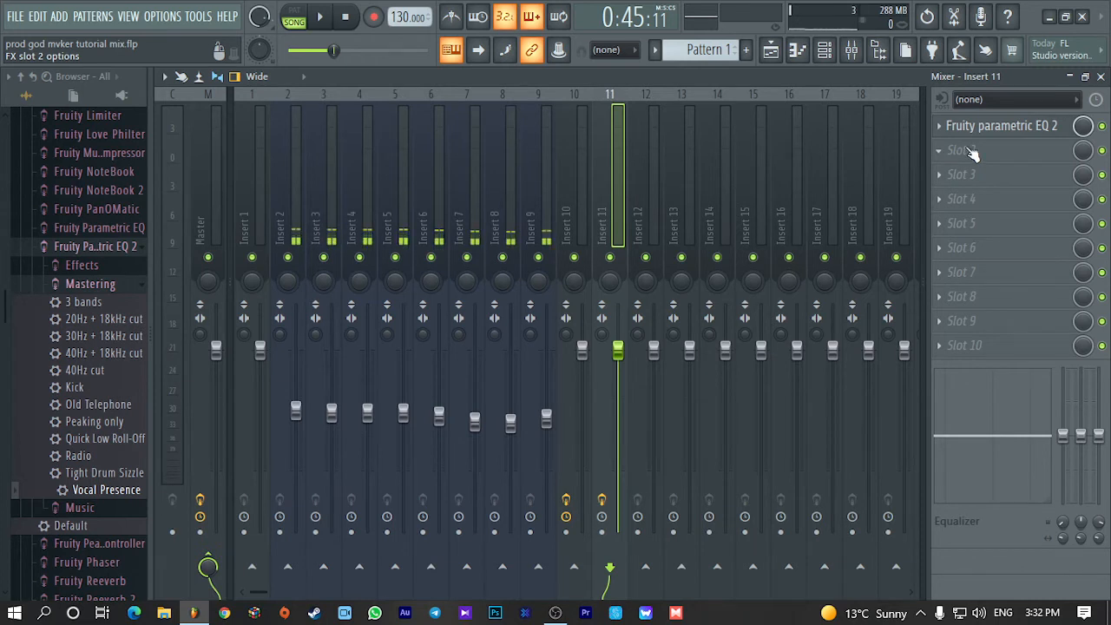
Return to the playlist briefly and reopen the equalizer on Insert 11 to review its curve
{"action": "left_click", "coordinate": [1100, 77]}
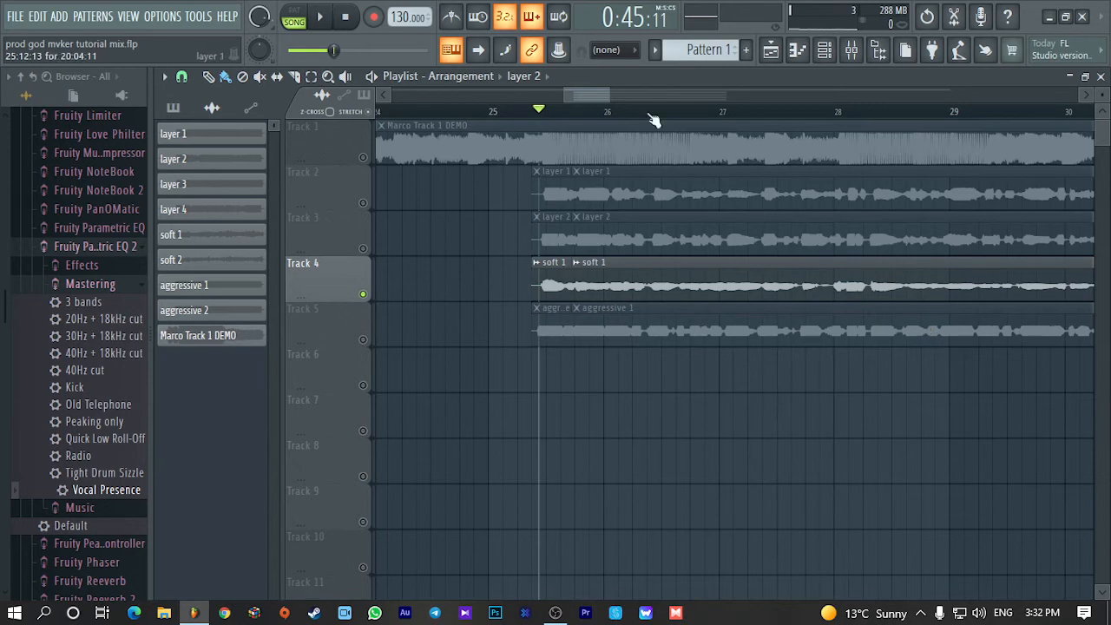
{"action": "left_click", "coordinate": [851, 49]}
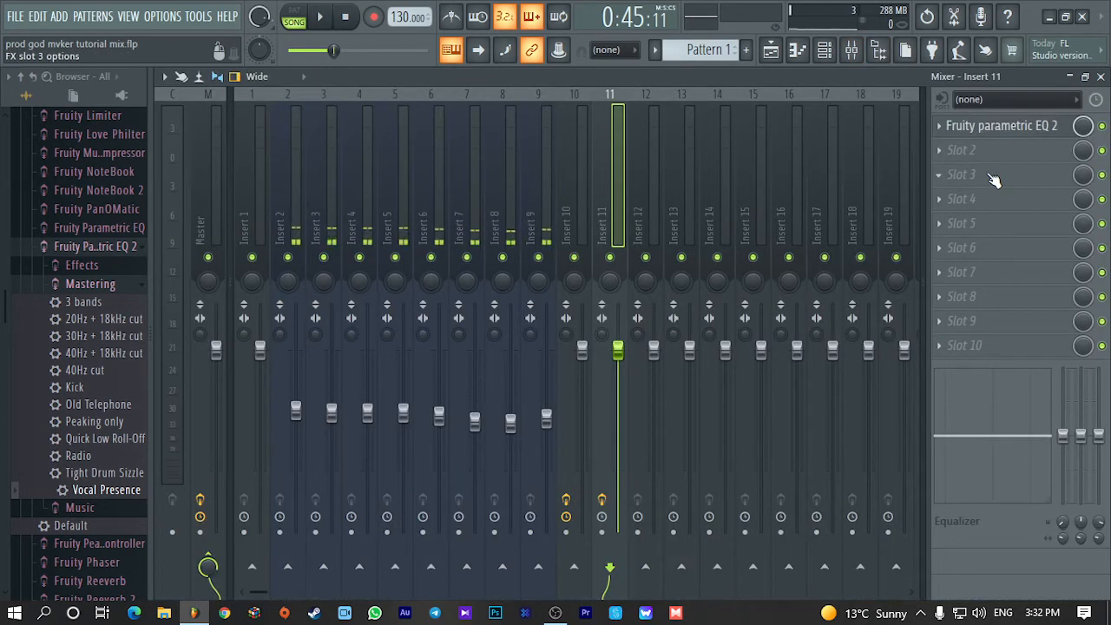
{"action": "left_click", "coordinate": [989, 130]}
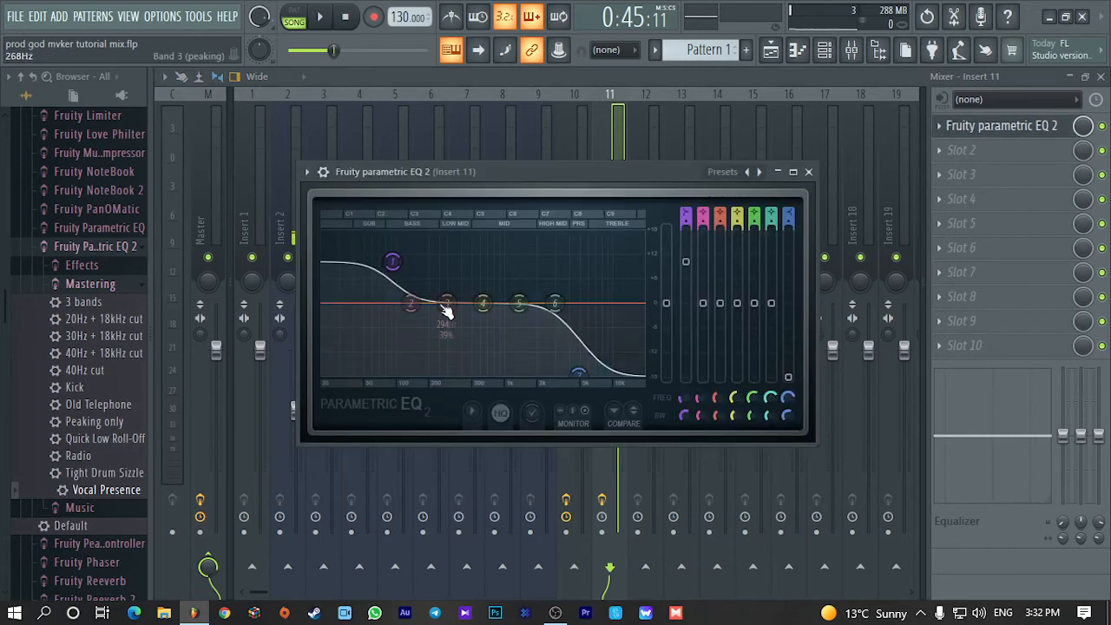
{"action": "left_click", "coordinate": [809, 171]}
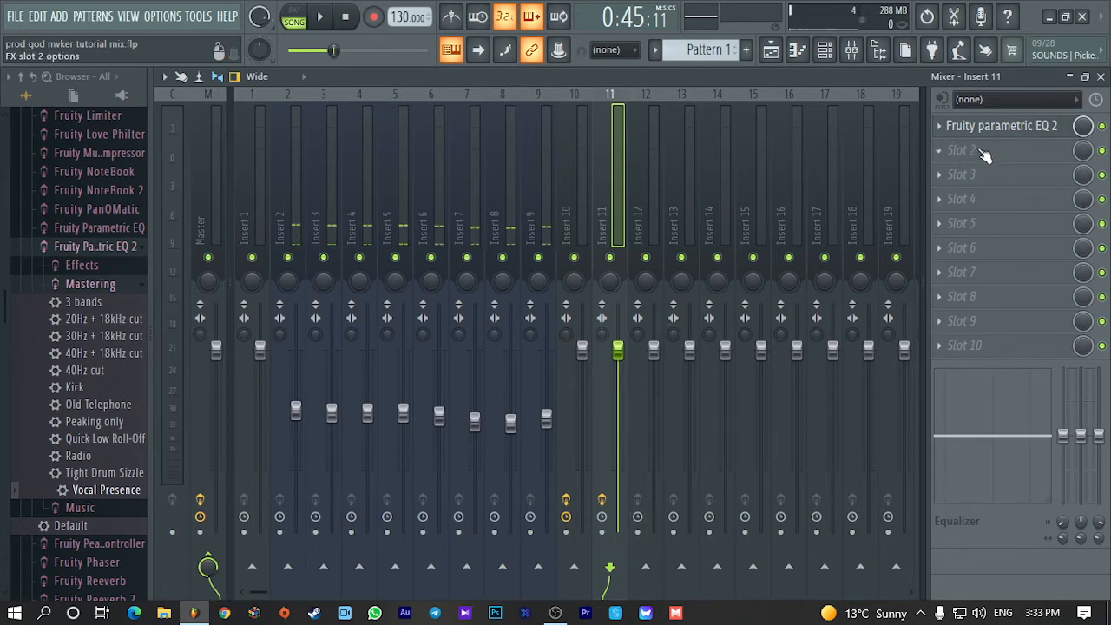
Load Fruity Blood Overdrive into slot 2 of Insert 11 and play soft 1 through it
{"action": "left_click", "coordinate": [983, 163]}
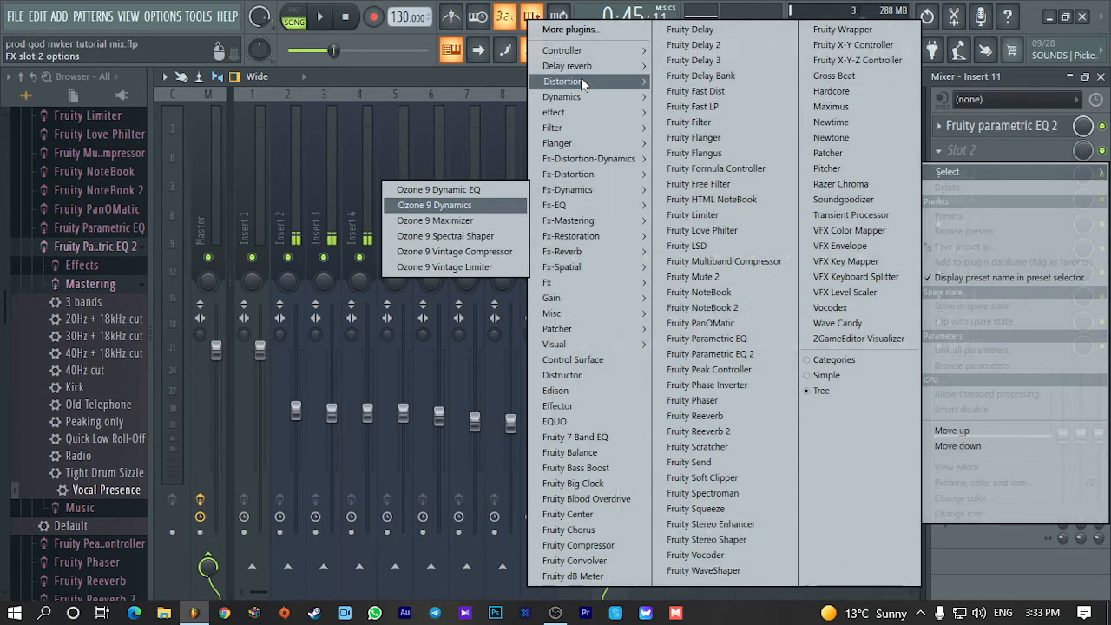
{"action": "mouse_move", "coordinate": [579, 81]}
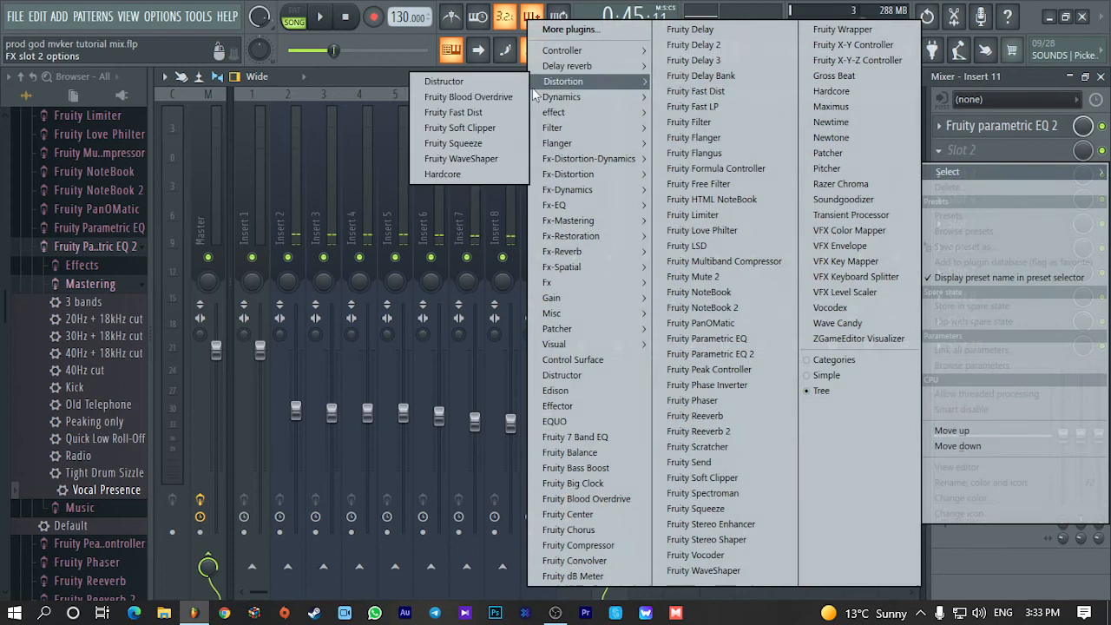
{"action": "left_click", "coordinate": [471, 97]}
{"action": "key", "text": "space"}
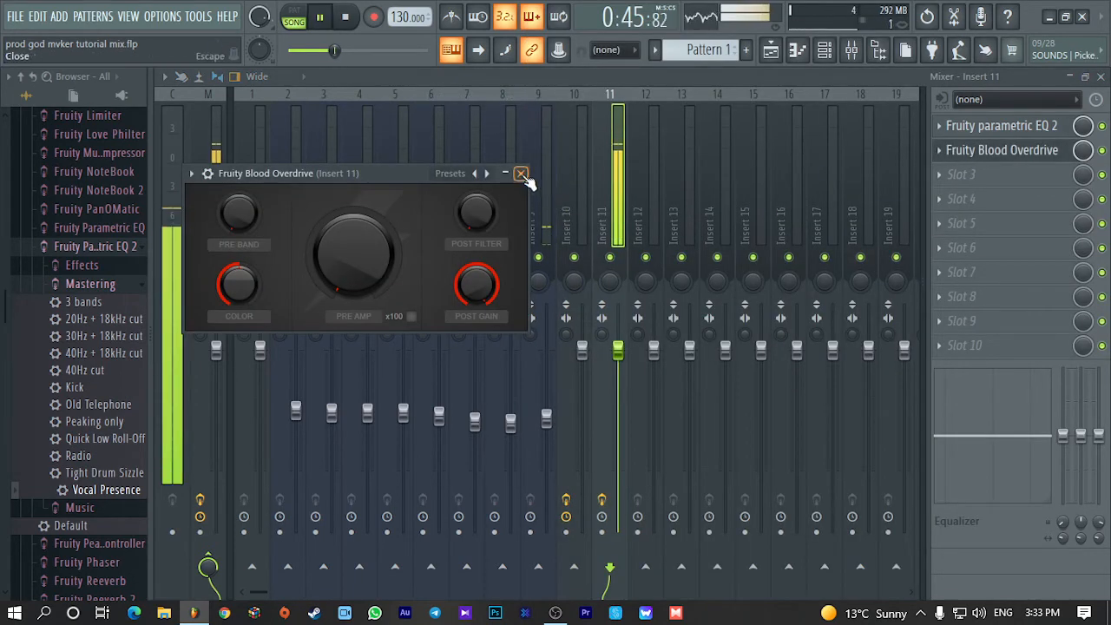
{"action": "left_click", "coordinate": [520, 173]}
{"action": "key", "text": "space"}
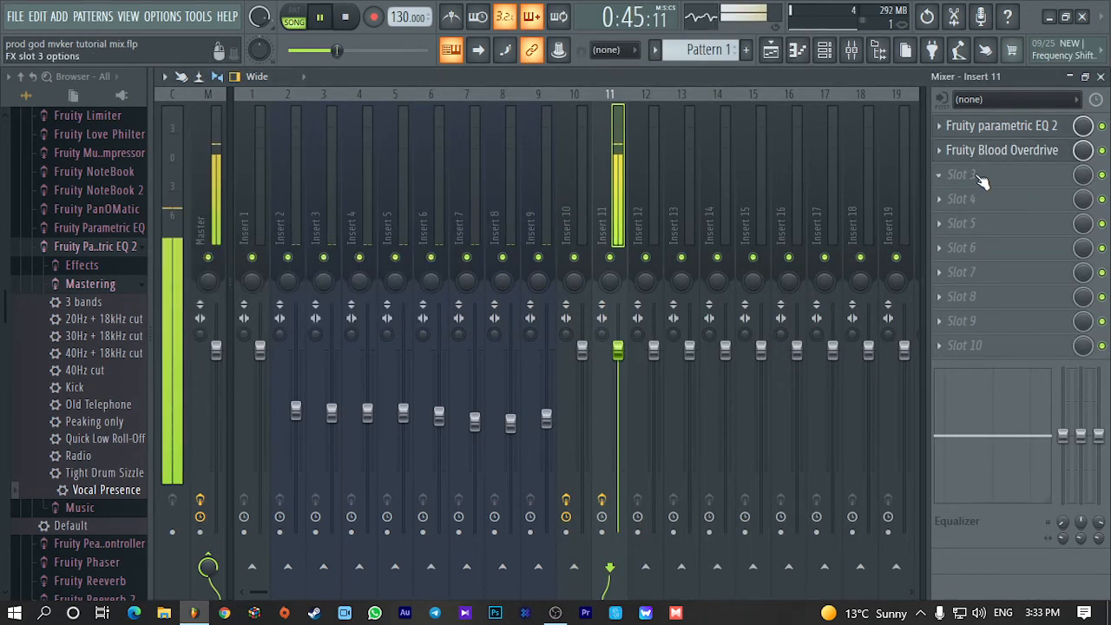
Try Ozone 9 Vintage Compressor in slot 3 of Insert 11
{"action": "left_click", "coordinate": [970, 177]}
{"action": "mouse_move", "coordinate": [607, 189]}
{"action": "left_click", "coordinate": [510, 252]}
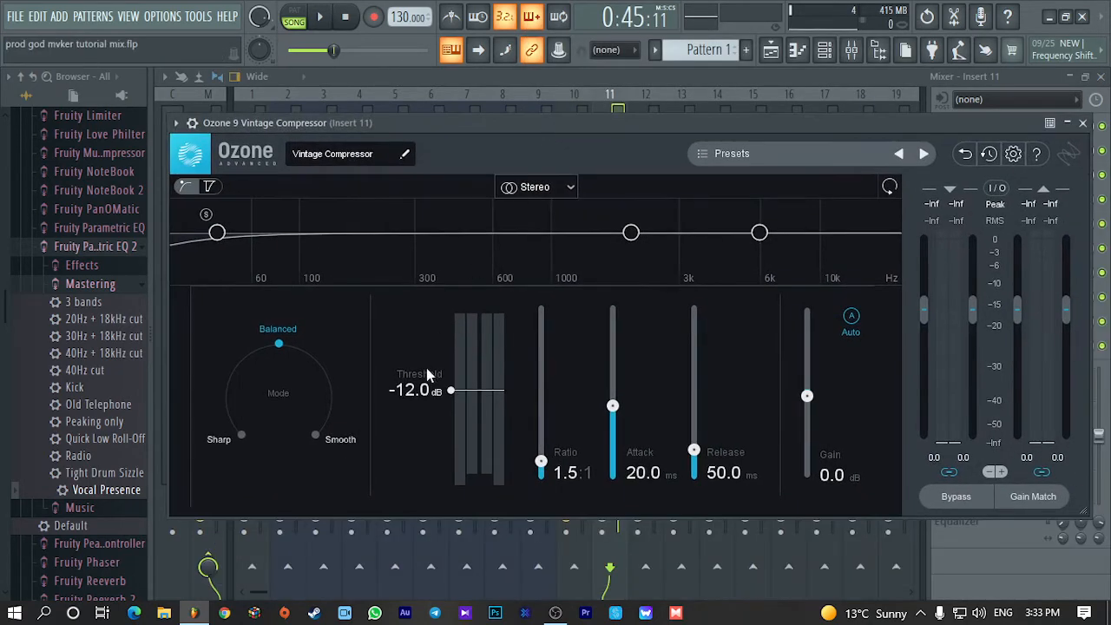
{"action": "left_click", "coordinate": [1083, 126]}
Replace the Ozone 9 Vintage Compressor in slot 3 with Fruity Compressor, using a 1.9 ms attack and 6 ms release
{"action": "left_click", "coordinate": [938, 177]}
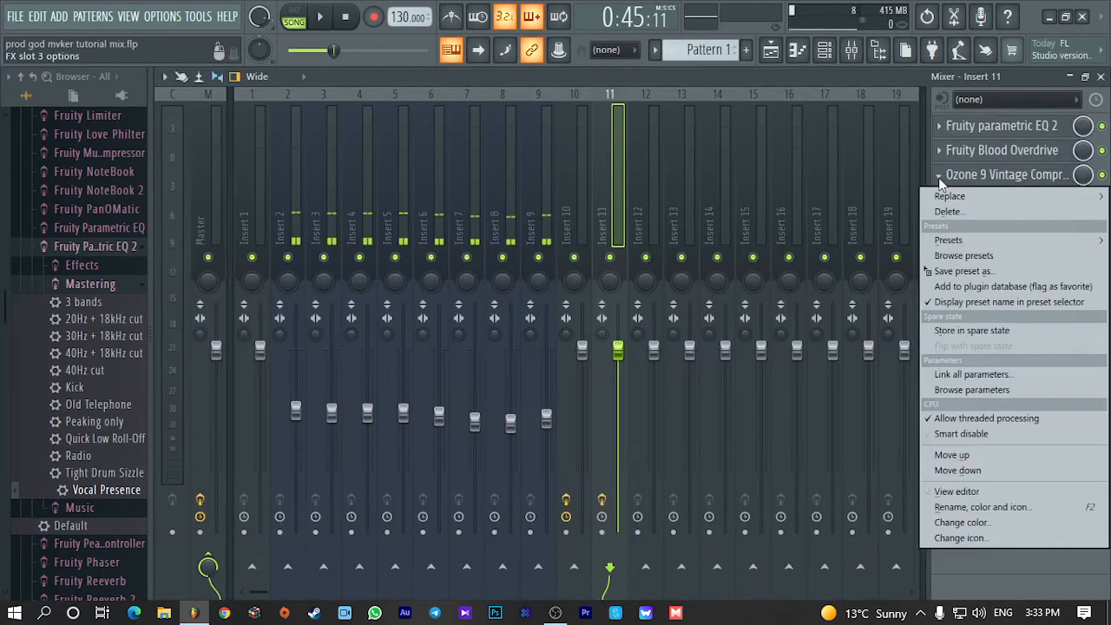
{"action": "mouse_move", "coordinate": [970, 202]}
{"action": "mouse_move", "coordinate": [564, 96]}
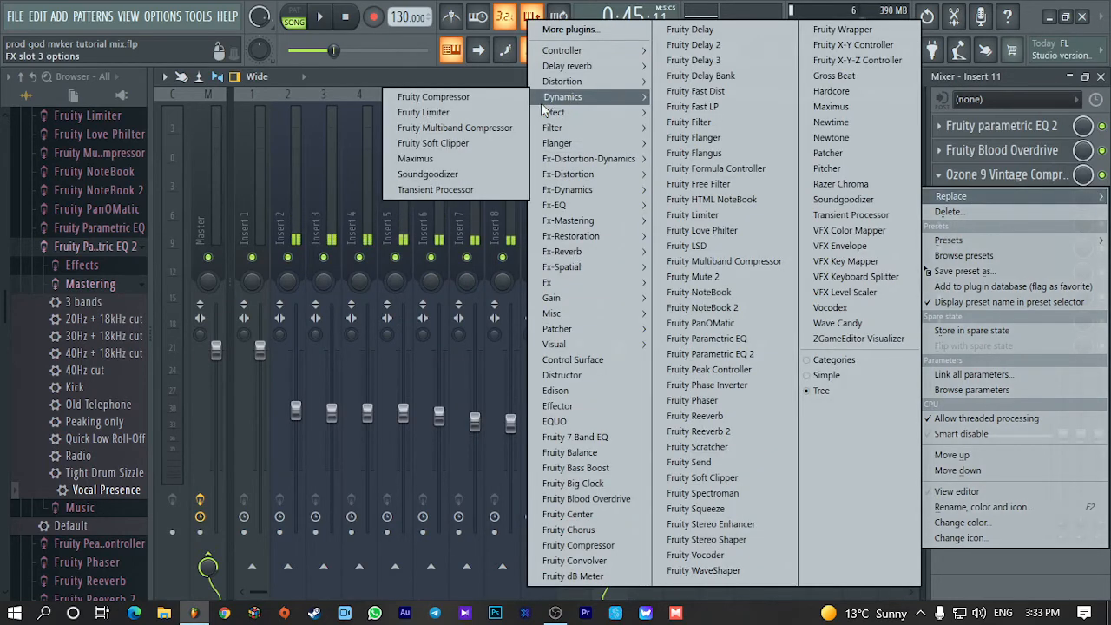
{"action": "left_click", "coordinate": [466, 98]}
{"action": "left_click_drag", "start_coordinate": [384, 123], "coordinate": [583, 290]}
{"action": "left_click_drag", "start_coordinate": [391, 382], "coordinate": [391, 417]}
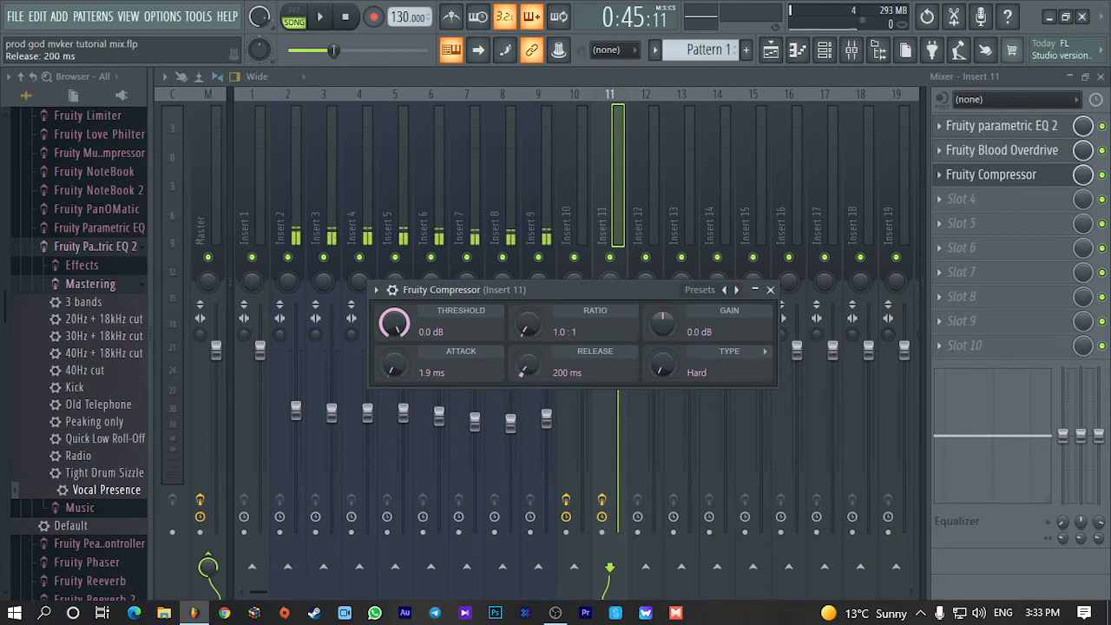
{"action": "left_click_drag", "start_coordinate": [521, 372], "coordinate": [521, 391]}
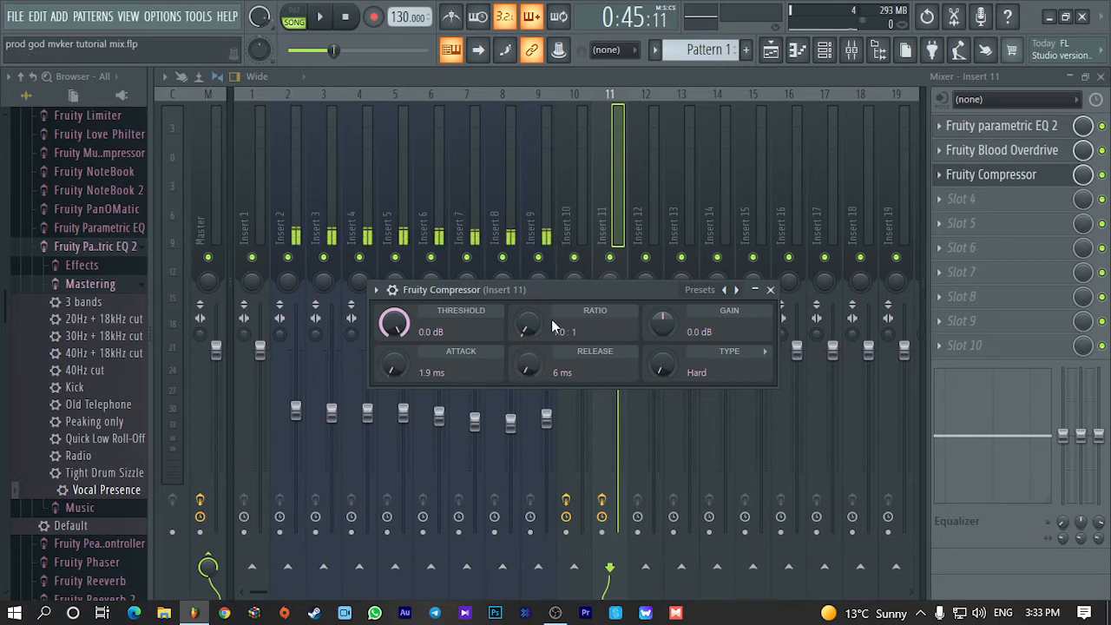
Try a compressor gain of -3.8 dB during playback, reset the gain to 0.0 dB and play again
{"action": "left_click_drag", "start_coordinate": [661, 323], "coordinate": [661, 327]}
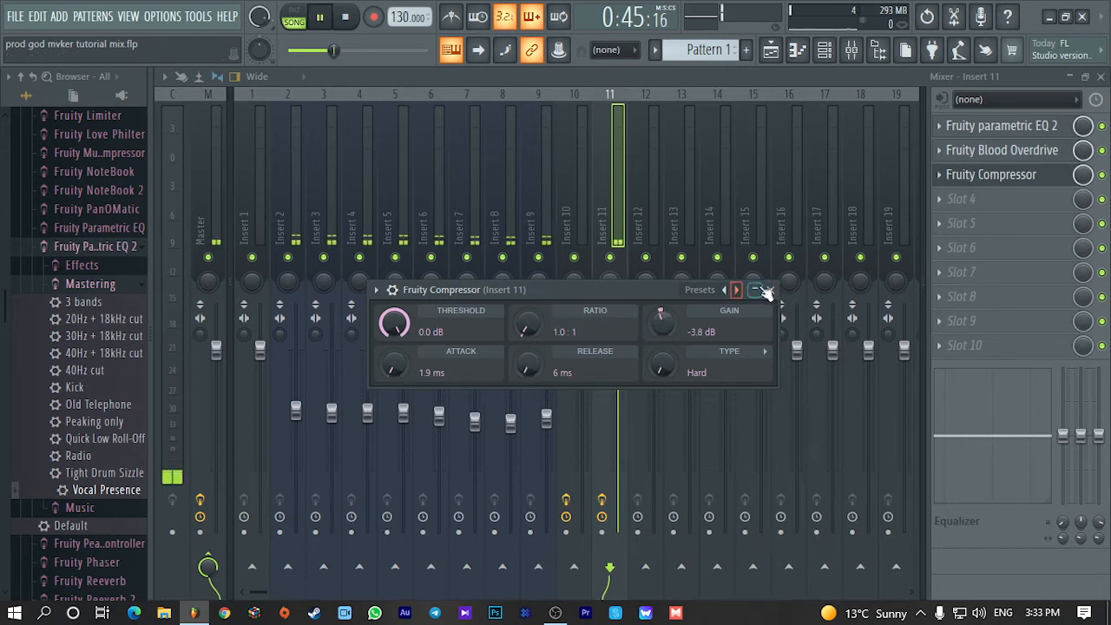
{"action": "key", "text": "space"}
{"action": "right_click", "coordinate": [663, 325]}
{"action": "left_click", "coordinate": [679, 334]}
{"action": "key", "text": "space"}
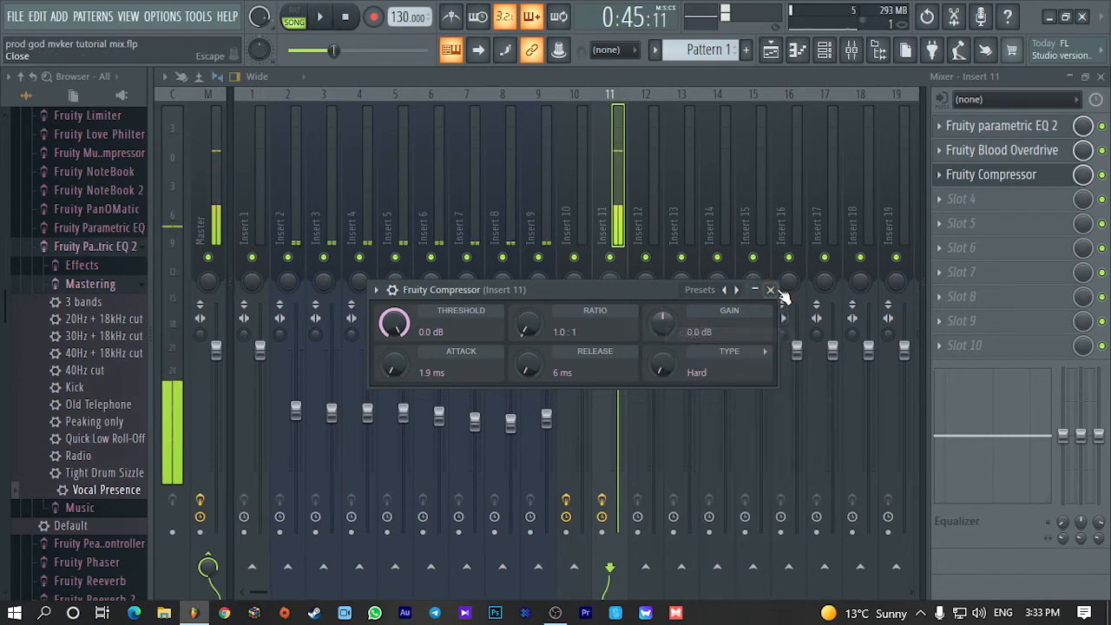
Close the compressor and mixer, unmute layers 1 and 2 on Tracks 2 and 3, and play them with soft 1
{"action": "left_click", "coordinate": [770, 290]}
{"action": "left_click", "coordinate": [1100, 76]}
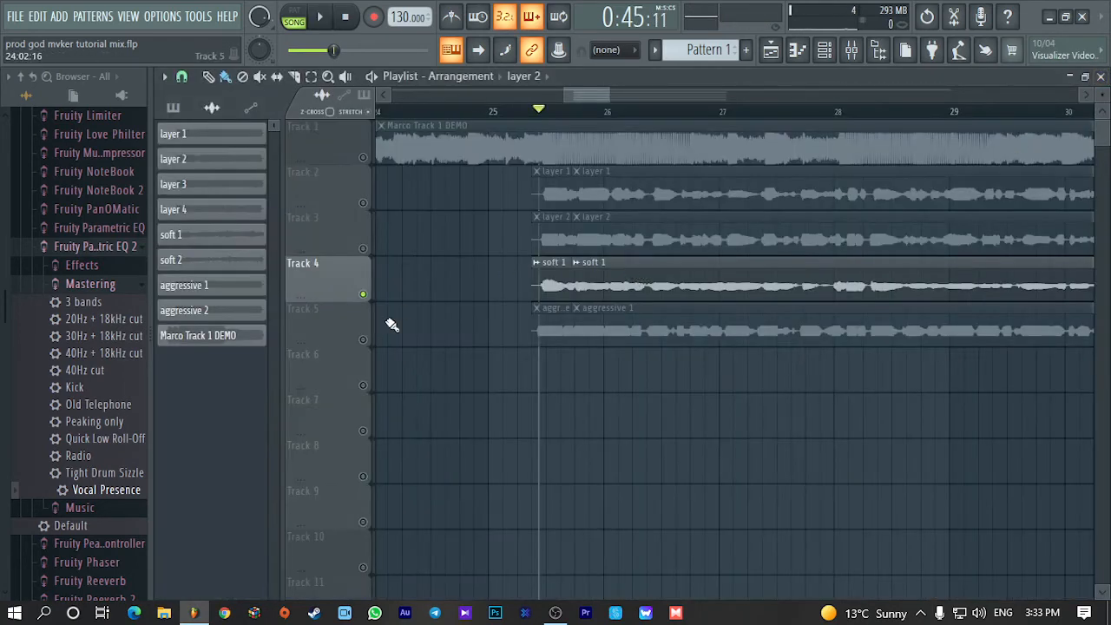
{"action": "left_click", "coordinate": [363, 249]}
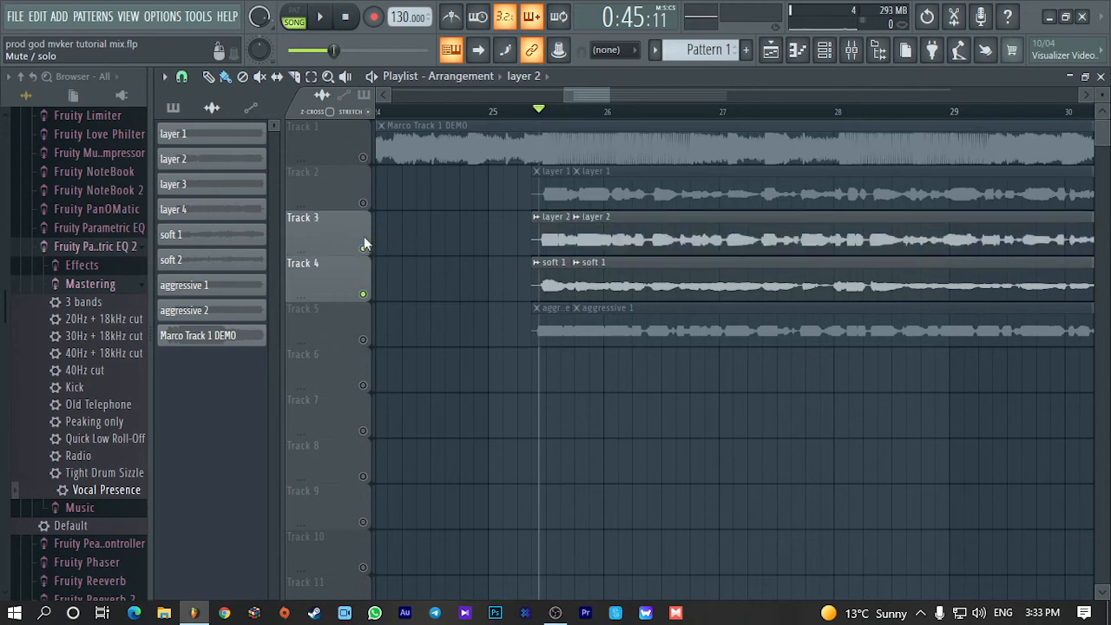
{"action": "left_click", "coordinate": [363, 203]}
{"action": "key", "text": "space"}
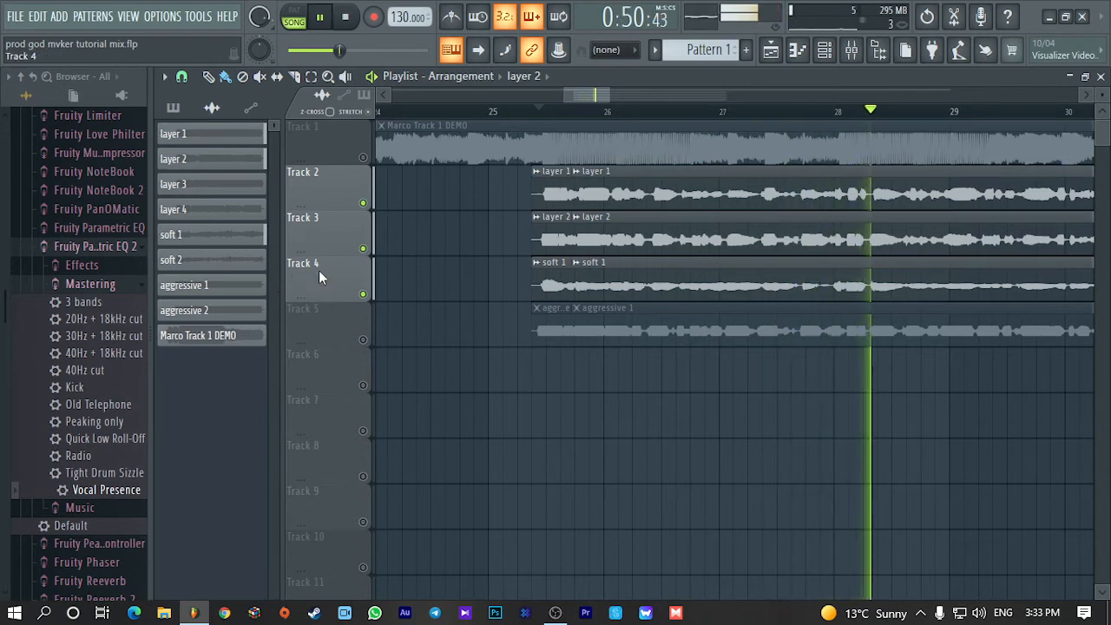
{"action": "key", "text": "space"}
Solo aggressive 1 on Track 5 and move the playhead to 0:45:00 at the start of the vocal clips
{"action": "right_click", "coordinate": [363, 339]}
{"action": "left_click", "coordinate": [345, 17]}
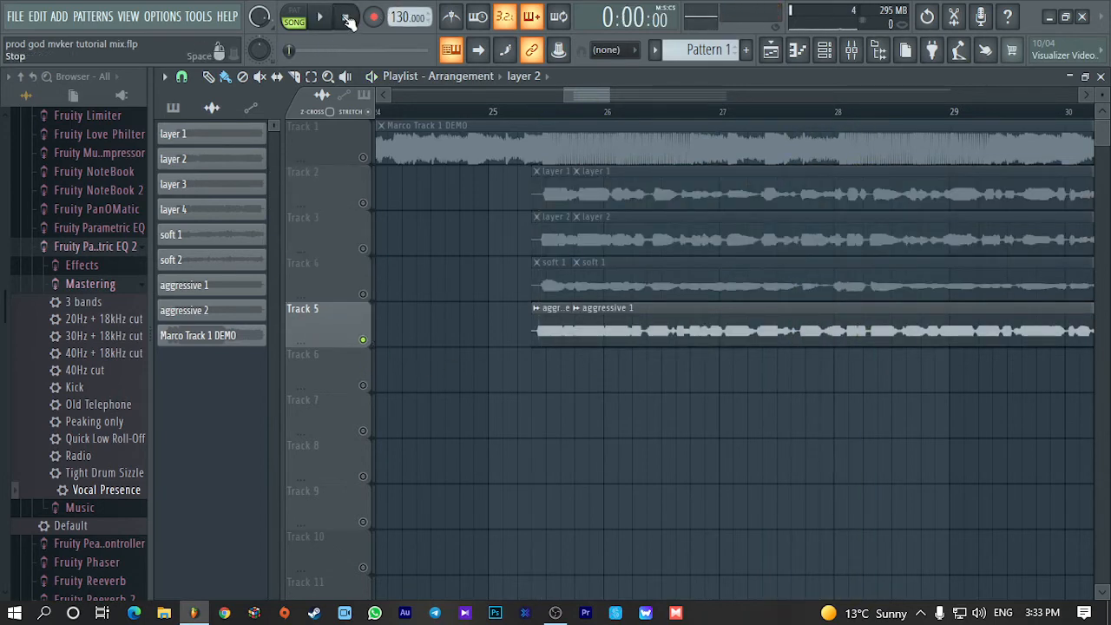
{"action": "left_click", "coordinate": [531, 111]}
{"action": "scroll", "coordinate": [579, 415], "scroll_direction": "up", "scroll_amount": 4, "text": "ctrl"}
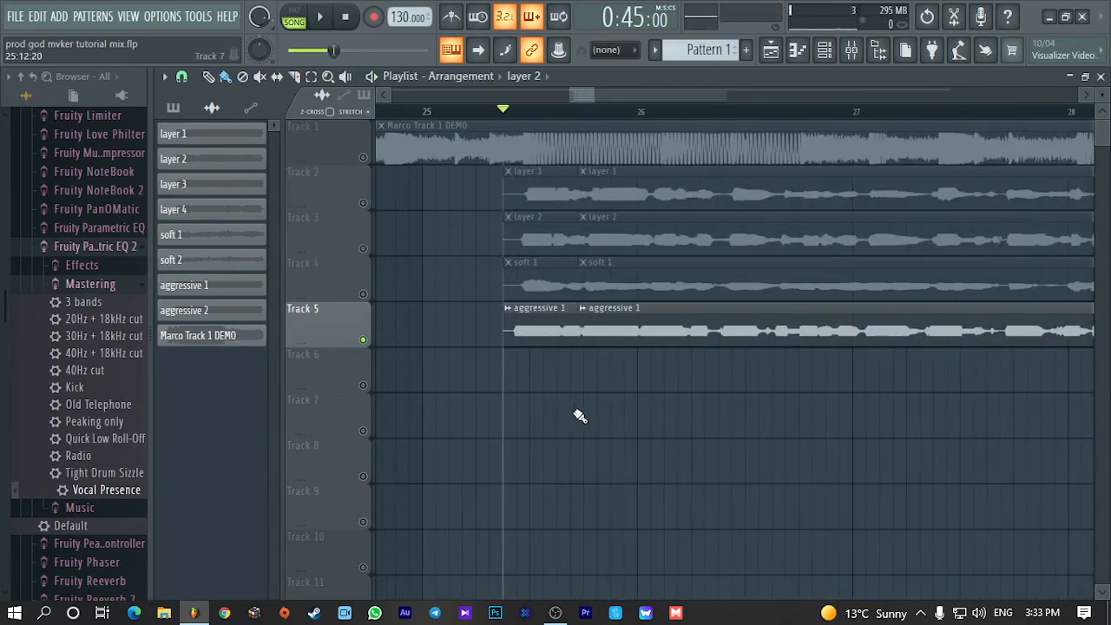
Select Insert 12 in the mixer and play aggressive 1 to check which insert receives its signal
{"action": "left_click", "coordinate": [853, 49]}
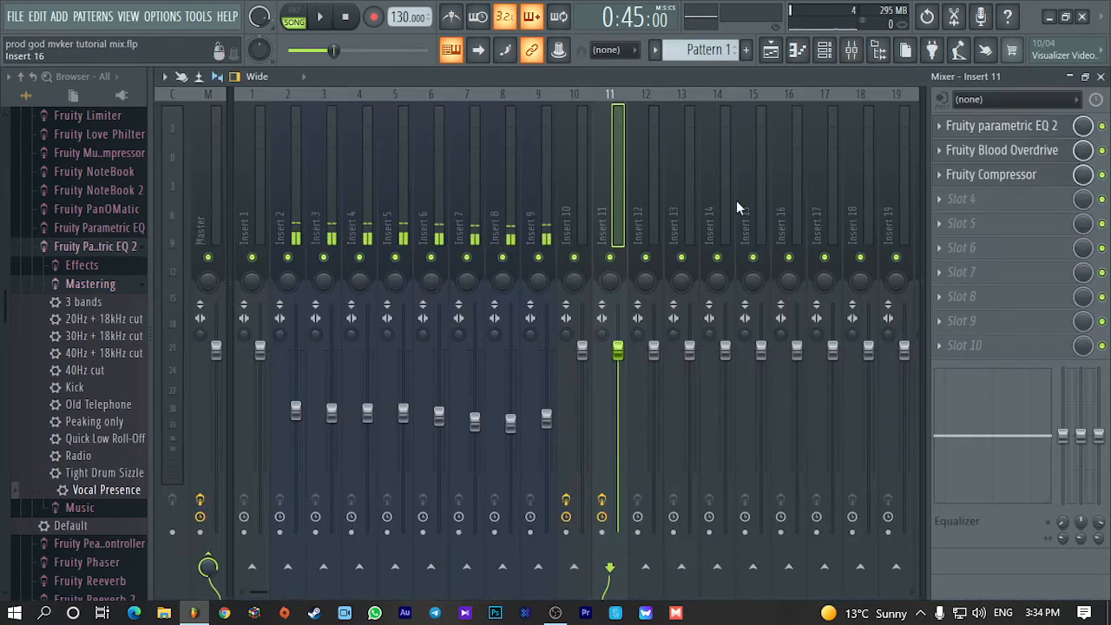
{"action": "left_click", "coordinate": [656, 181]}
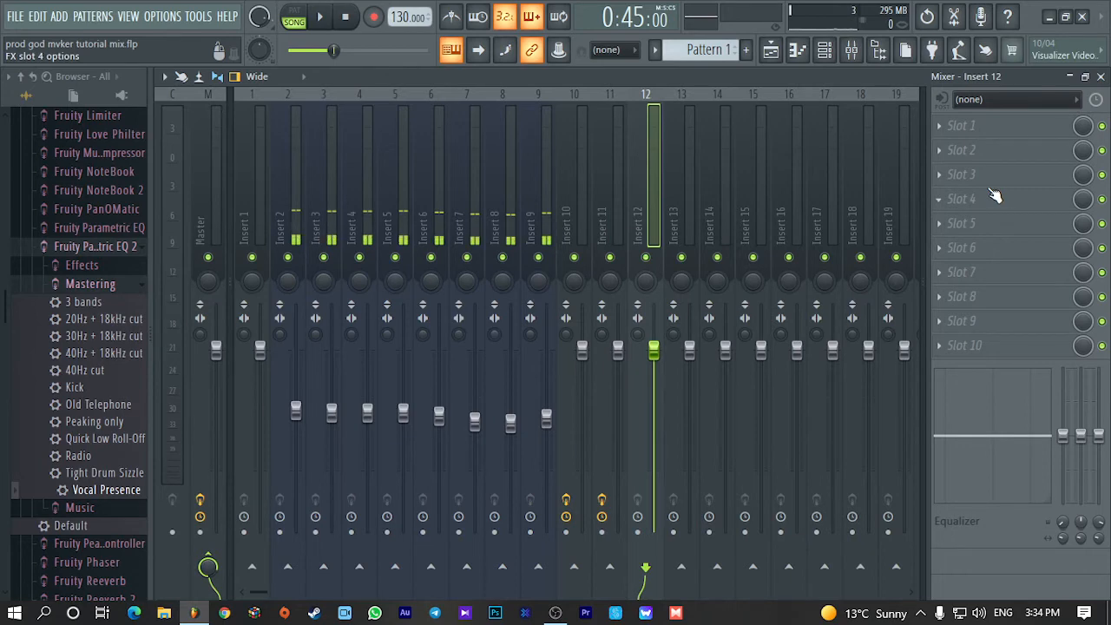
{"action": "left_click", "coordinate": [1100, 77]}
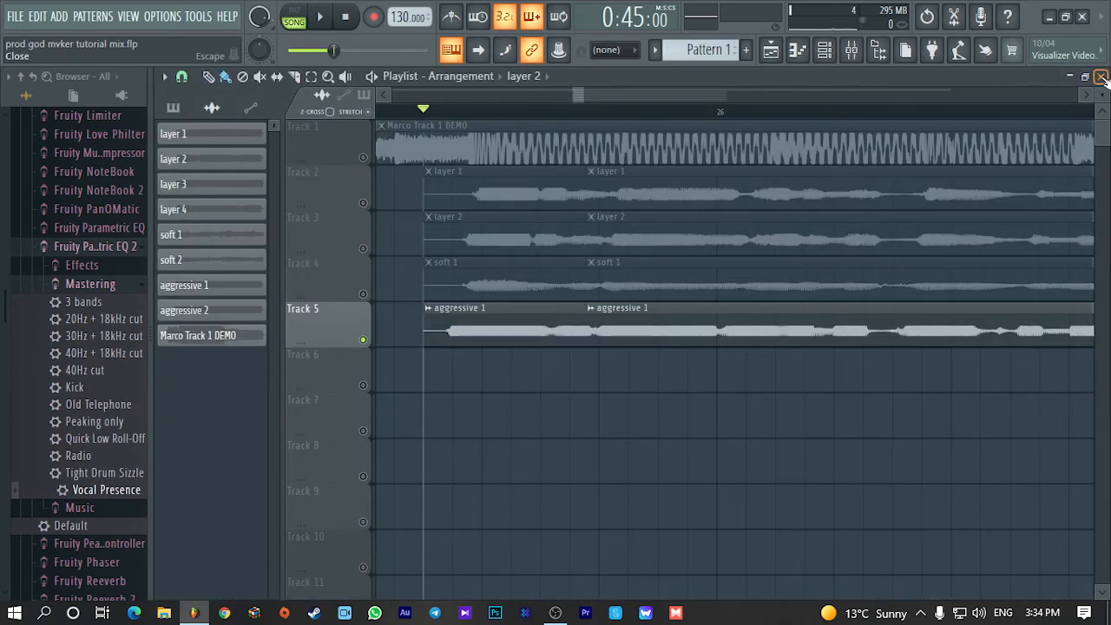
{"action": "left_click", "coordinate": [851, 49]}
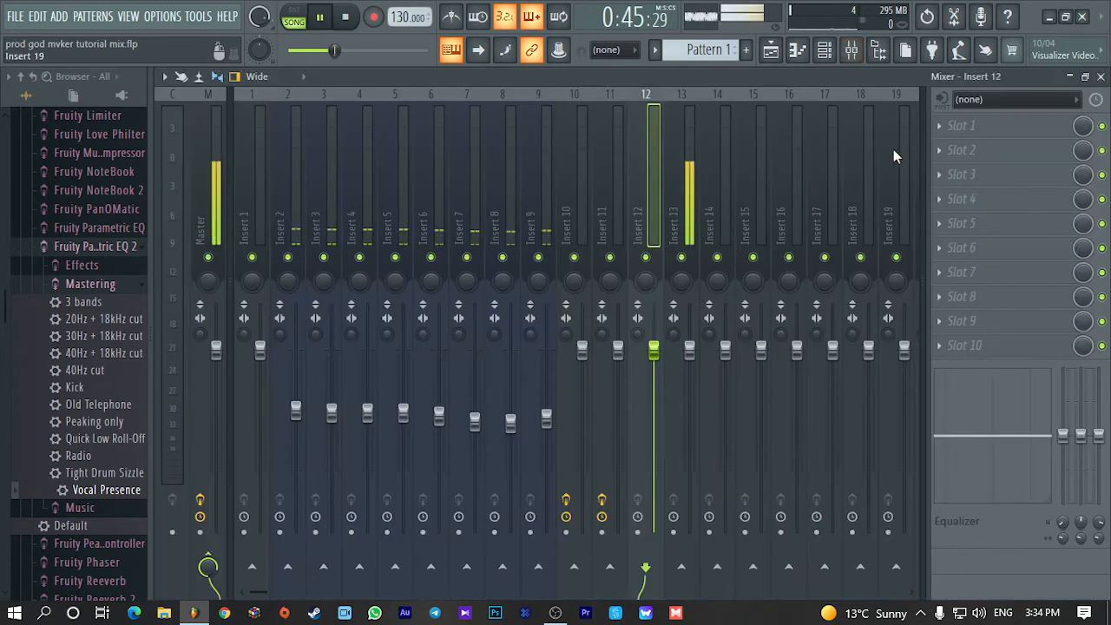
{"action": "key", "text": "Escape"}
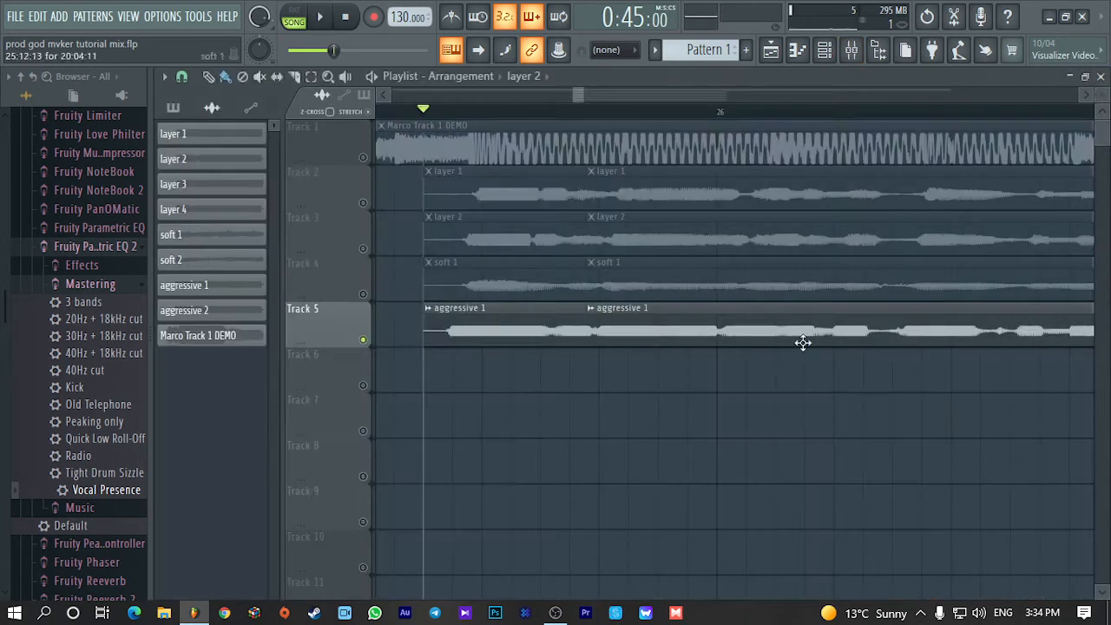
Route aggressive 1 to Insert 12 in its channel settings and play it with the mixer open to check the routing
{"action": "double_click", "coordinate": [694, 332]}
{"action": "left_click_drag", "start_coordinate": [699, 267], "coordinate": [700, 275]}
{"action": "left_click", "coordinate": [712, 241]}
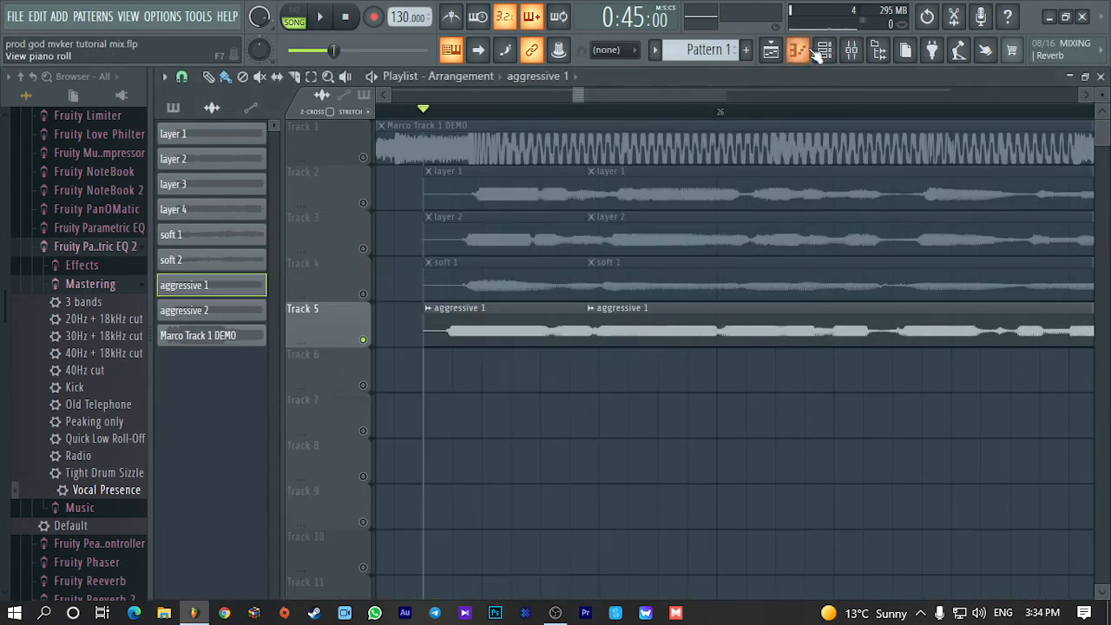
{"action": "left_click", "coordinate": [851, 49]}
{"action": "key", "text": "space"}
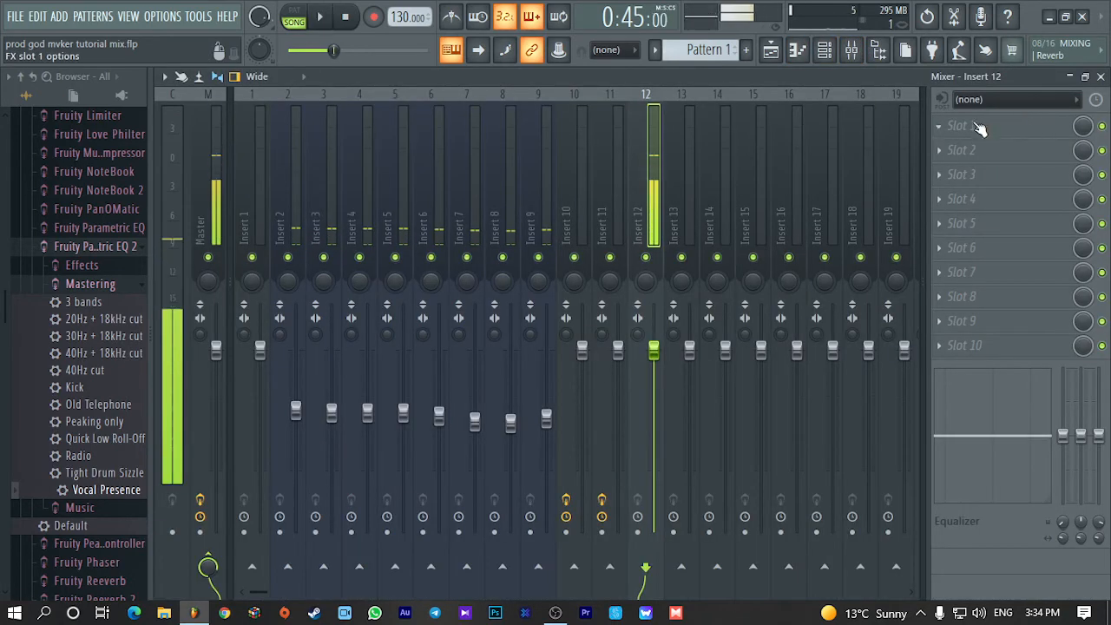
Stop playback and load Fruity Parametric EQ 2 into the first effect slot of Insert 12
{"action": "key", "text": "space"}
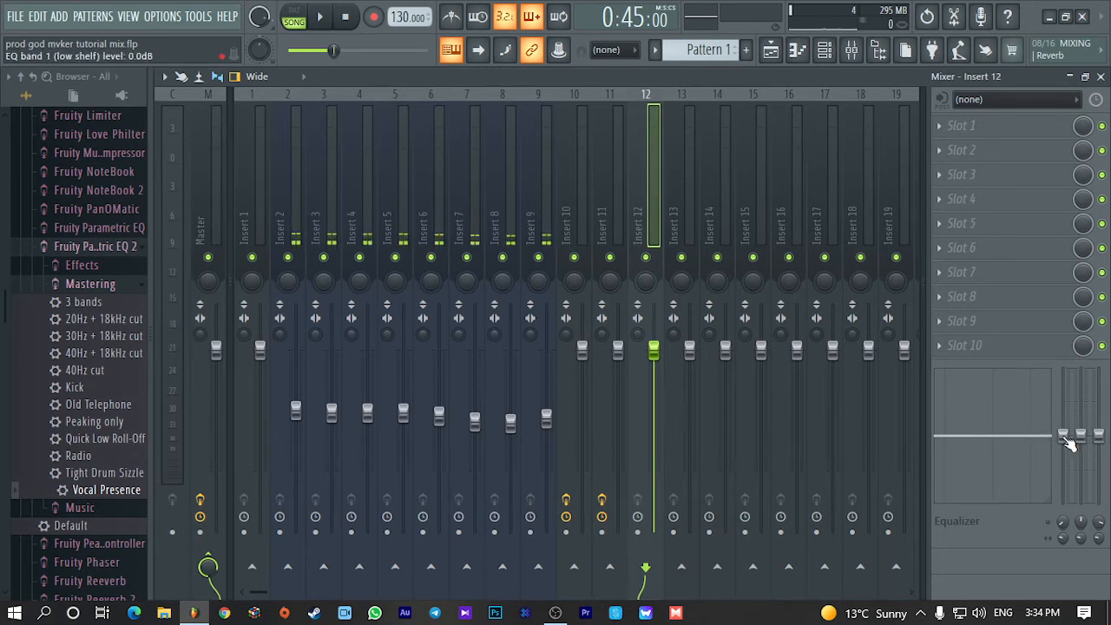
{"action": "left_click", "coordinate": [958, 126]}
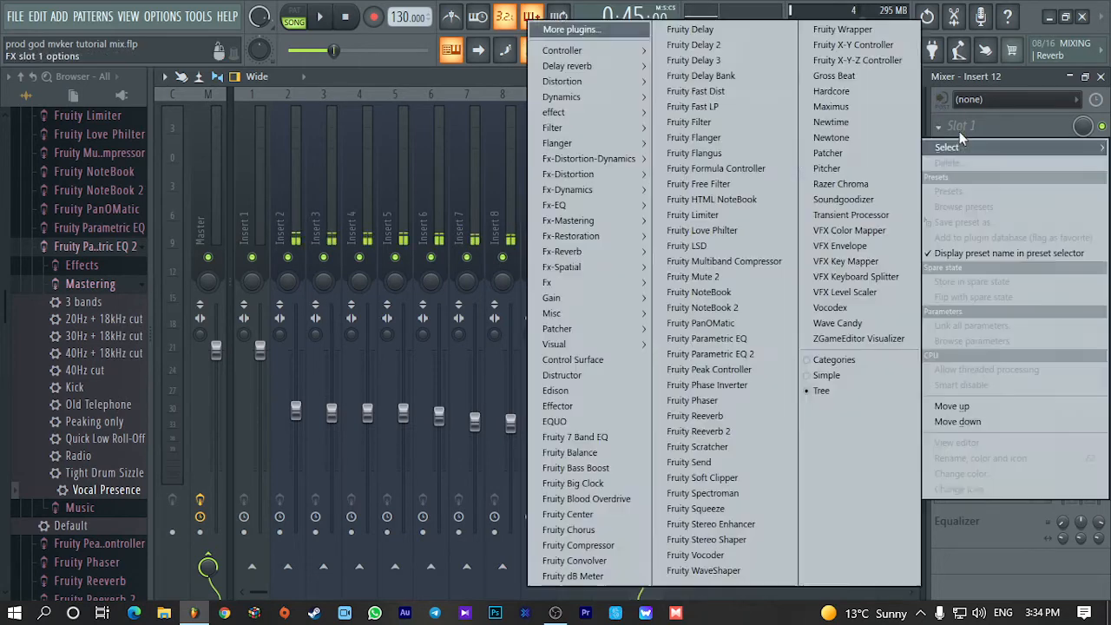
{"action": "mouse_move", "coordinate": [602, 196]}
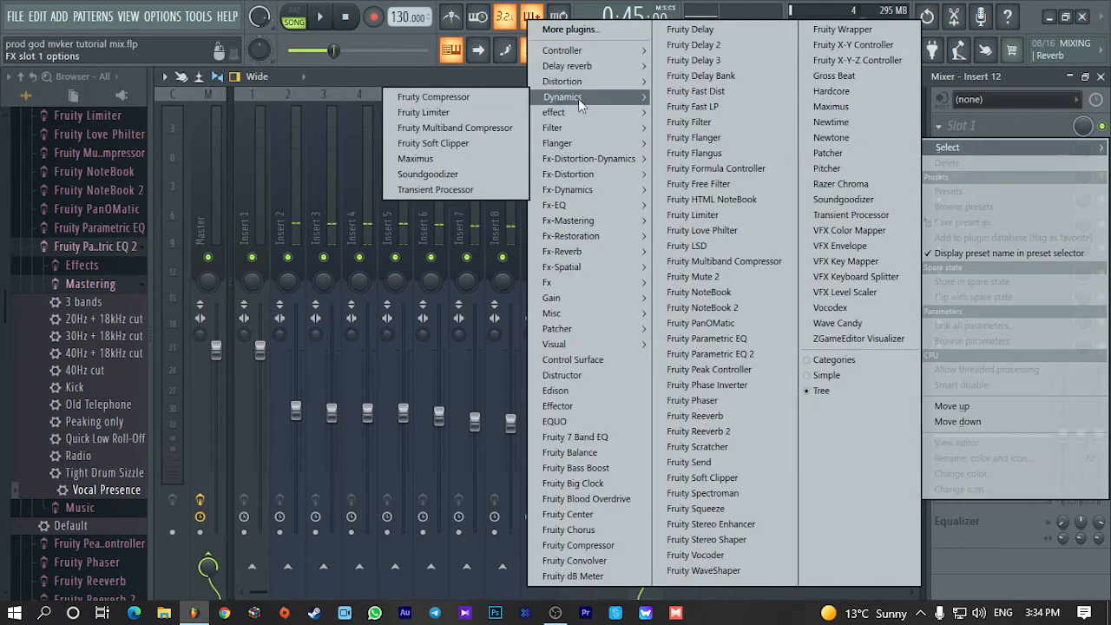
{"action": "mouse_move", "coordinate": [578, 128]}
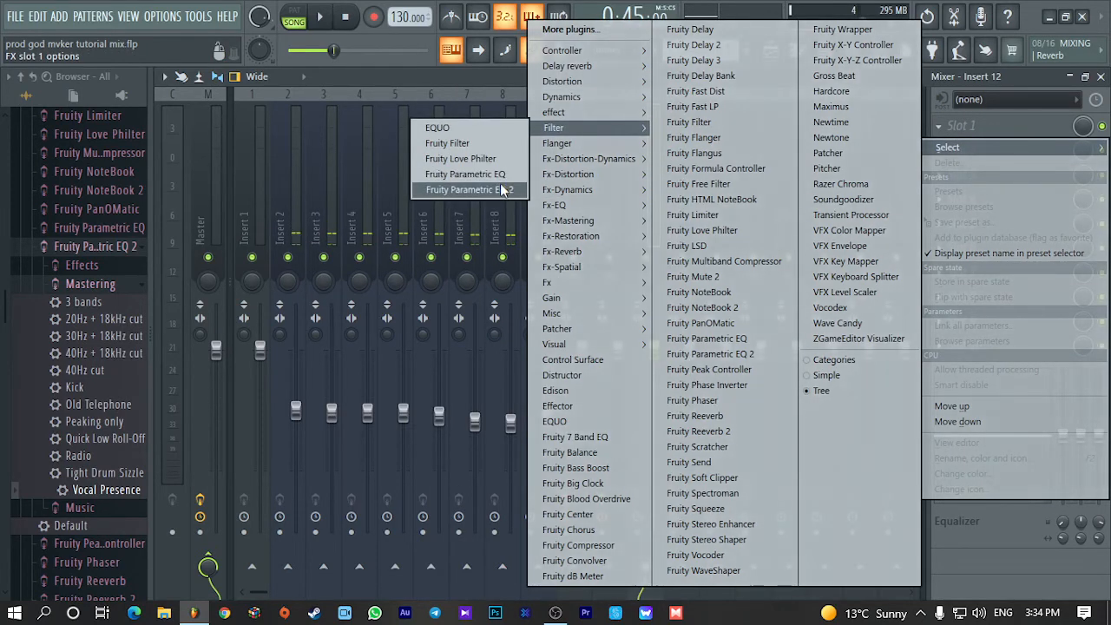
{"action": "left_click", "coordinate": [473, 189]}
{"action": "left_click_drag", "start_coordinate": [545, 196], "coordinate": [650, 162]}
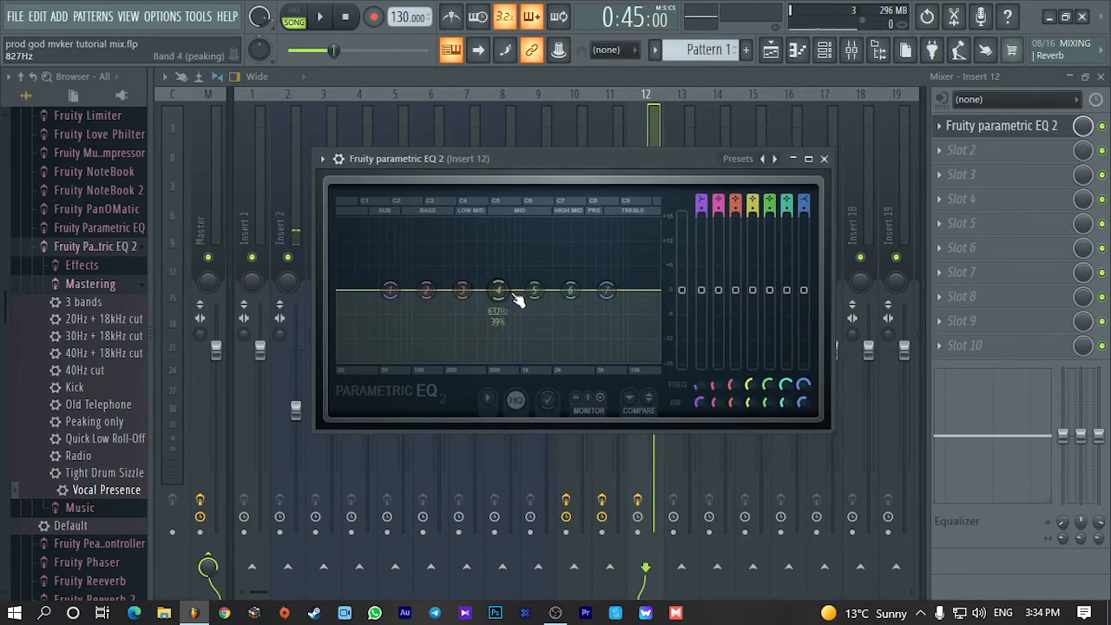
Apply the Vocal Presence preset to Insert 12's equalizer while playing aggressive 1, and close the equalizer window
{"action": "key", "text": "space"}
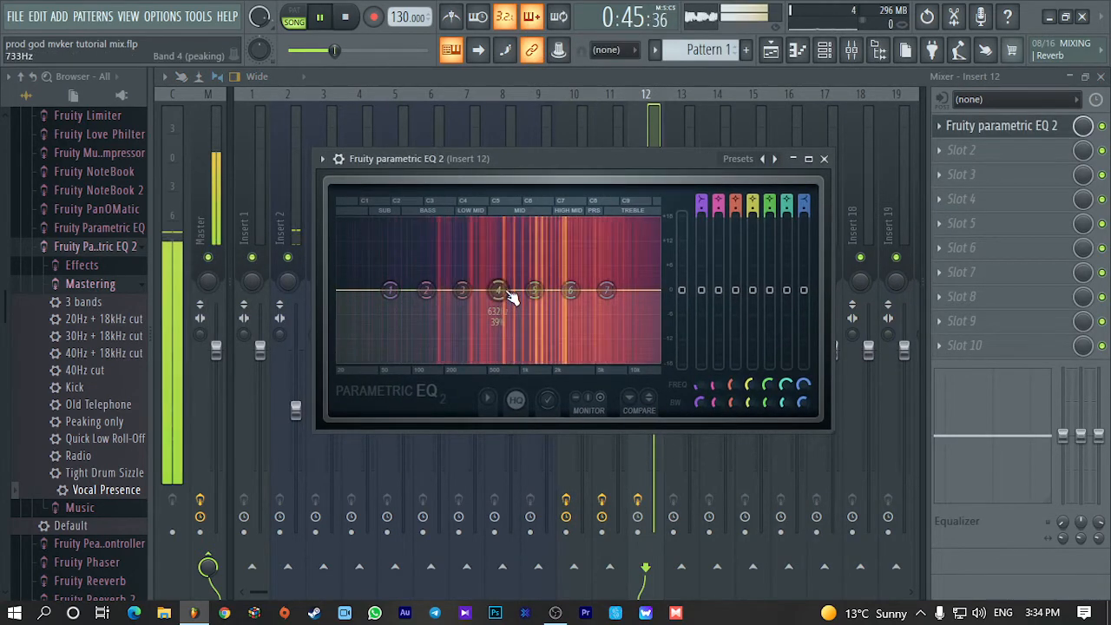
{"action": "left_click", "coordinate": [774, 158]}
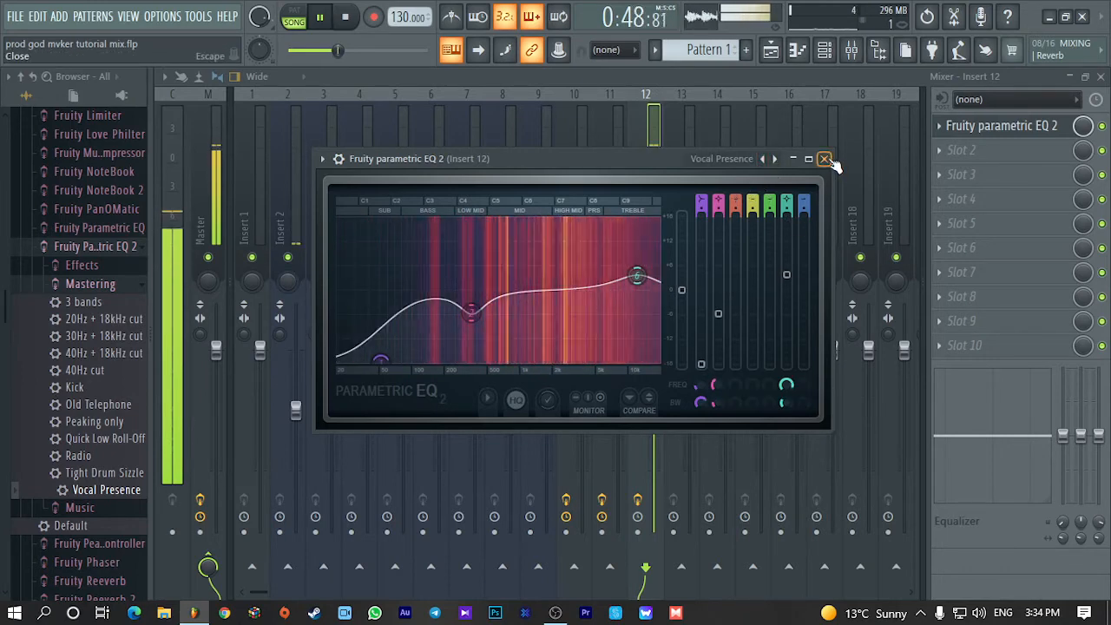
{"action": "key", "text": "space"}
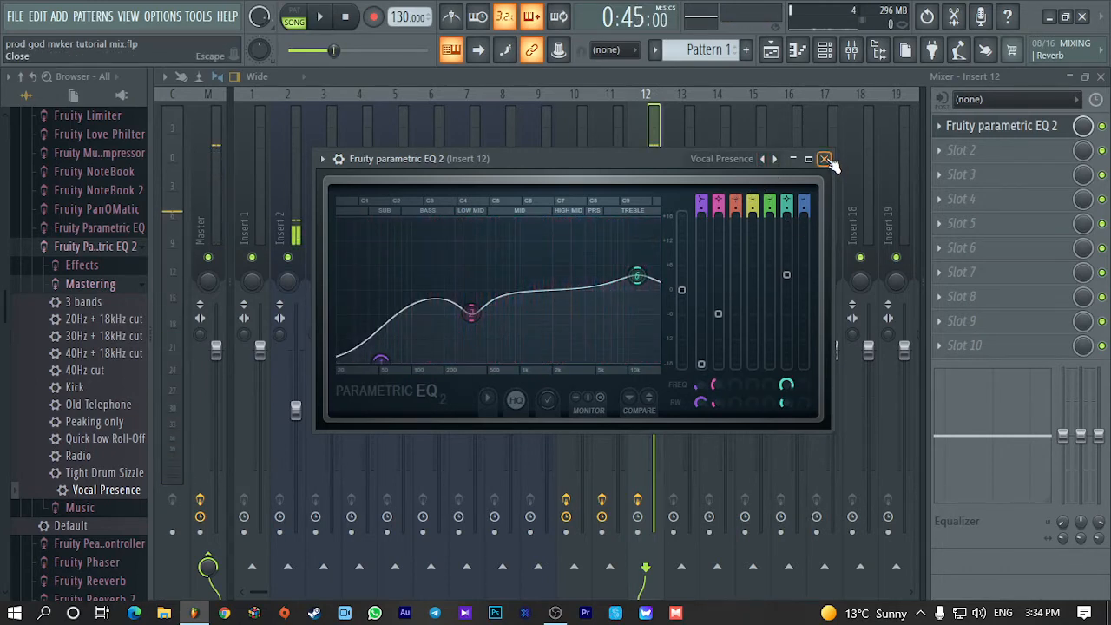
{"action": "left_click", "coordinate": [825, 159]}
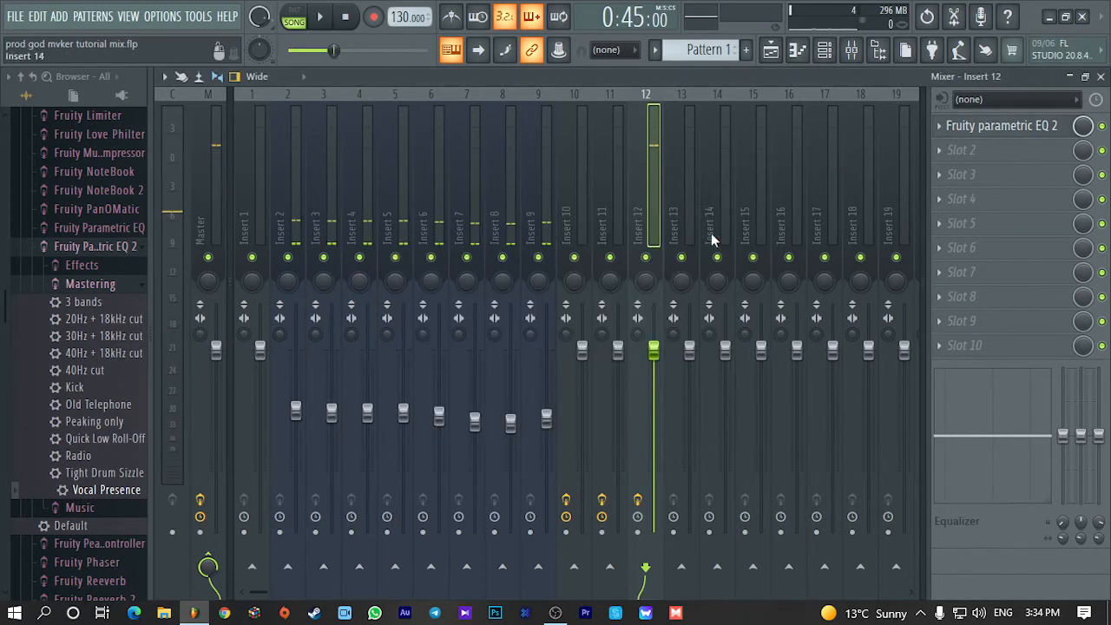
{"action": "left_click", "coordinate": [987, 128]}
{"action": "left_click", "coordinate": [823, 160]}
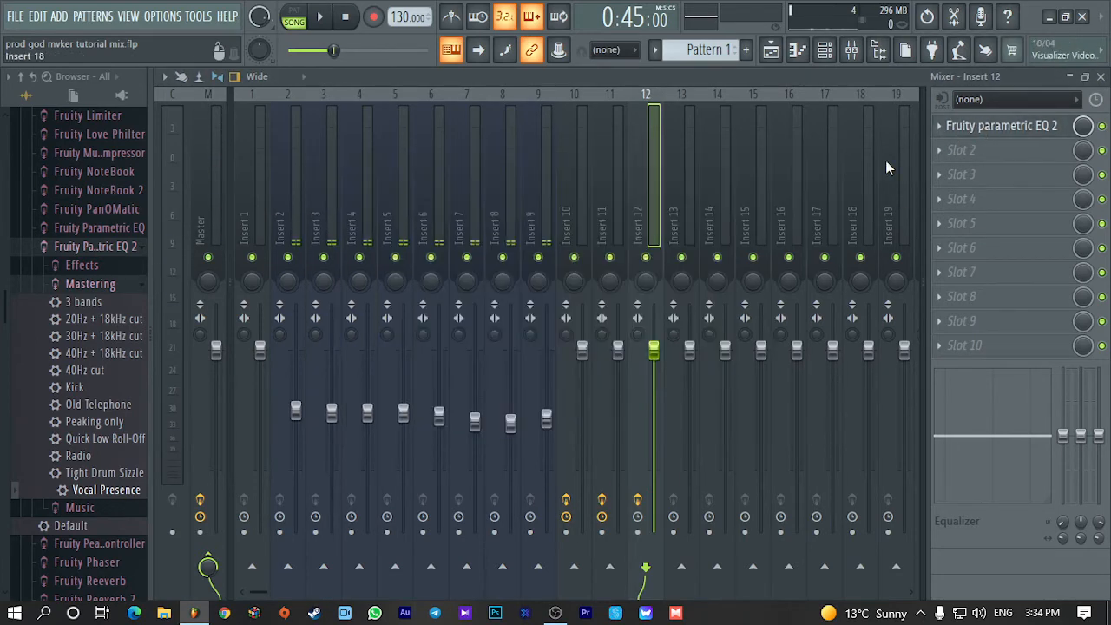
Add a Fruity Compressor to Insert 12's second slot with 0.9 ms attack and 13 ms release, and close the mixer
{"action": "left_click", "coordinate": [954, 150]}
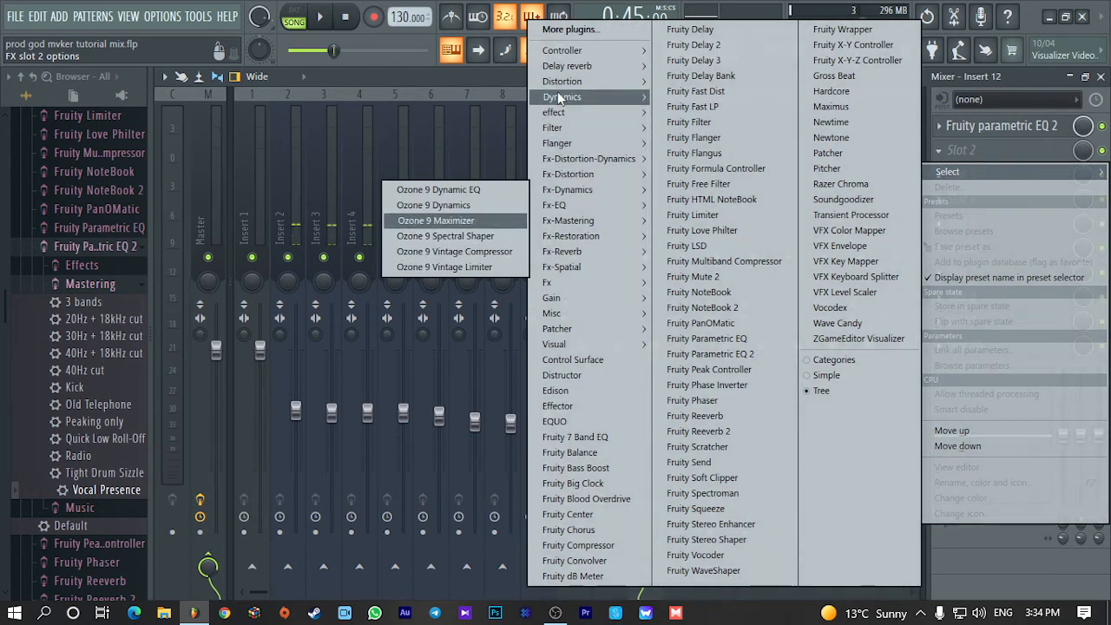
{"action": "mouse_move", "coordinate": [557, 91]}
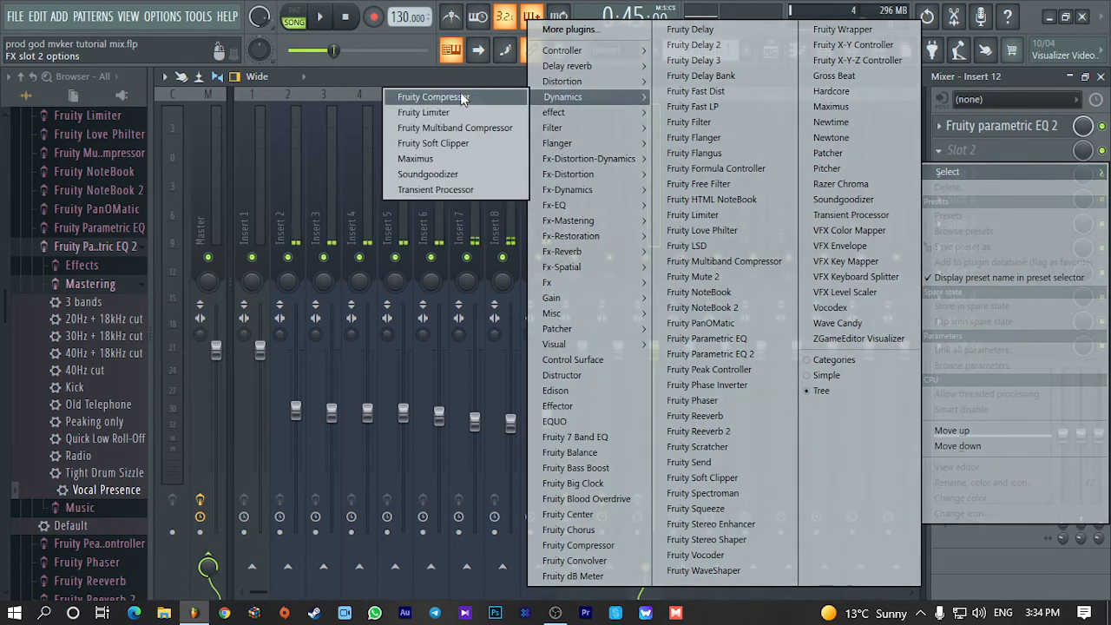
{"action": "left_click", "coordinate": [460, 95]}
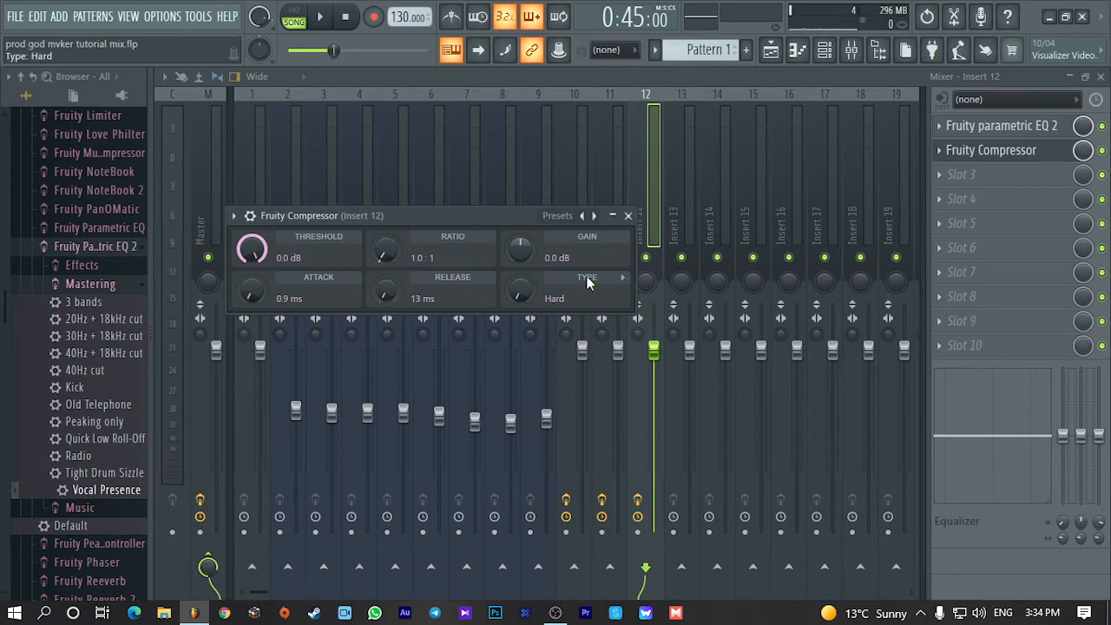
{"action": "left_click", "coordinate": [627, 216]}
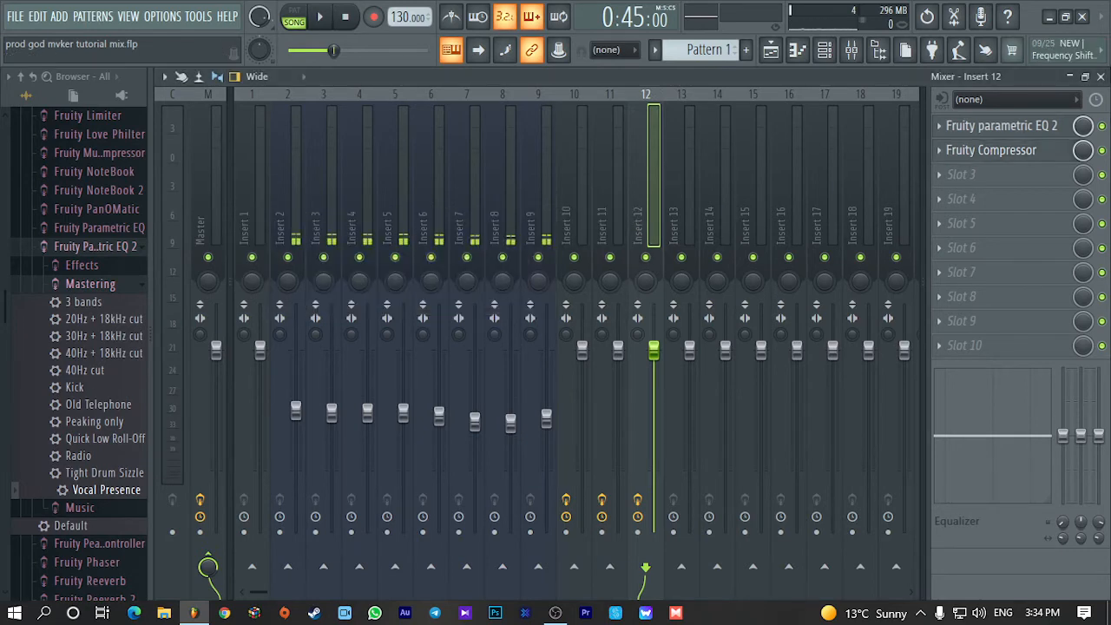
{"action": "left_click", "coordinate": [1100, 77]}
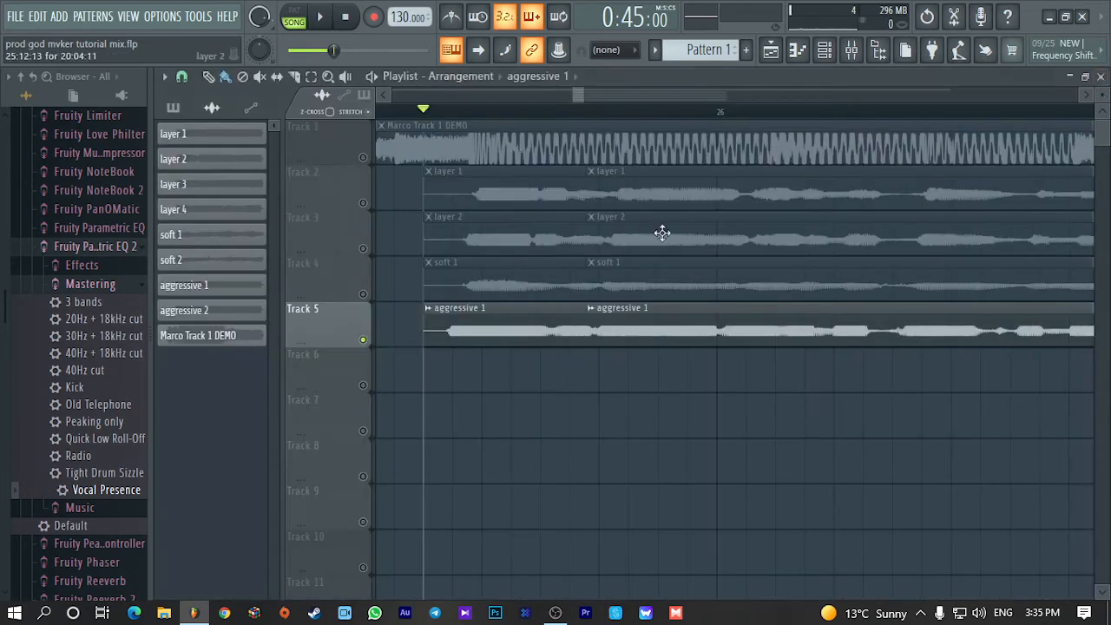
Unsolo Track 5 and play all vocal clips with the demo track from just before the vocals start
{"action": "scroll", "coordinate": [436, 399], "scroll_direction": "down", "scroll_amount": 4}
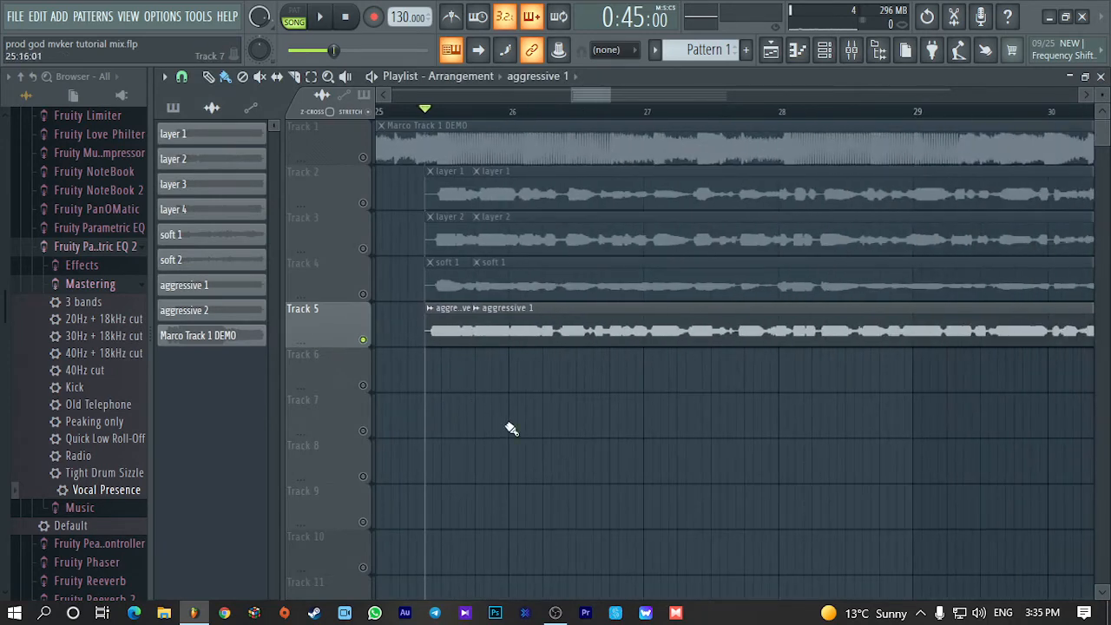
{"action": "right_click", "coordinate": [363, 340]}
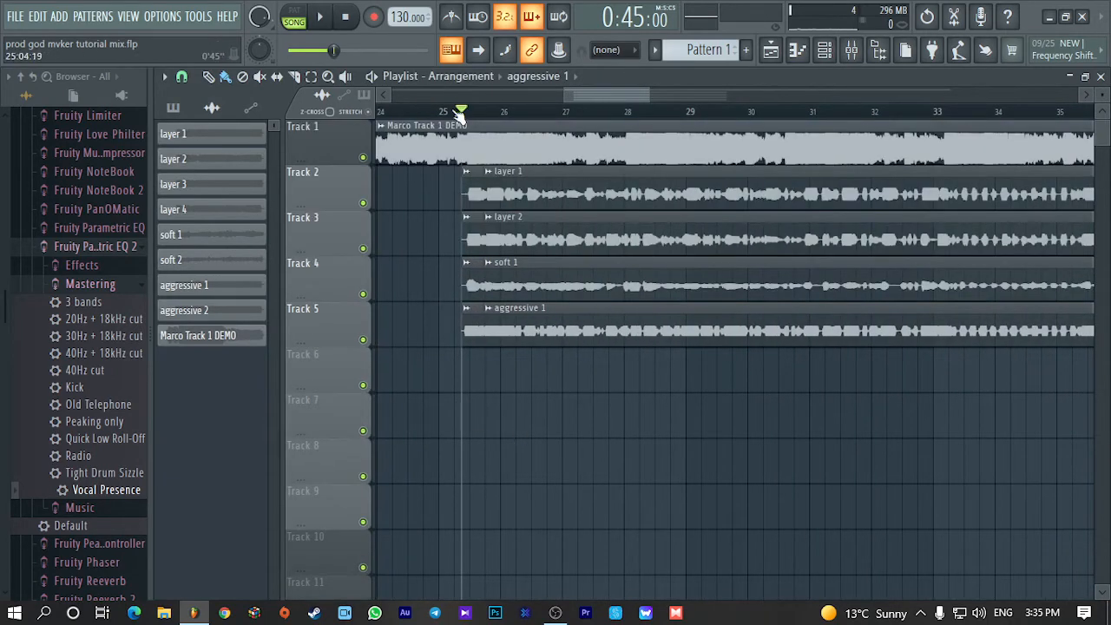
{"action": "left_click_drag", "start_coordinate": [461, 115], "coordinate": [413, 113]}
{"action": "key", "text": "space"}
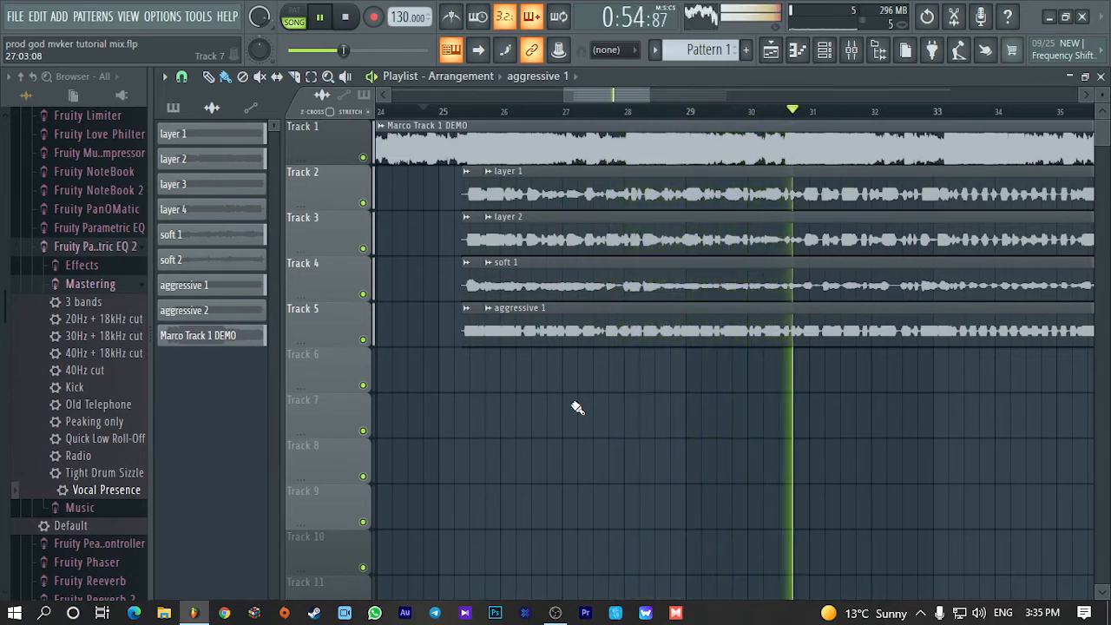
{"action": "scroll", "coordinate": [607, 494], "scroll_direction": "down", "scroll_amount": 3}
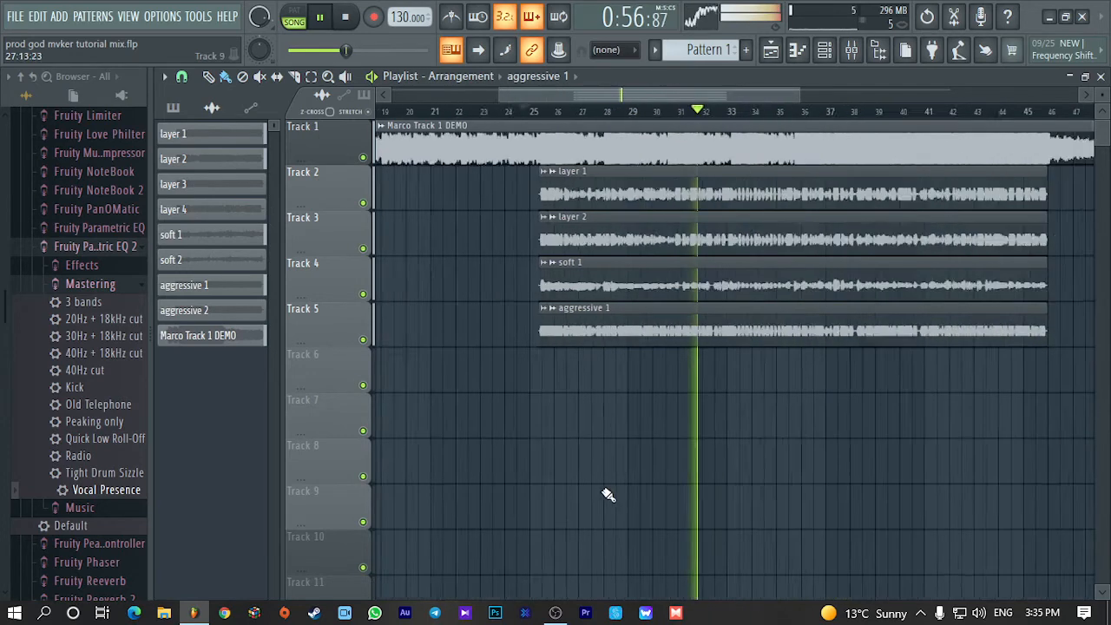
{"action": "scroll", "coordinate": [608, 495], "scroll_direction": "down", "scroll_amount": 3}
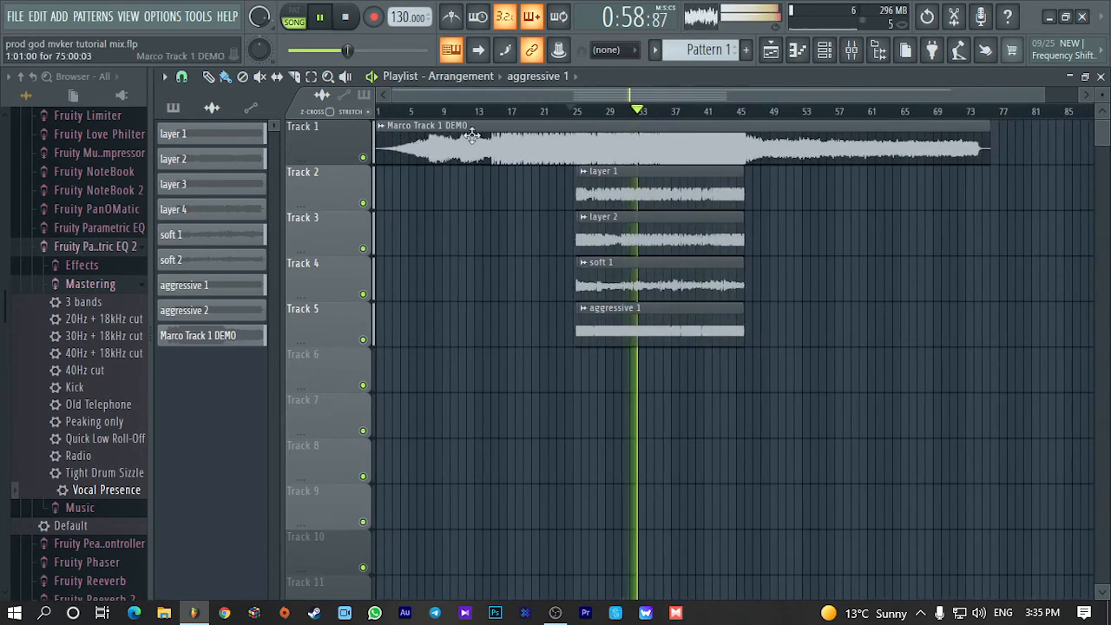
{"action": "key", "text": "space"}
Stop playback and place the playhead at 0:44:30, just before the vocal clips
{"action": "left_click", "coordinate": [346, 17]}
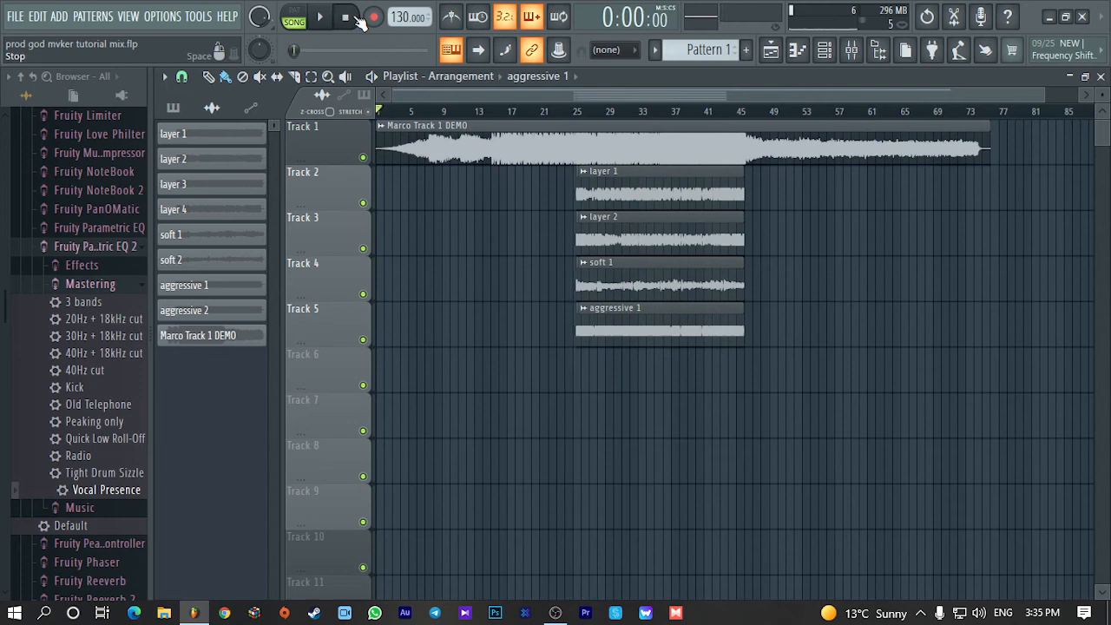
{"action": "left_click", "coordinate": [579, 113]}
{"action": "scroll", "coordinate": [603, 426], "scroll_direction": "up", "scroll_amount": 6}
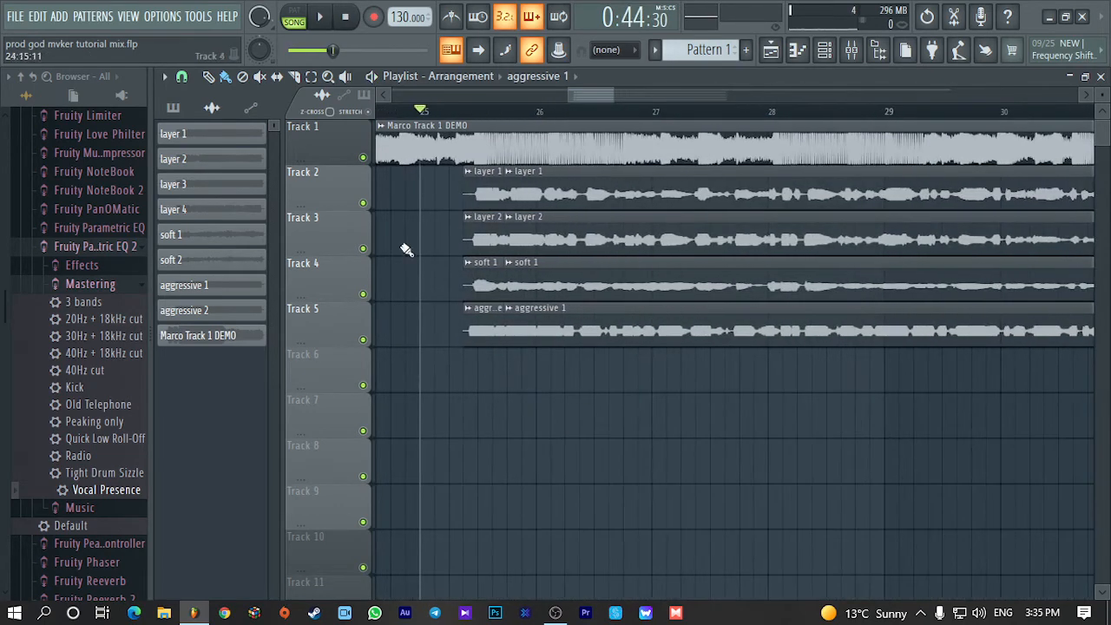
Check which mixer insert the Marco Track 1 DEMO clip is routed to in its channel settings
{"action": "scroll", "coordinate": [403, 247], "scroll_direction": "down", "scroll_amount": 4}
{"action": "left_click_drag", "start_coordinate": [654, 95], "coordinate": [491, 126]}
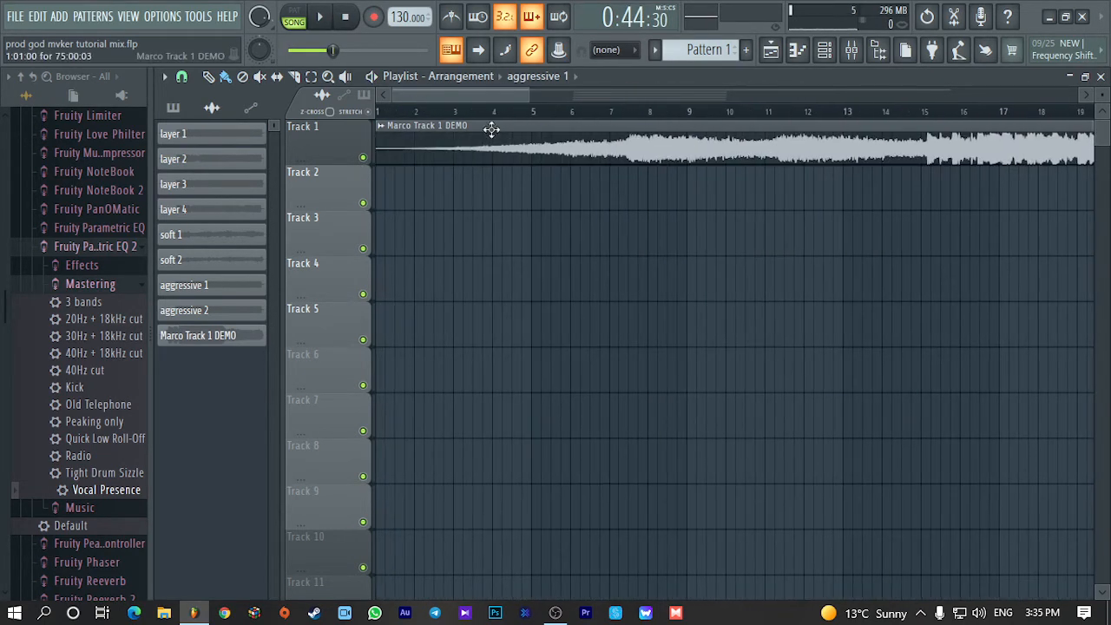
{"action": "double_click", "coordinate": [577, 134]}
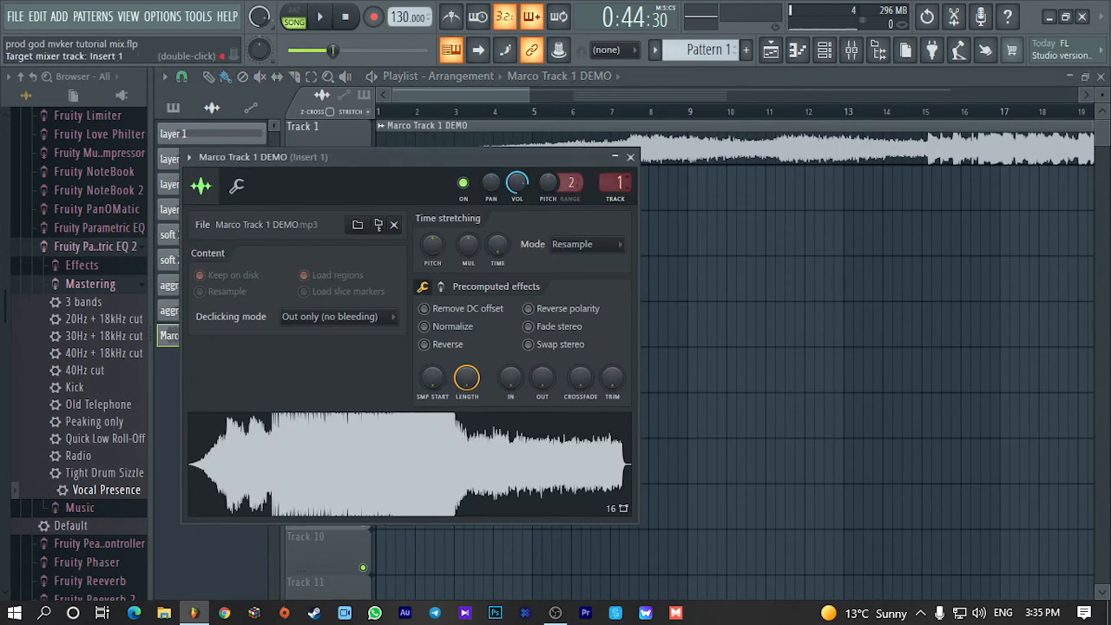
{"action": "left_click", "coordinate": [630, 157]}
Move the playhead to 0:35:07, before the vocals, and briefly play the demo track on its own
{"action": "scroll", "coordinate": [694, 268], "scroll_direction": "down", "scroll_amount": 6}
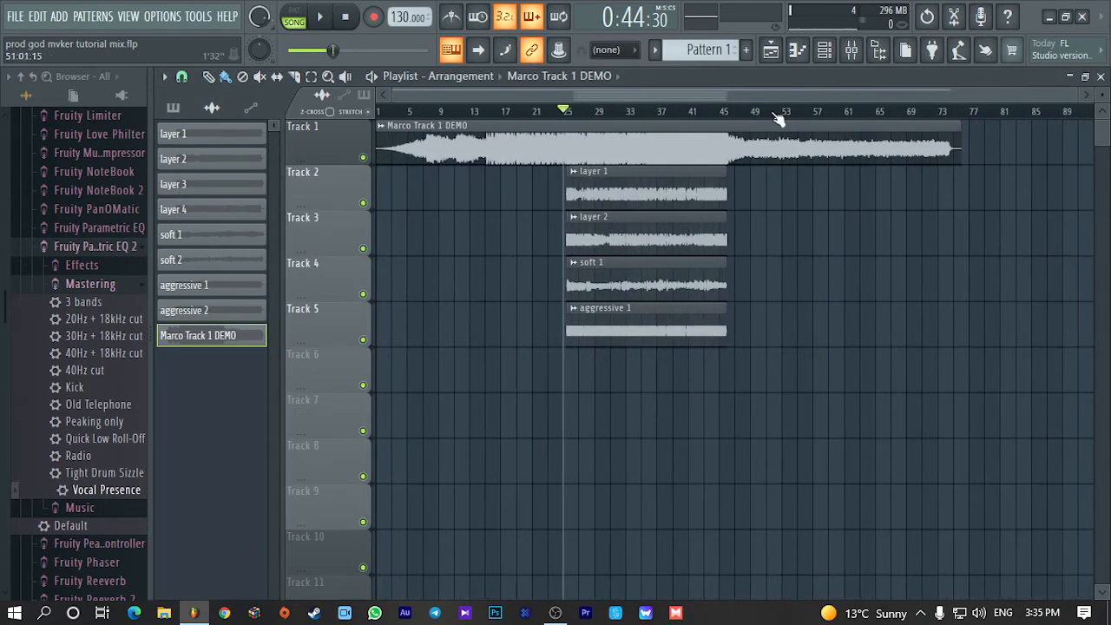
{"action": "left_click_drag", "start_coordinate": [526, 112], "coordinate": [525, 113]}
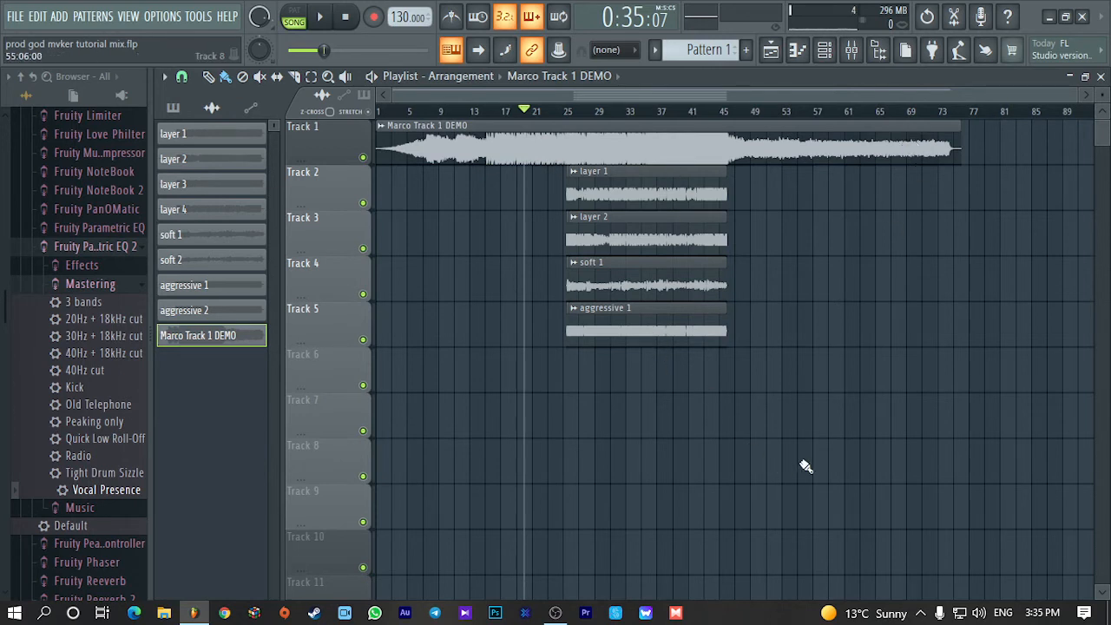
{"action": "left_click", "coordinate": [859, 52]}
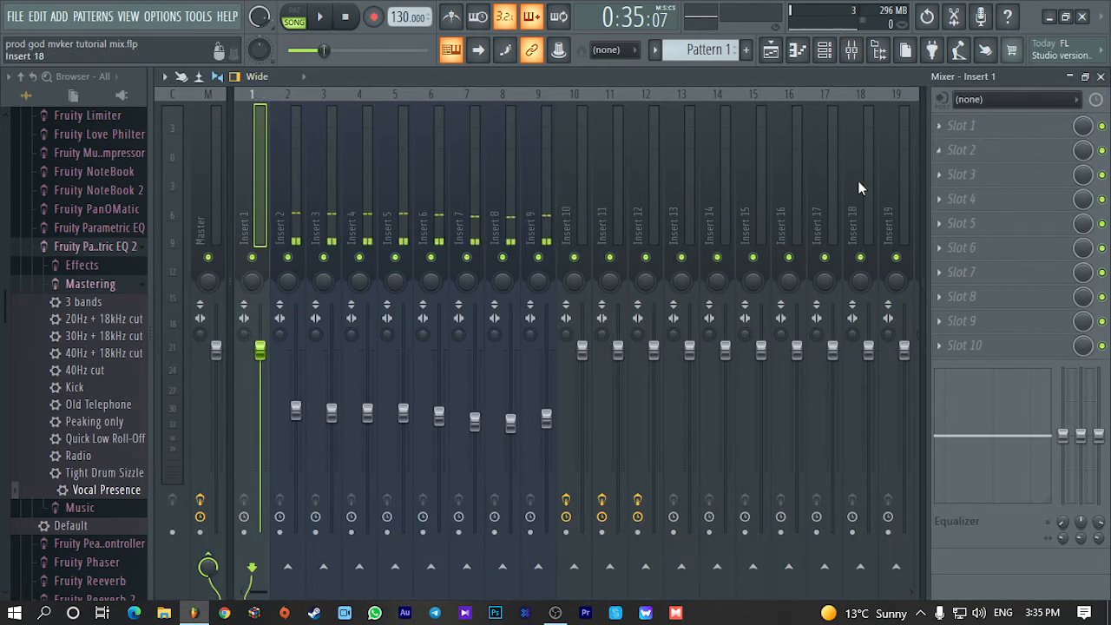
{"action": "left_click", "coordinate": [1101, 76]}
{"action": "key", "text": "space"}
{"action": "key", "text": "space"}
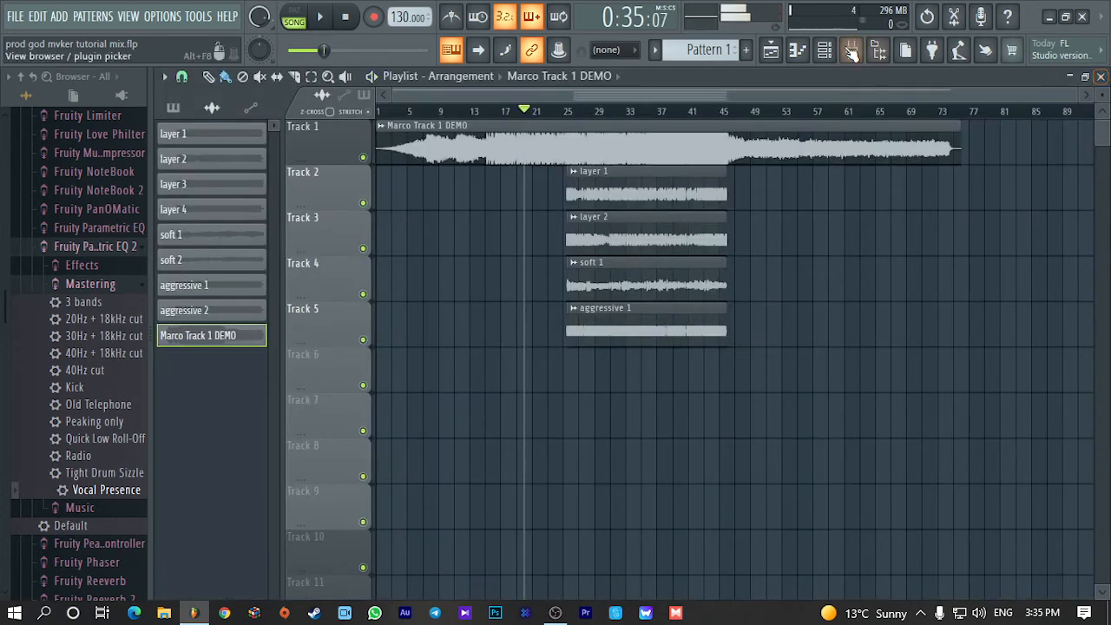
Load Fruity Compressor into the first effect slot of the demo track's Insert 1
{"action": "left_click", "coordinate": [851, 50]}
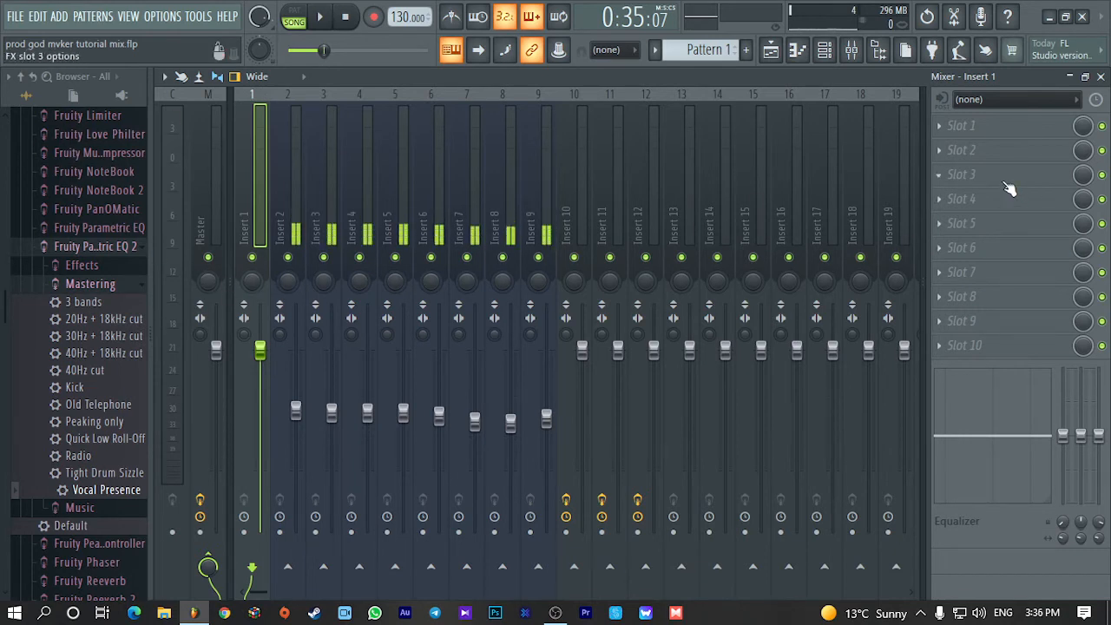
{"action": "left_click", "coordinate": [958, 125]}
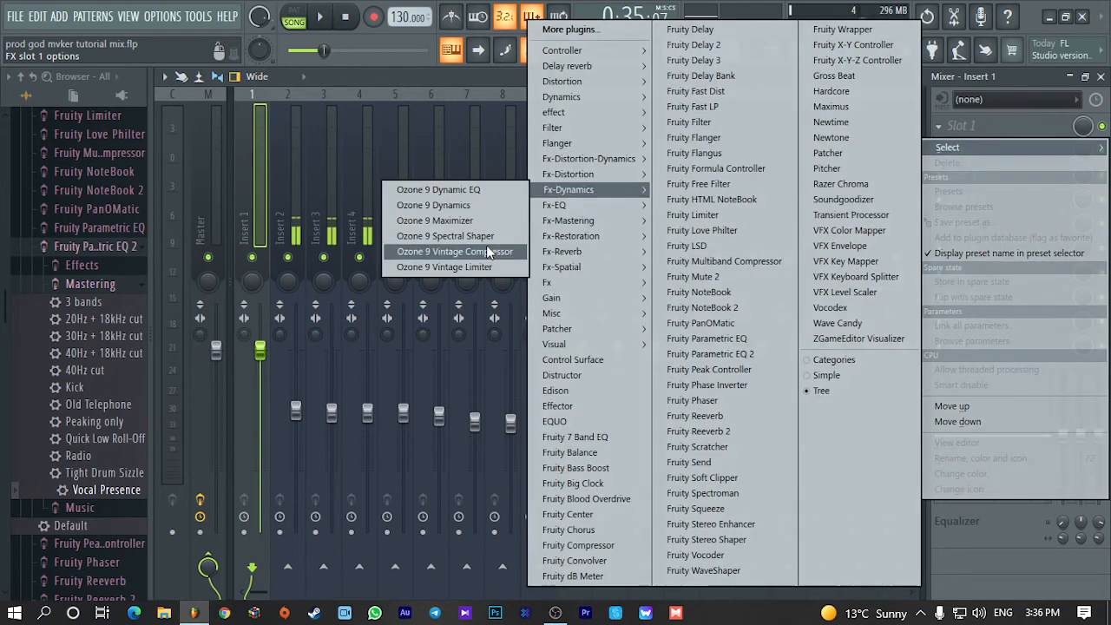
{"action": "mouse_move", "coordinate": [567, 102]}
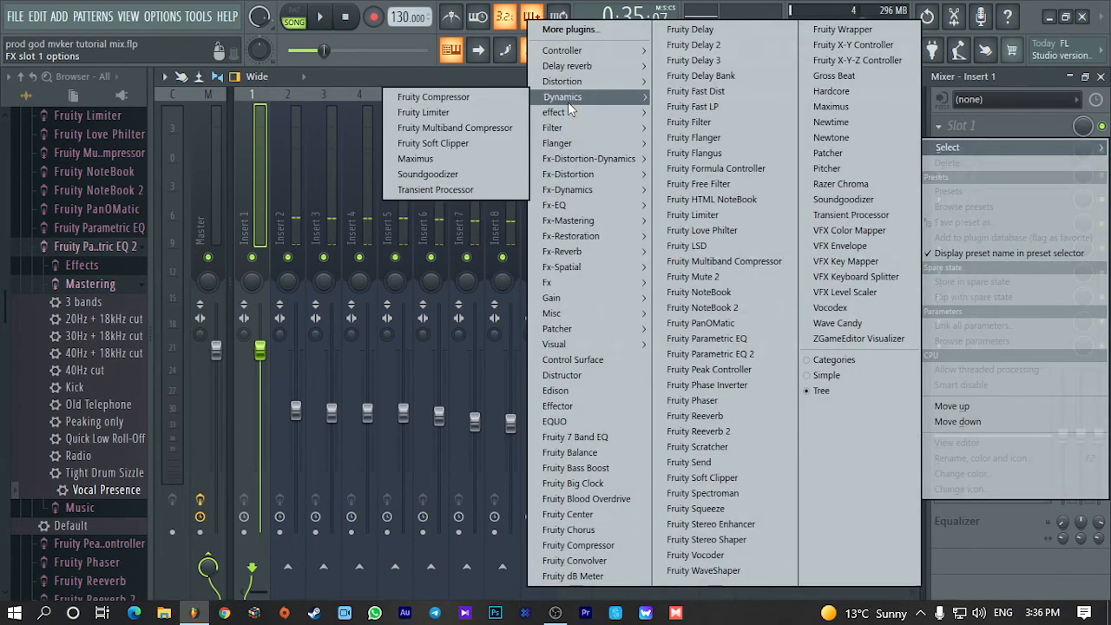
{"action": "left_click", "coordinate": [465, 99]}
{"action": "left_click_drag", "start_coordinate": [495, 233], "coordinate": [499, 143]}
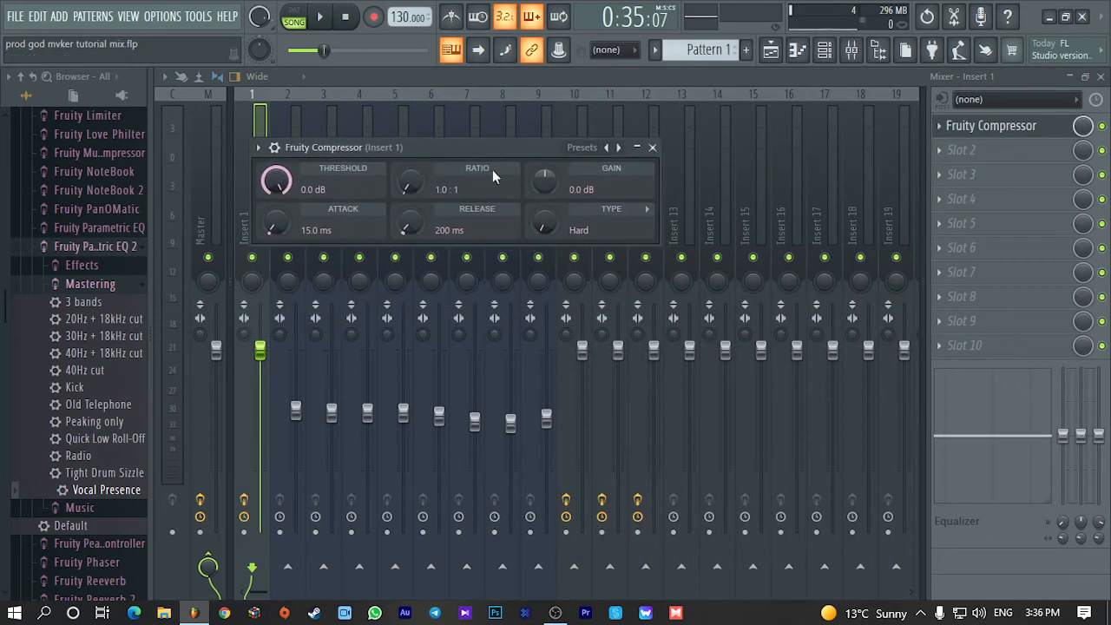
Set Insert 1's compressor to 1.9 ms attack, 6 ms release and a 10.1:1 ratio, and reopen it to review the settings
{"action": "left_click_drag", "start_coordinate": [274, 224], "coordinate": [274, 236]}
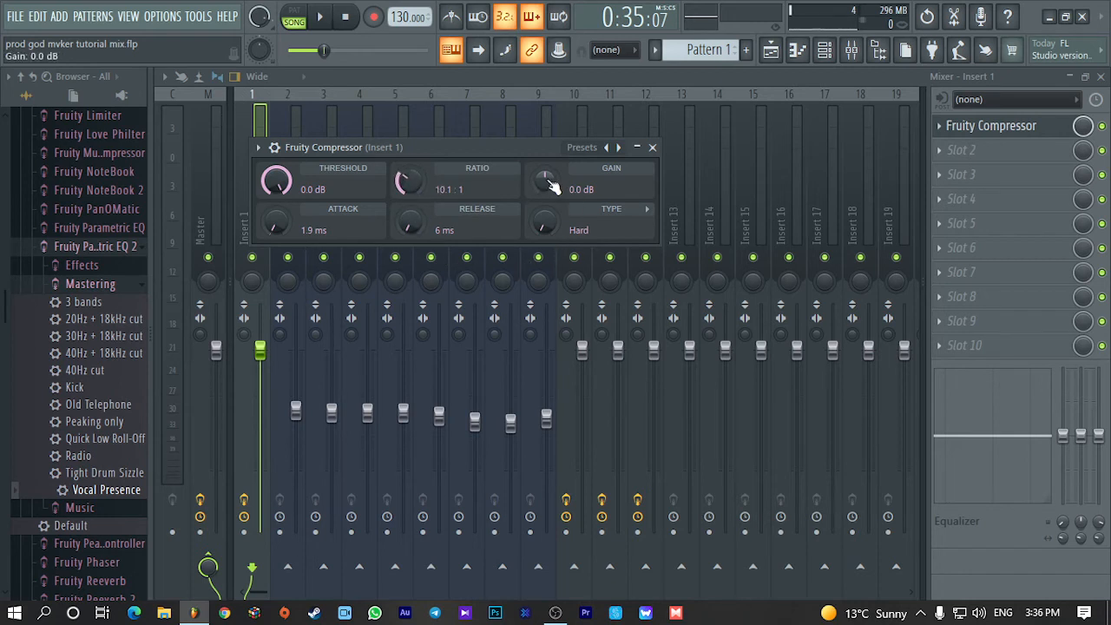
{"action": "left_click", "coordinate": [653, 147]}
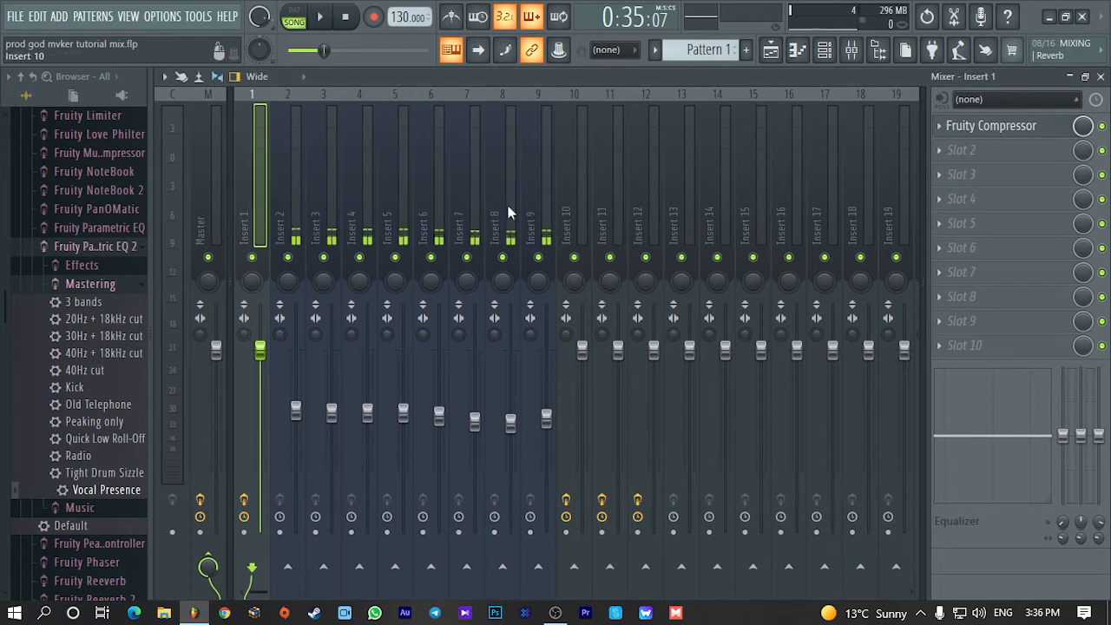
{"action": "left_click", "coordinate": [991, 125]}
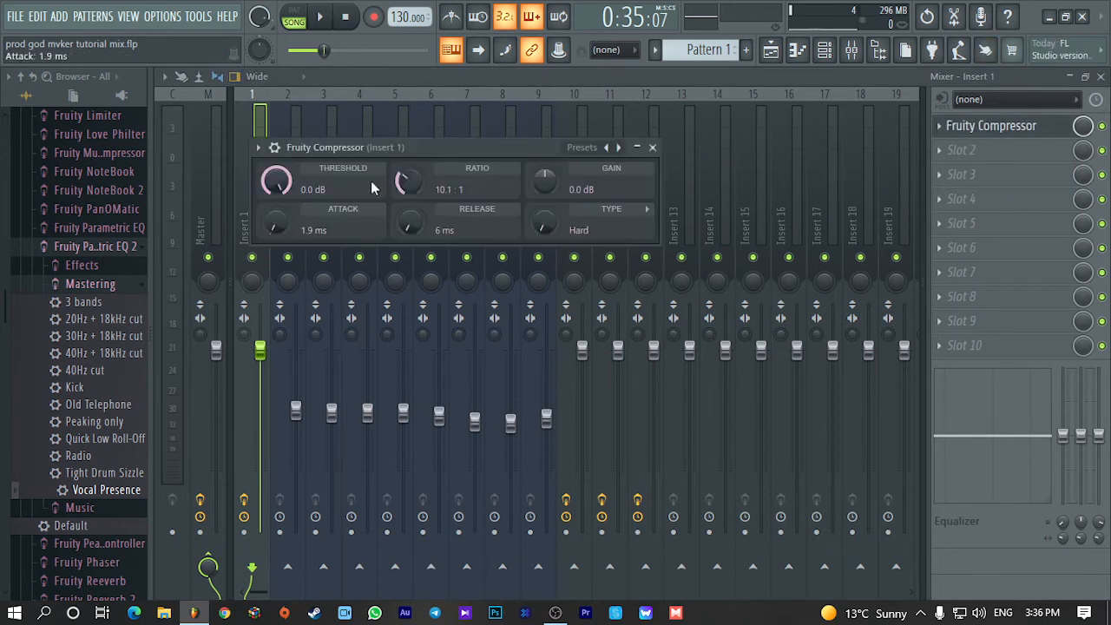
Close Insert 1's compressor and the mixer to return to the playlist
{"action": "left_click", "coordinate": [653, 149]}
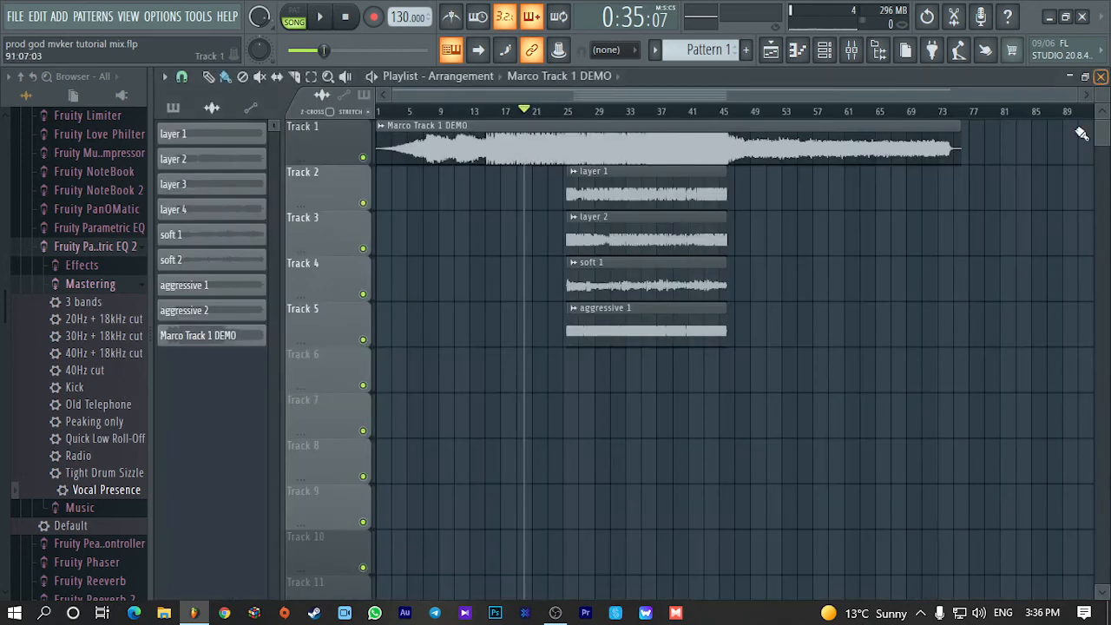
{"action": "left_click", "coordinate": [1100, 77]}
{"action": "scroll", "coordinate": [560, 280], "scroll_direction": "up", "scroll_amount": 4, "text": "ctrl"}
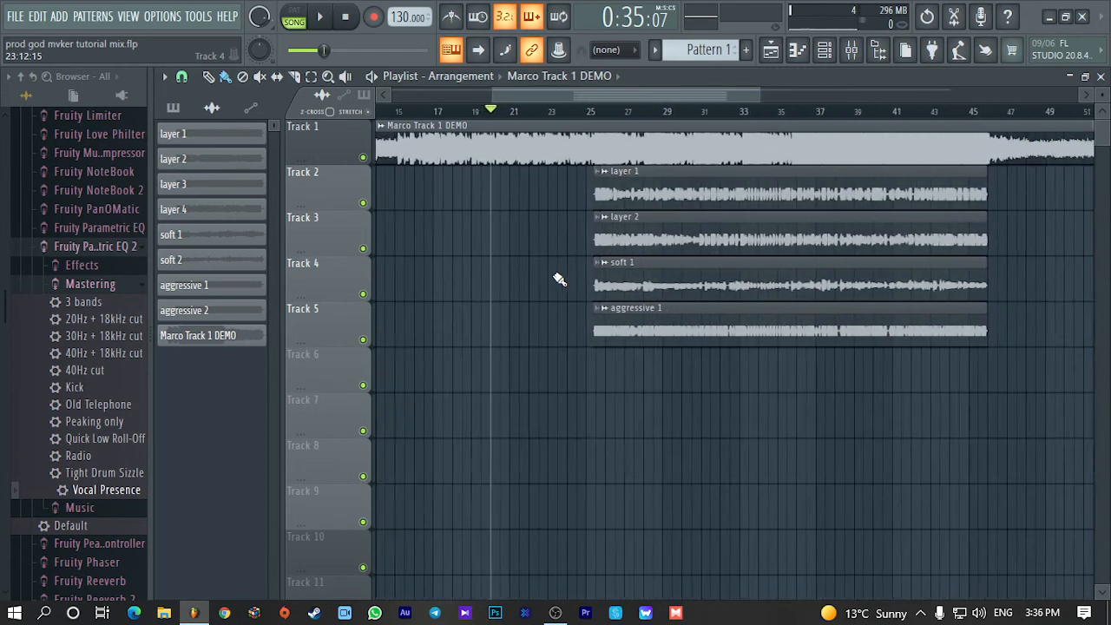
{"action": "scroll", "coordinate": [560, 279], "scroll_direction": "up", "scroll_amount": 3, "text": "ctrl"}
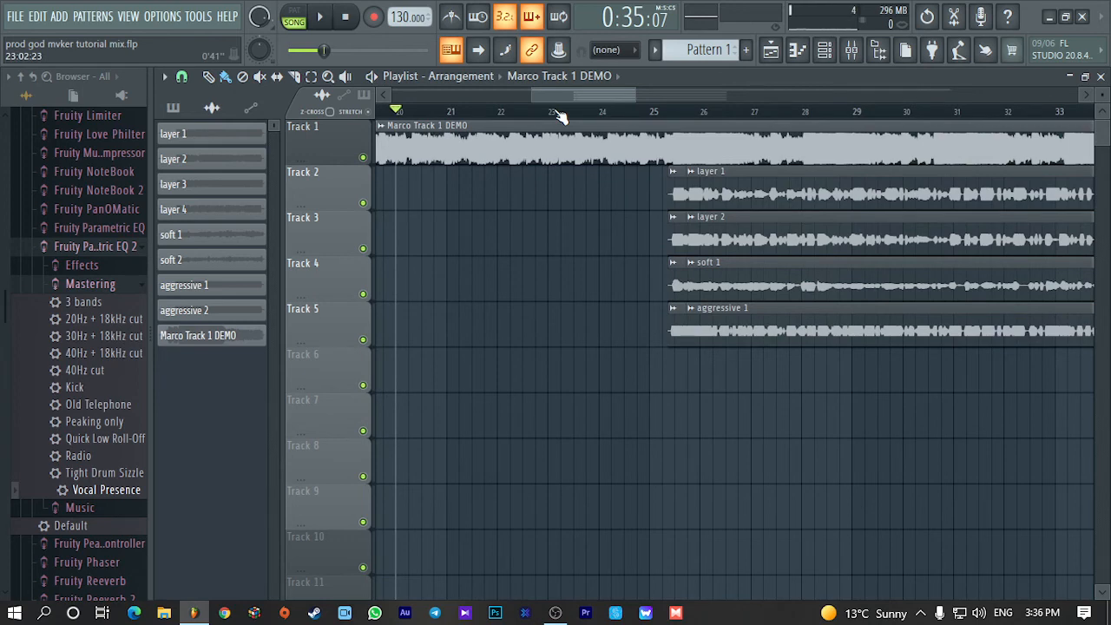
{"action": "scroll", "coordinate": [559, 116], "scroll_direction": "down", "scroll_amount": 4}
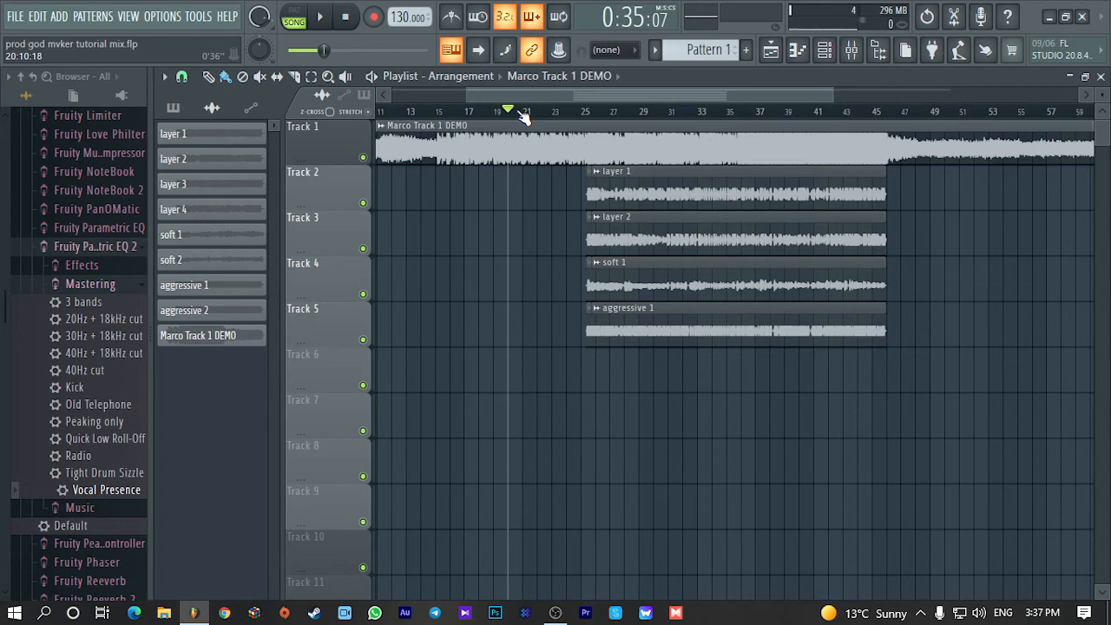
{"action": "left_click", "coordinate": [859, 50]}
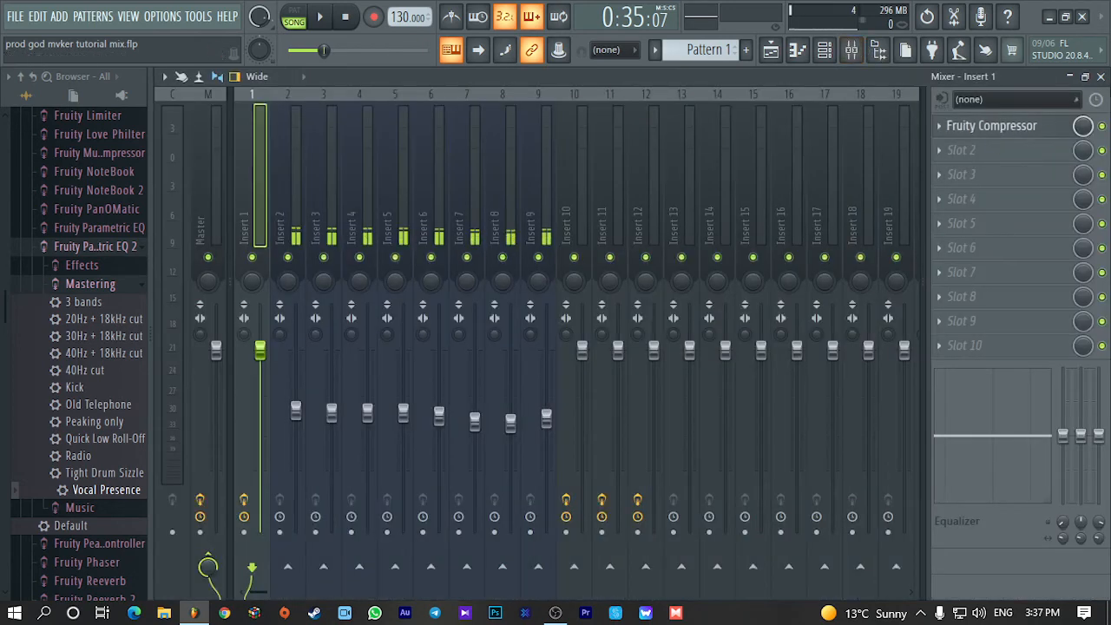
{"action": "left_click", "coordinate": [1100, 77]}
Place the playhead at 0:42:92, just before the vocal clips, and play the demo track with the vocals, then stop playback
{"action": "scroll", "coordinate": [685, 311], "scroll_direction": "up", "scroll_amount": 8}
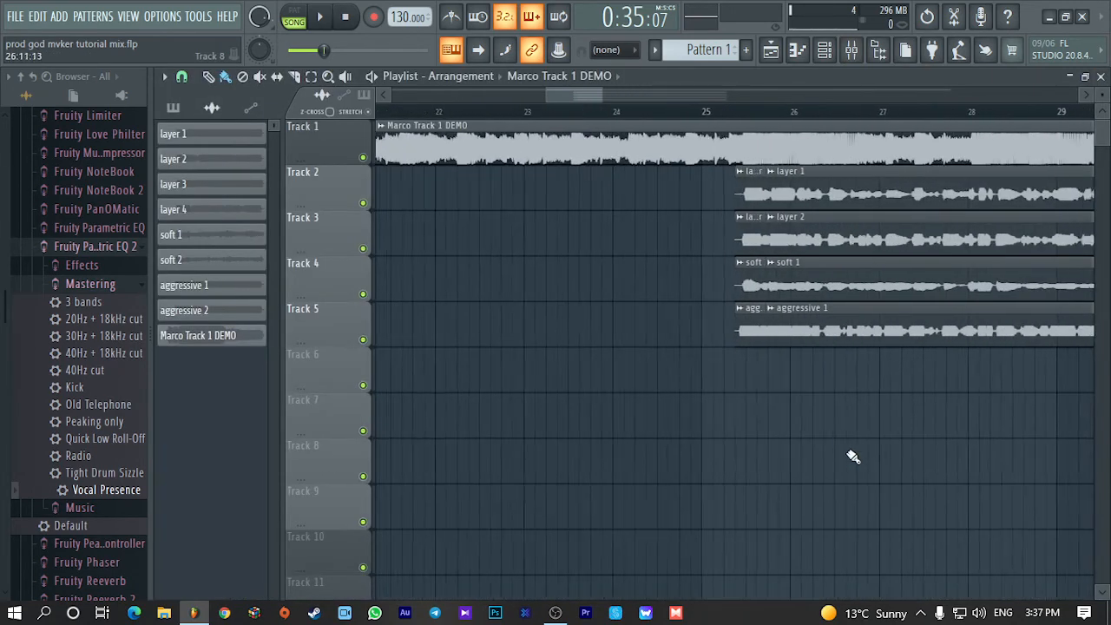
{"action": "left_click", "coordinate": [632, 113]}
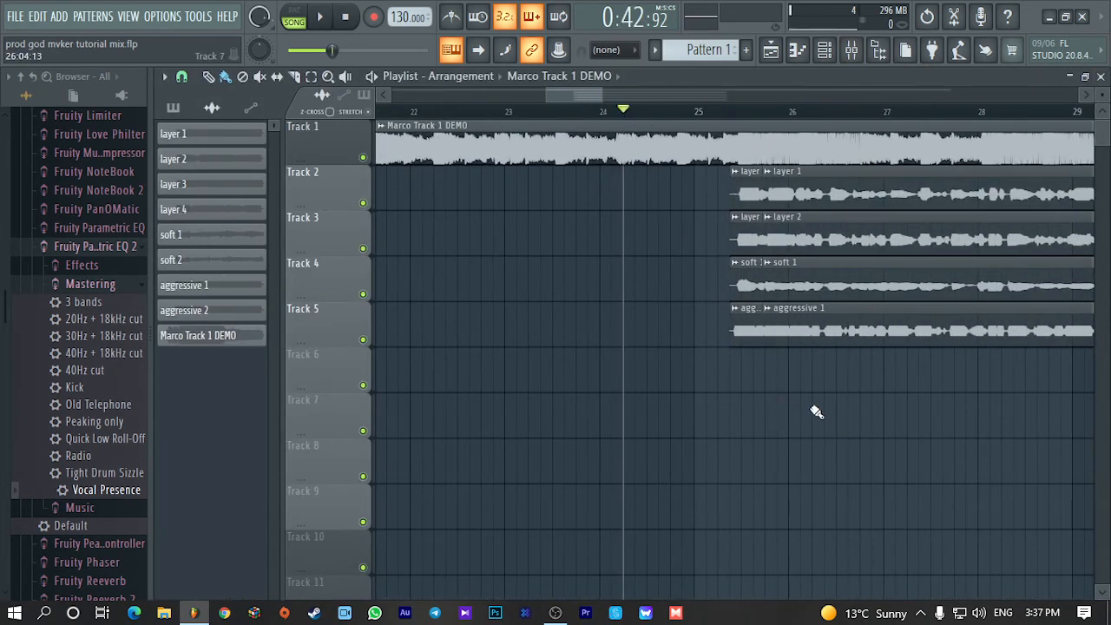
{"action": "scroll", "coordinate": [808, 411], "scroll_direction": "down", "scroll_amount": 8}
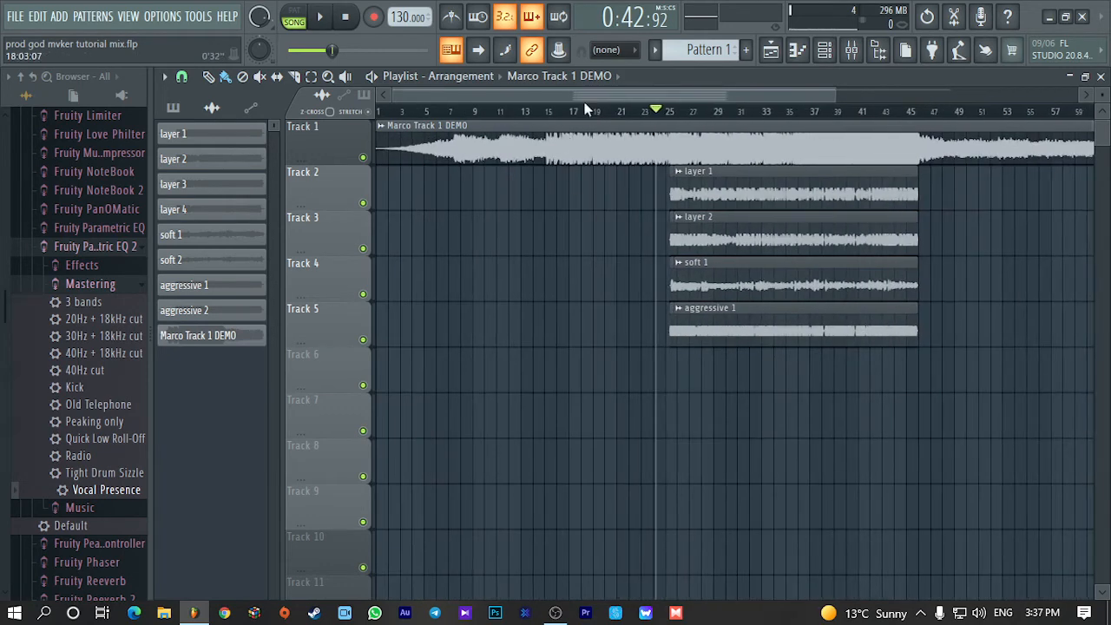
{"action": "key", "text": "space"}
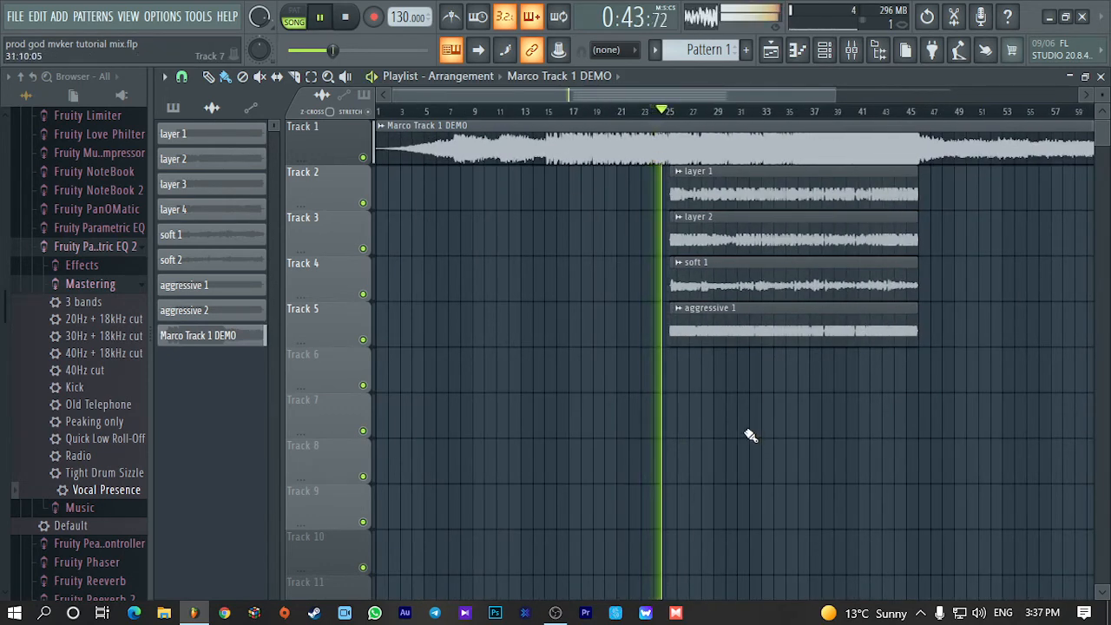
{"action": "scroll", "coordinate": [755, 436], "scroll_direction": "up", "scroll_amount": 2}
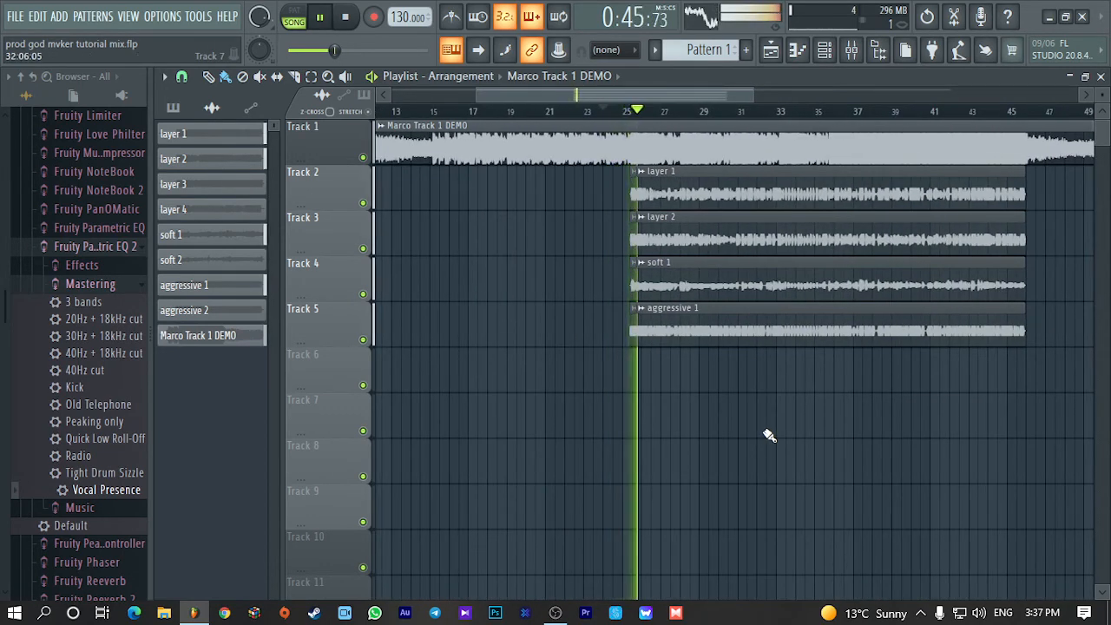
{"action": "scroll", "coordinate": [769, 435], "scroll_direction": "down", "scroll_amount": 3}
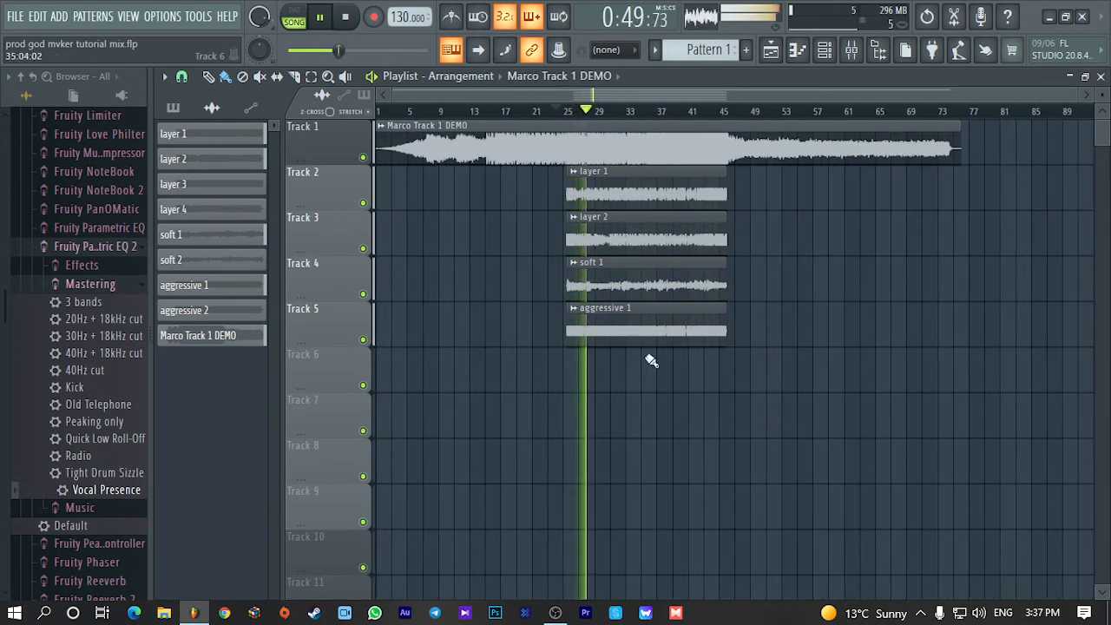
{"action": "scroll", "coordinate": [556, 386], "scroll_direction": "up", "scroll_amount": 2}
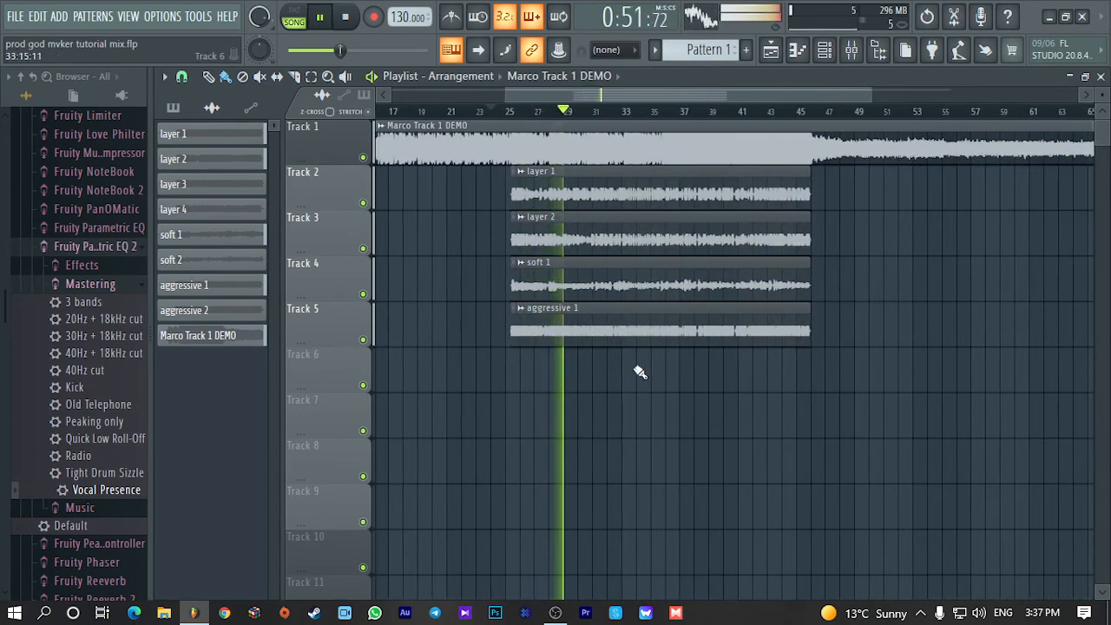
{"action": "scroll", "coordinate": [608, 395], "scroll_direction": "up", "scroll_amount": 3}
{"action": "scroll", "coordinate": [495, 433], "scroll_direction": "down", "scroll_amount": 3}
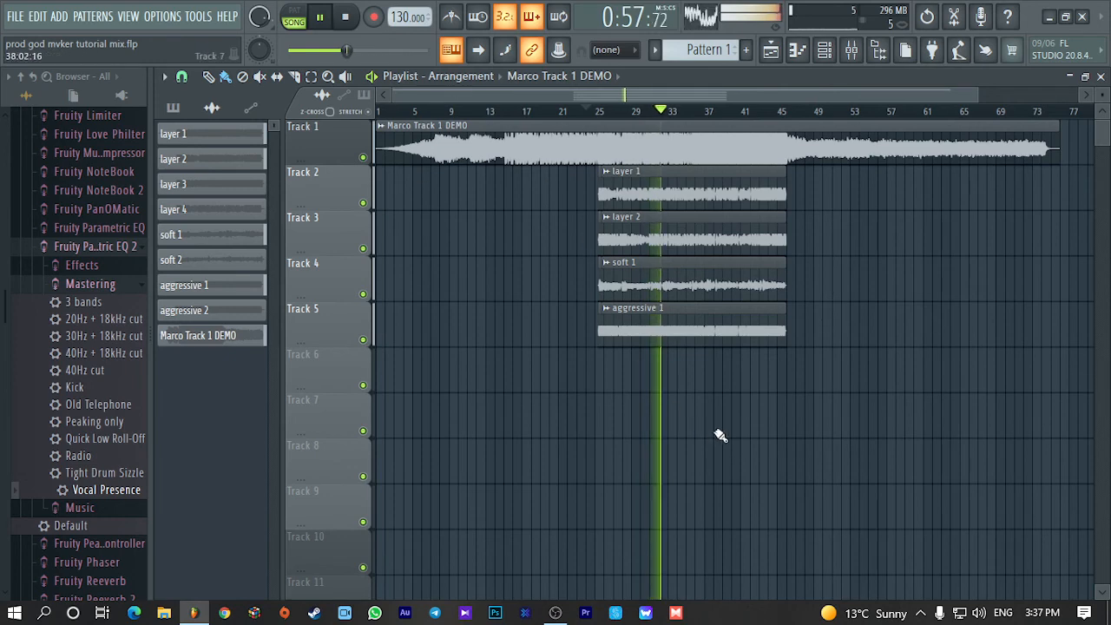
{"action": "scroll", "coordinate": [707, 425], "scroll_direction": "up", "scroll_amount": 2}
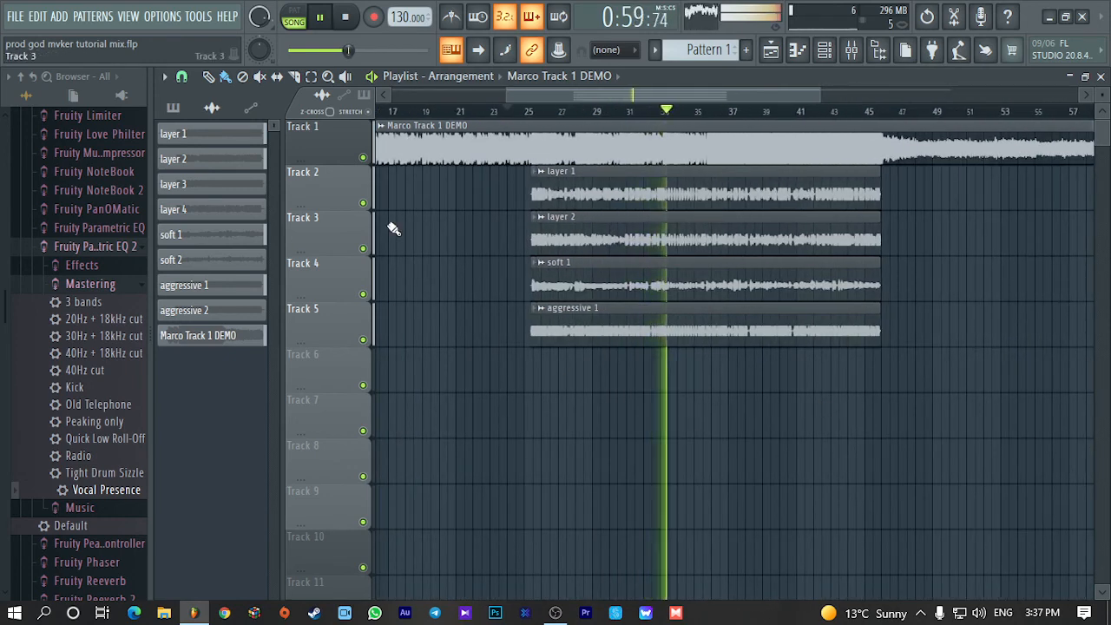
{"action": "key", "text": "space"}
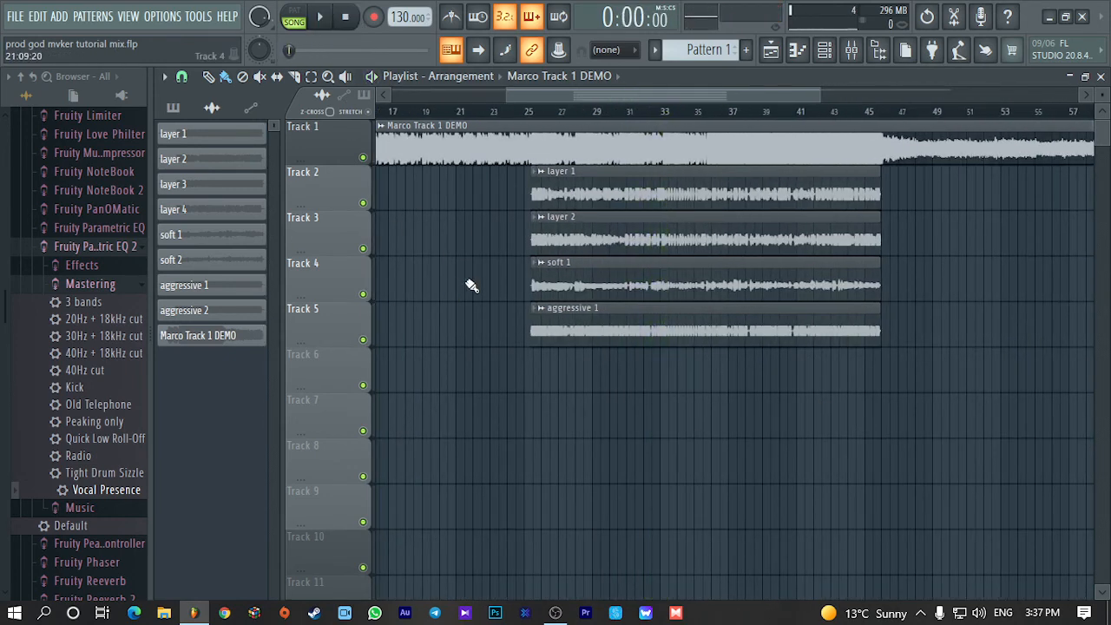
Move the playhead to 0:43:38, shortly before the vocal clips begin
{"action": "scroll", "coordinate": [591, 414], "scroll_direction": "down", "scroll_amount": 2}
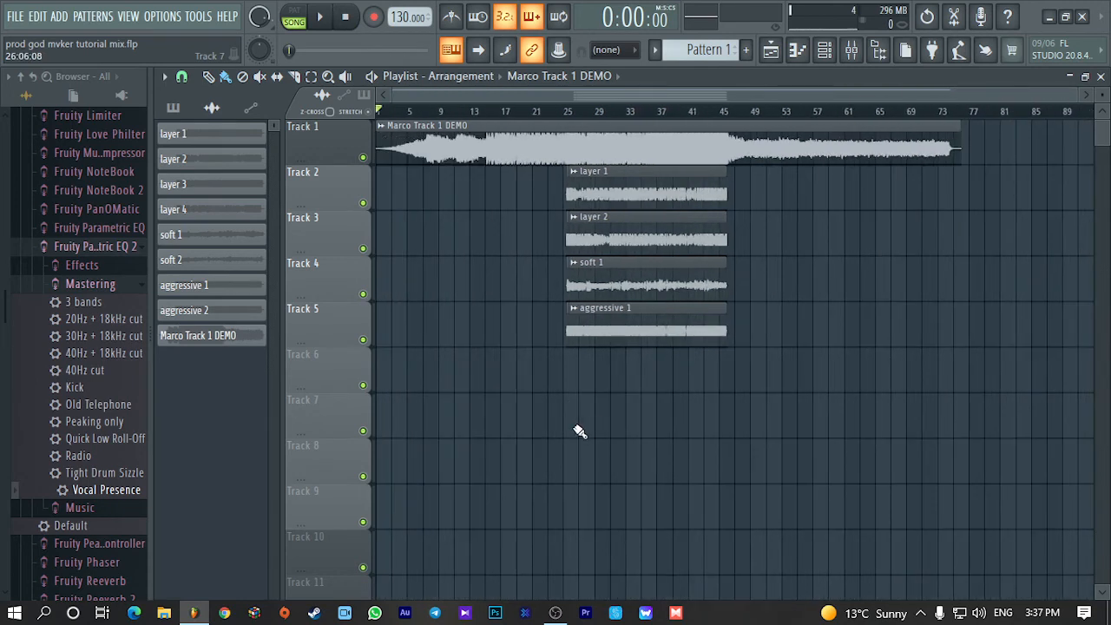
{"action": "scroll", "coordinate": [583, 428], "scroll_direction": "up", "scroll_amount": 2}
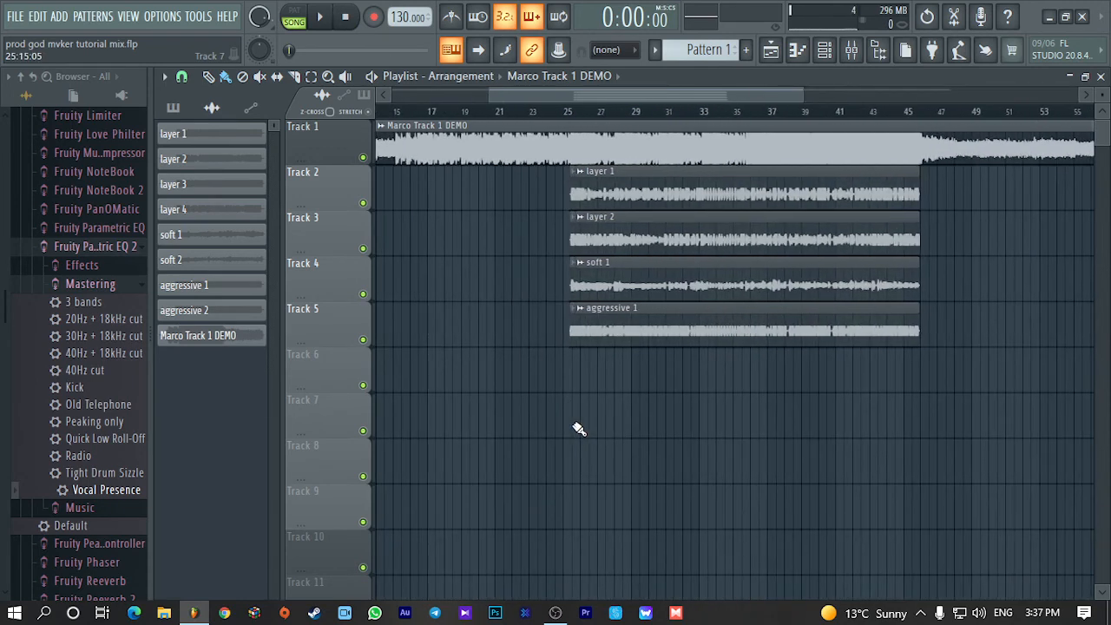
{"action": "scroll", "coordinate": [471, 439], "scroll_direction": "up", "scroll_amount": 2}
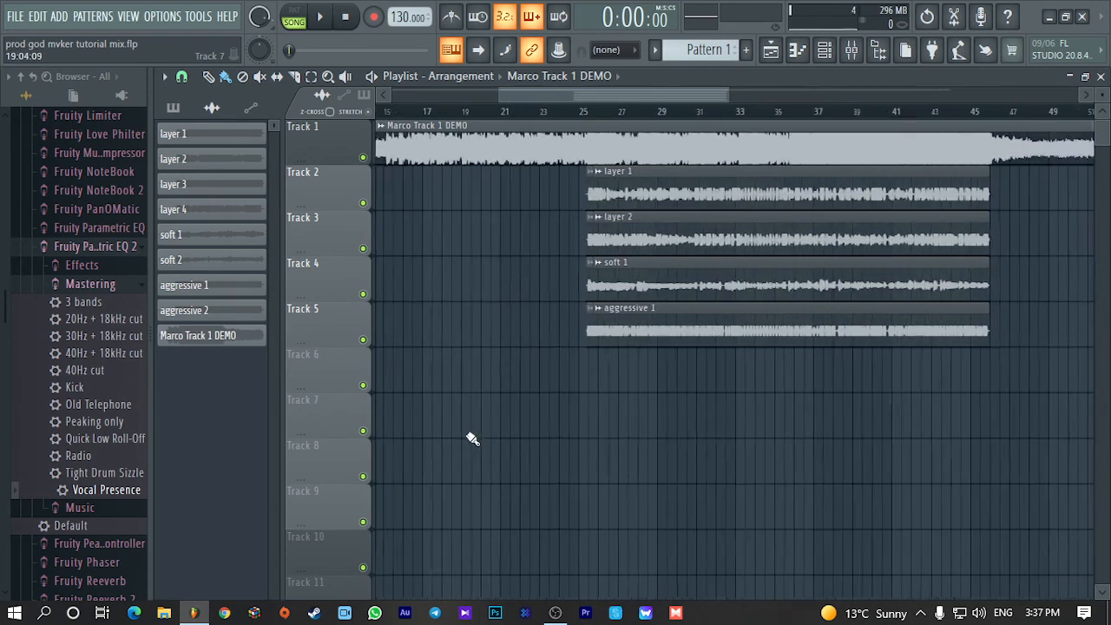
{"action": "scroll", "coordinate": [533, 459], "scroll_direction": "down", "scroll_amount": 4}
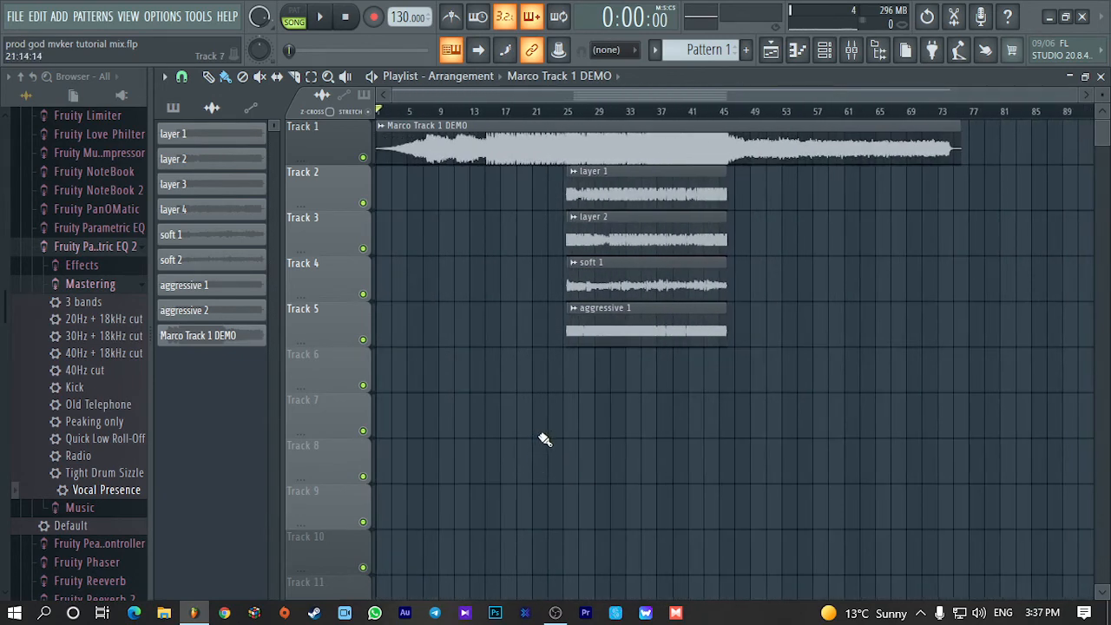
{"action": "scroll", "coordinate": [546, 441], "scroll_direction": "up", "scroll_amount": 2}
{"action": "left_click", "coordinate": [593, 111]}
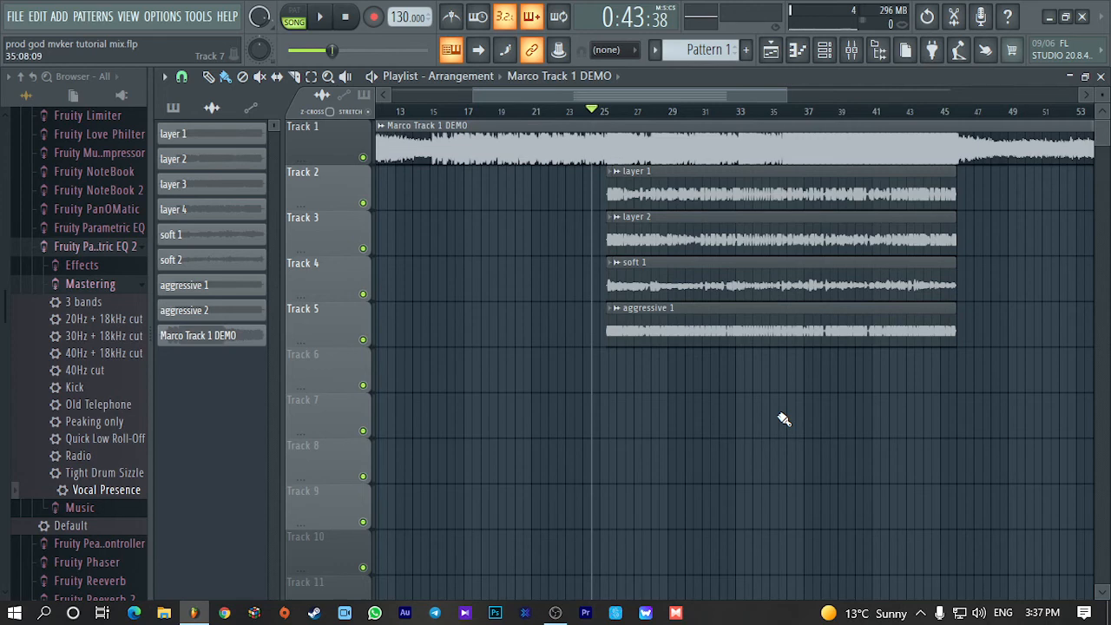
Lower the layer 2 clip's channel volume to 73% in its channel settings and close them
{"action": "scroll", "coordinate": [783, 419], "scroll_direction": "up", "scroll_amount": 3}
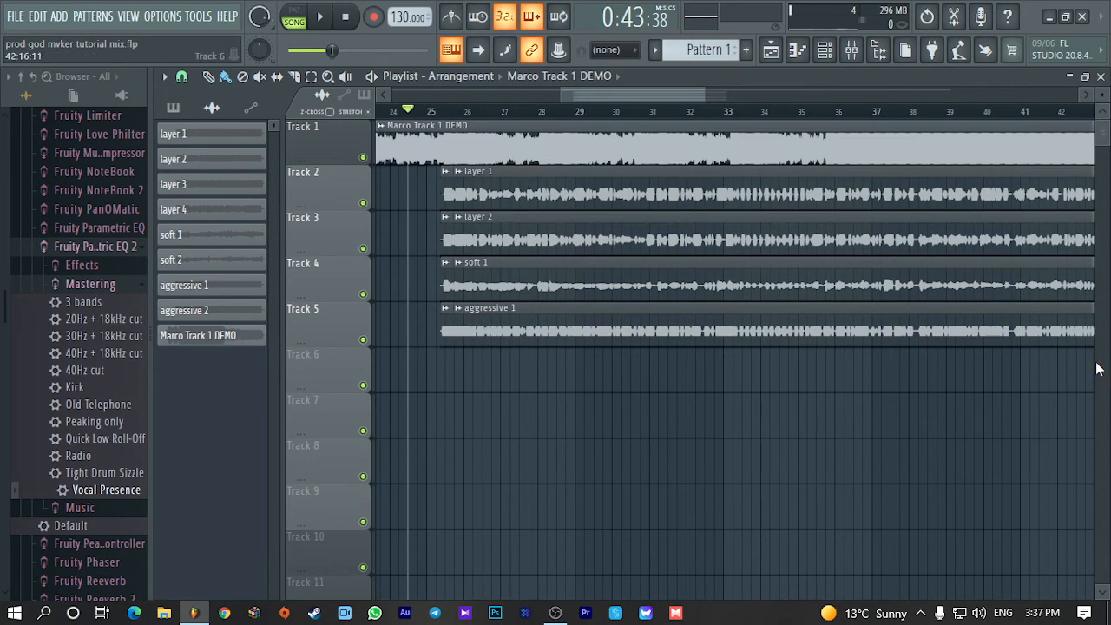
{"action": "double_click", "coordinate": [671, 234]}
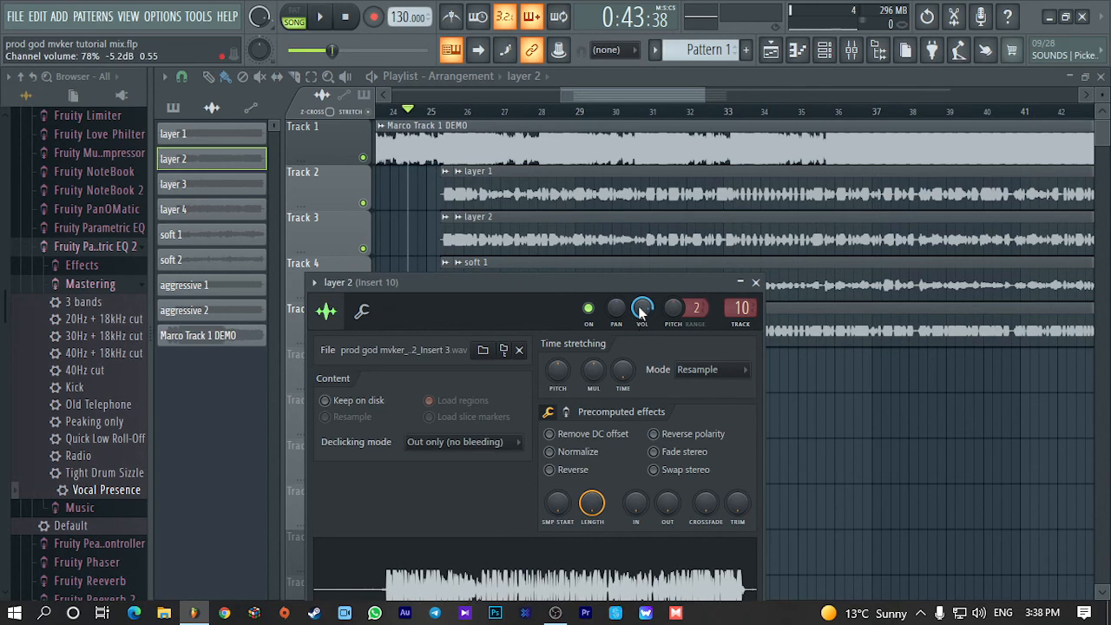
{"action": "mouse_move", "coordinate": [642, 308]}
{"action": "left_mouse_down"}
{"action": "mouse_move", "coordinate": [642, 323]}
{"action": "mouse_move", "coordinate": [642, 312]}
{"action": "left_mouse_up"}
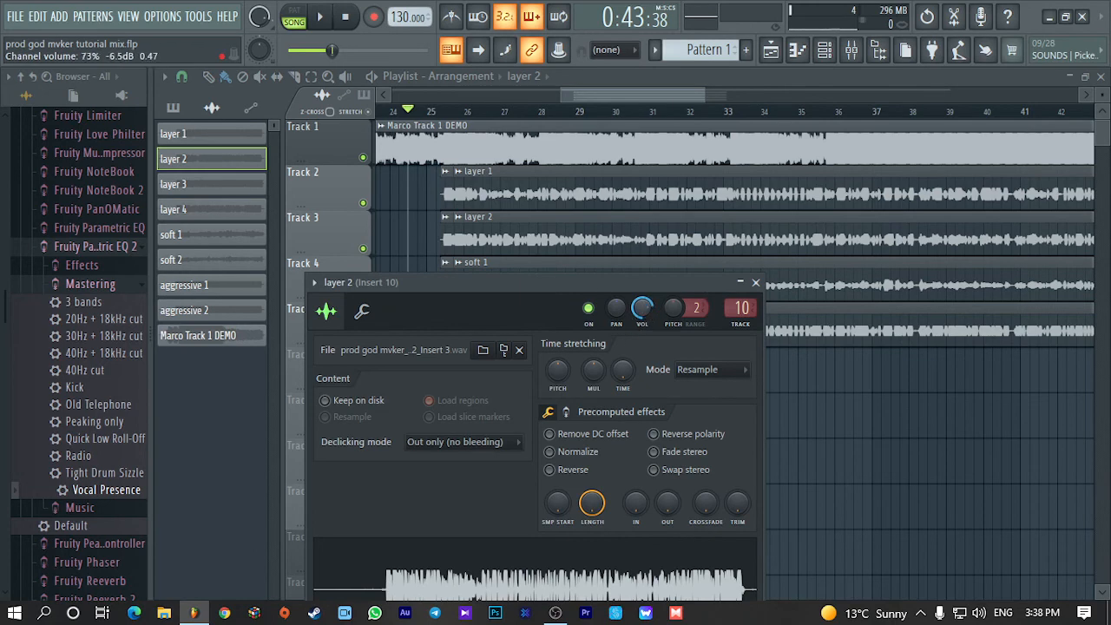
{"action": "left_click", "coordinate": [755, 282]}
Move the playhead to 0:44:53, right before the start of the vocal clips
{"action": "scroll", "coordinate": [562, 402], "scroll_direction": "up", "scroll_amount": 3}
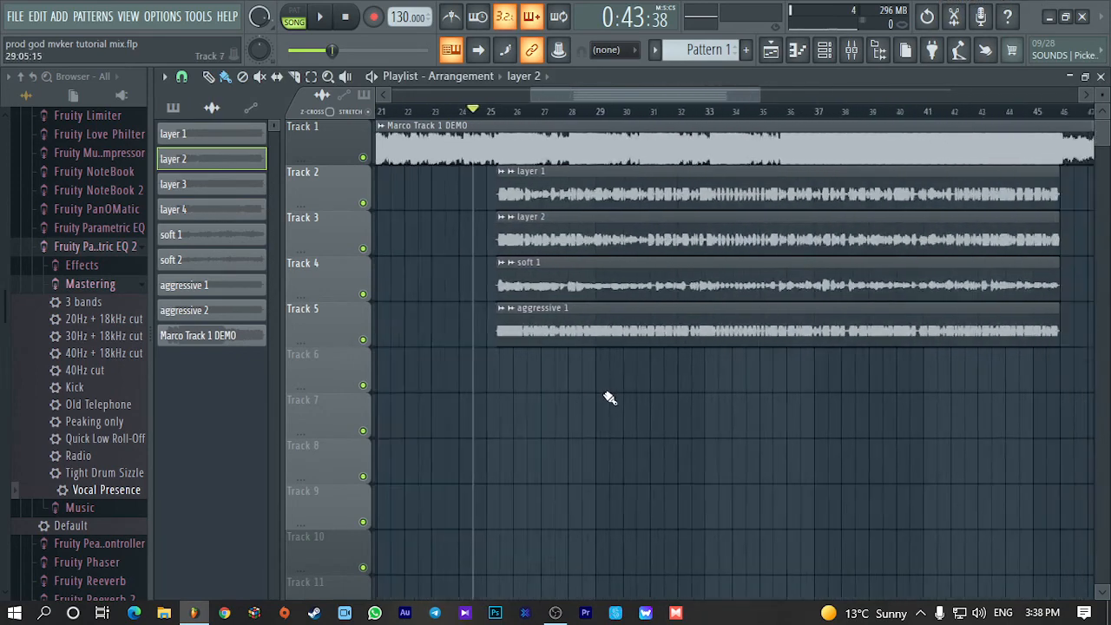
{"action": "left_click_drag", "start_coordinate": [647, 96], "coordinate": [592, 104]}
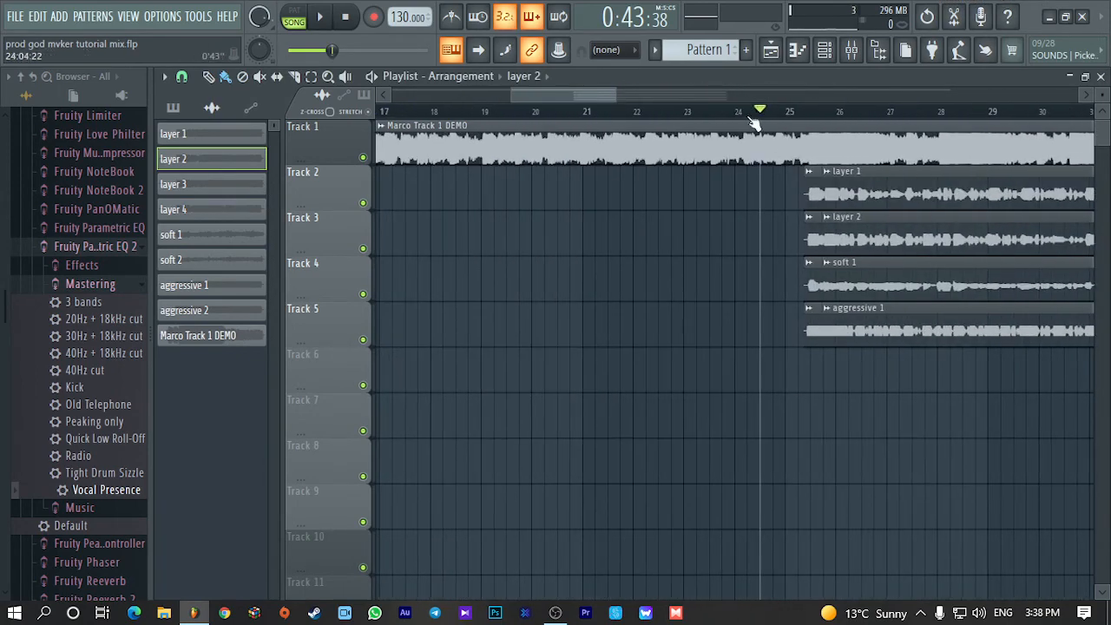
{"action": "scroll", "coordinate": [859, 352], "scroll_direction": "down", "scroll_amount": 3}
{"action": "scroll", "coordinate": [950, 415], "scroll_direction": "up", "scroll_amount": 2}
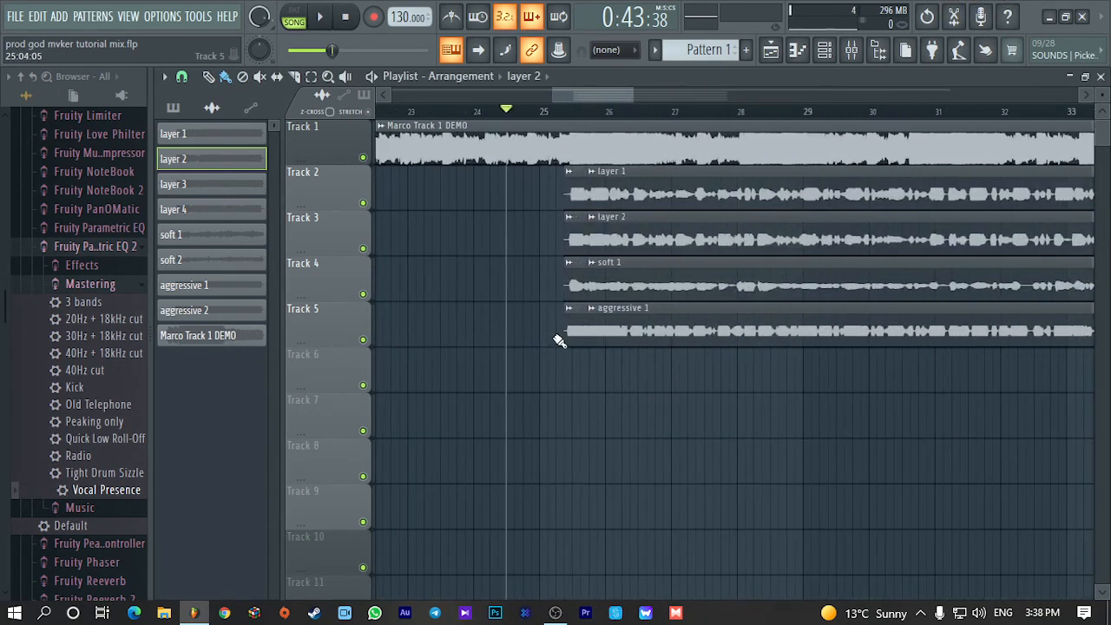
{"action": "scroll", "coordinate": [583, 399], "scroll_direction": "up", "scroll_amount": 2}
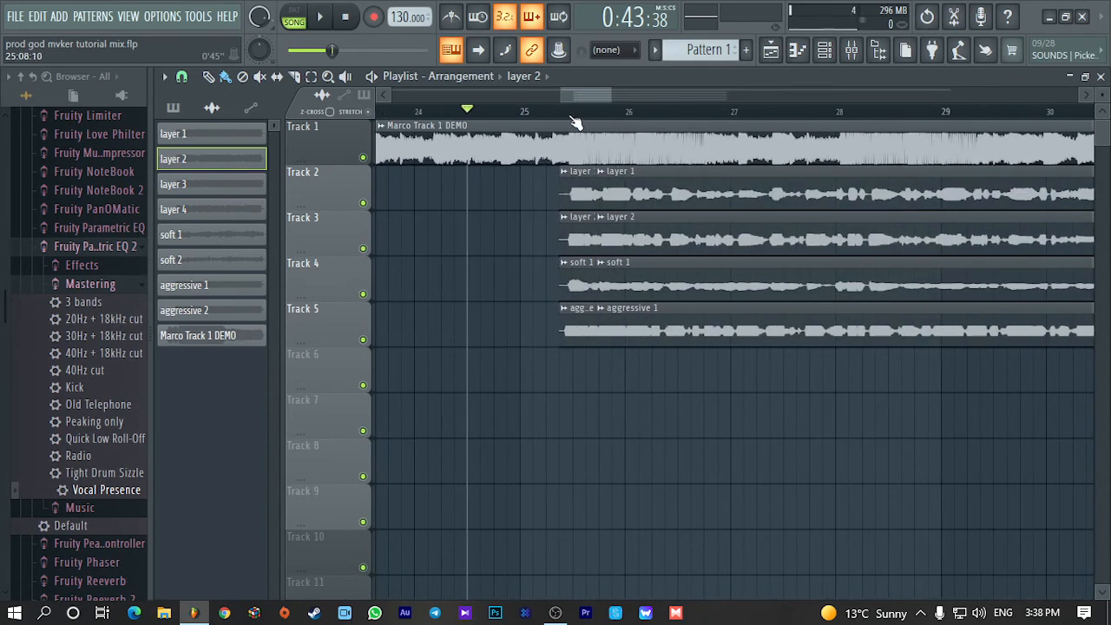
{"action": "scroll", "coordinate": [631, 373], "scroll_direction": "up", "scroll_amount": 2}
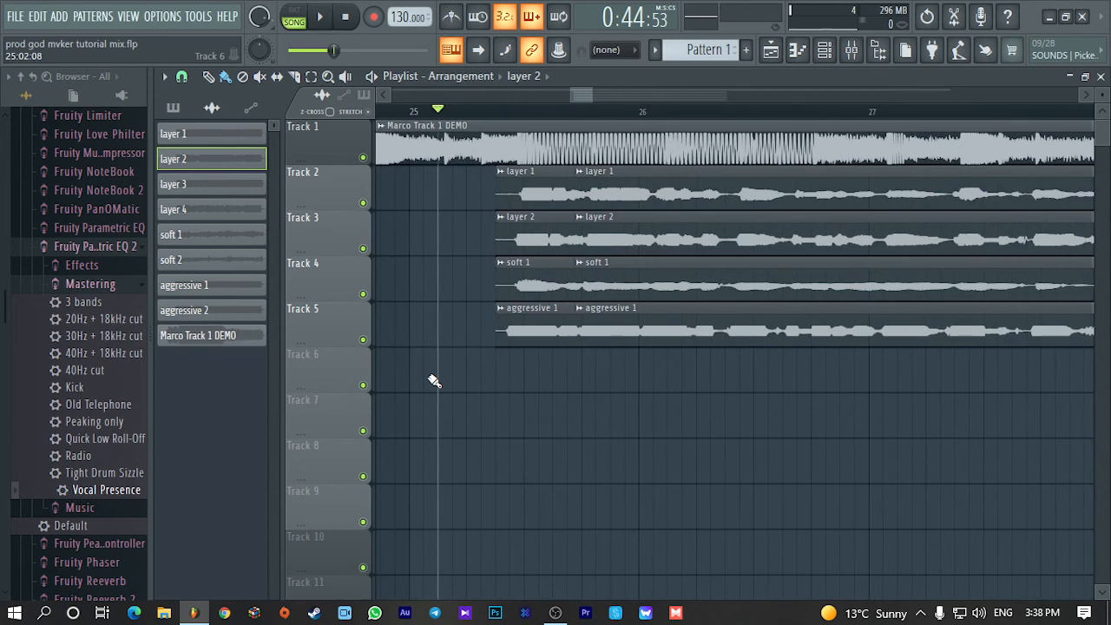
{"action": "scroll", "coordinate": [466, 379], "scroll_direction": "up", "scroll_amount": 2}
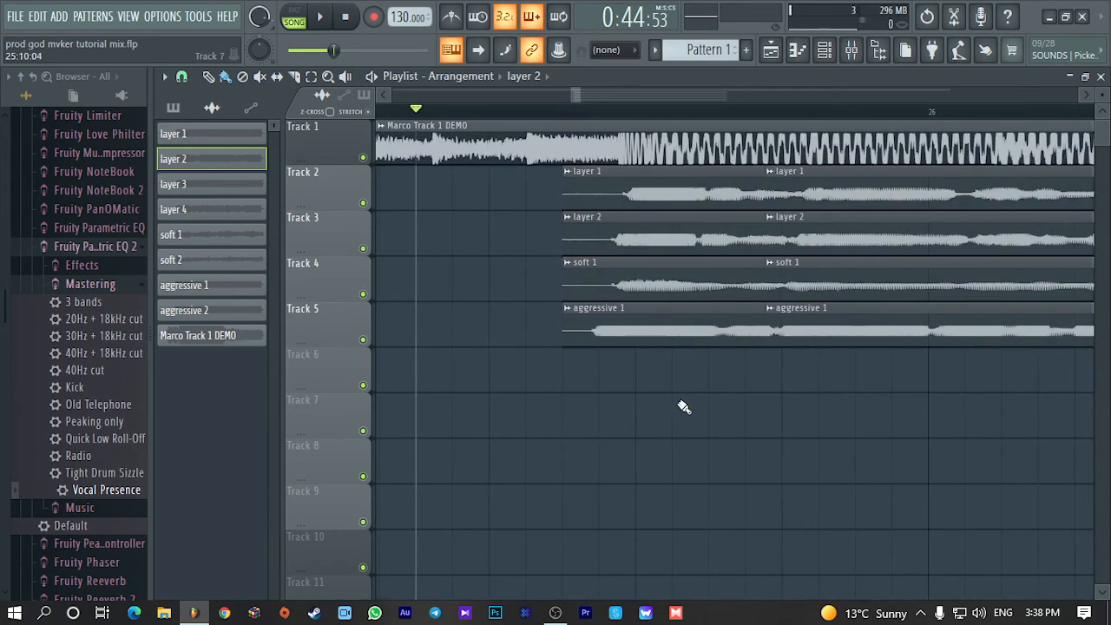
{"action": "scroll", "coordinate": [683, 407], "scroll_direction": "down", "scroll_amount": 4}
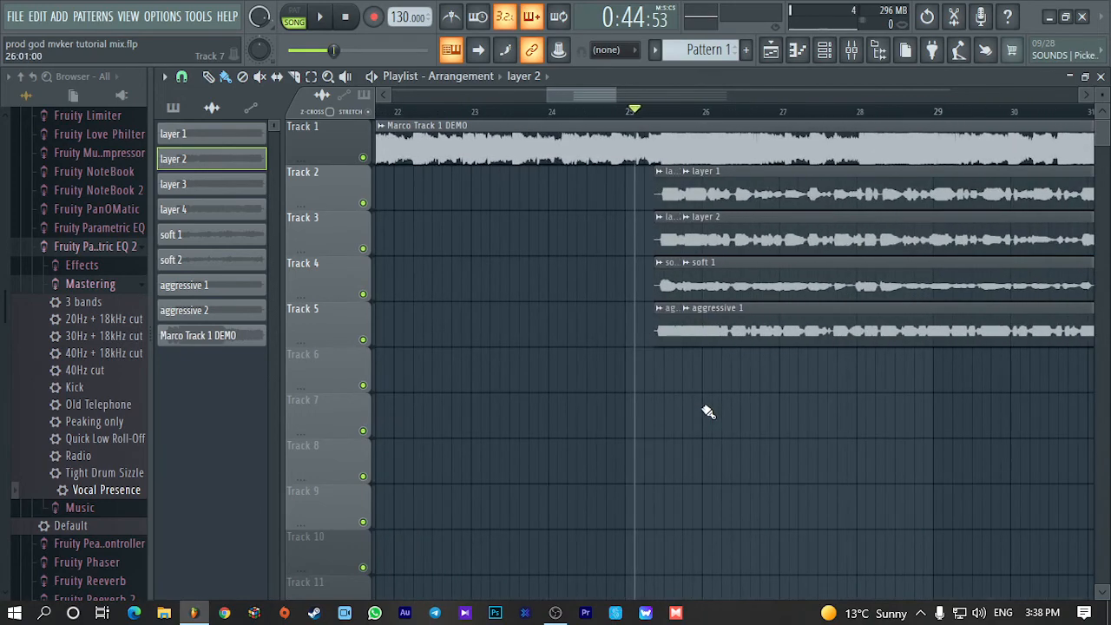
{"action": "scroll", "coordinate": [708, 411], "scroll_direction": "down", "scroll_amount": 5}
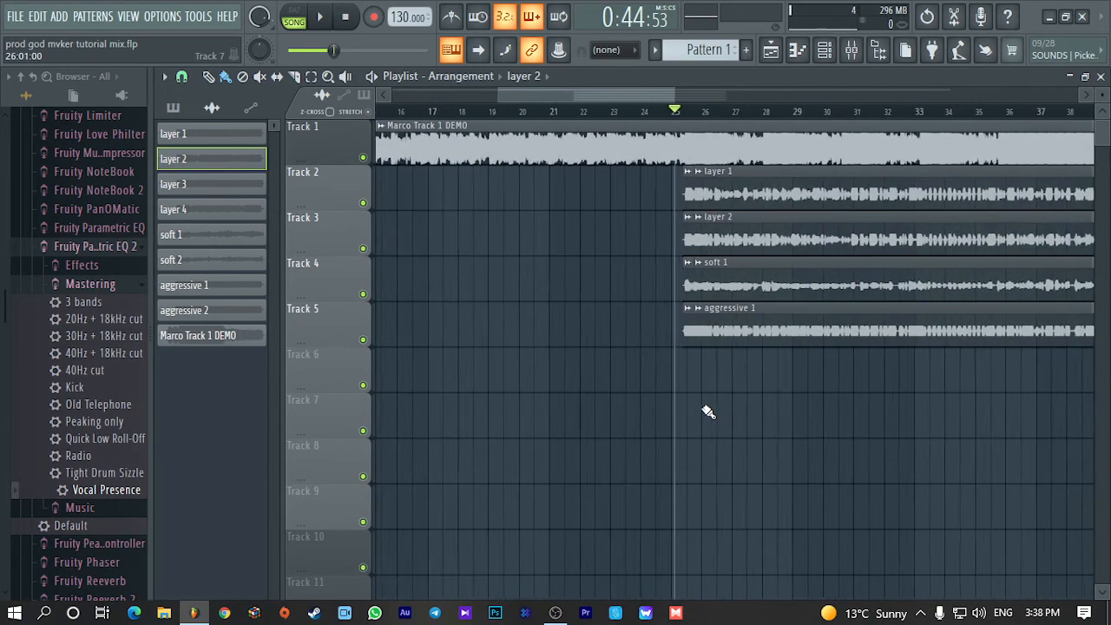
{"action": "scroll", "coordinate": [772, 407], "scroll_direction": "down", "scroll_amount": 2}
{"action": "scroll", "coordinate": [663, 400], "scroll_direction": "up", "scroll_amount": 4}
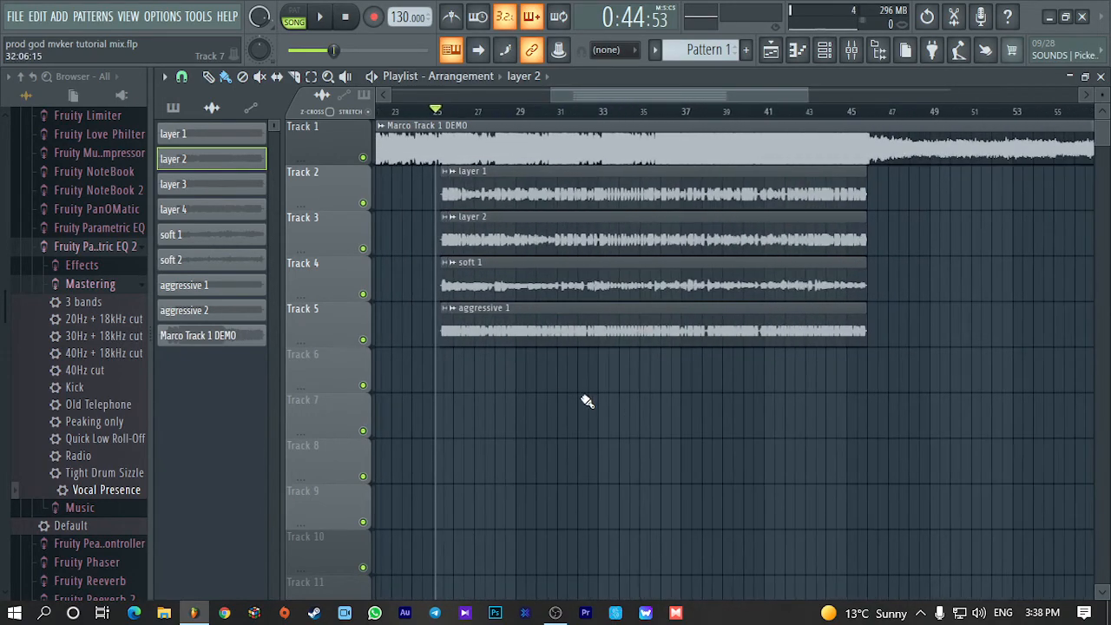
{"action": "scroll", "coordinate": [734, 92], "scroll_direction": "up", "scroll_amount": 4}
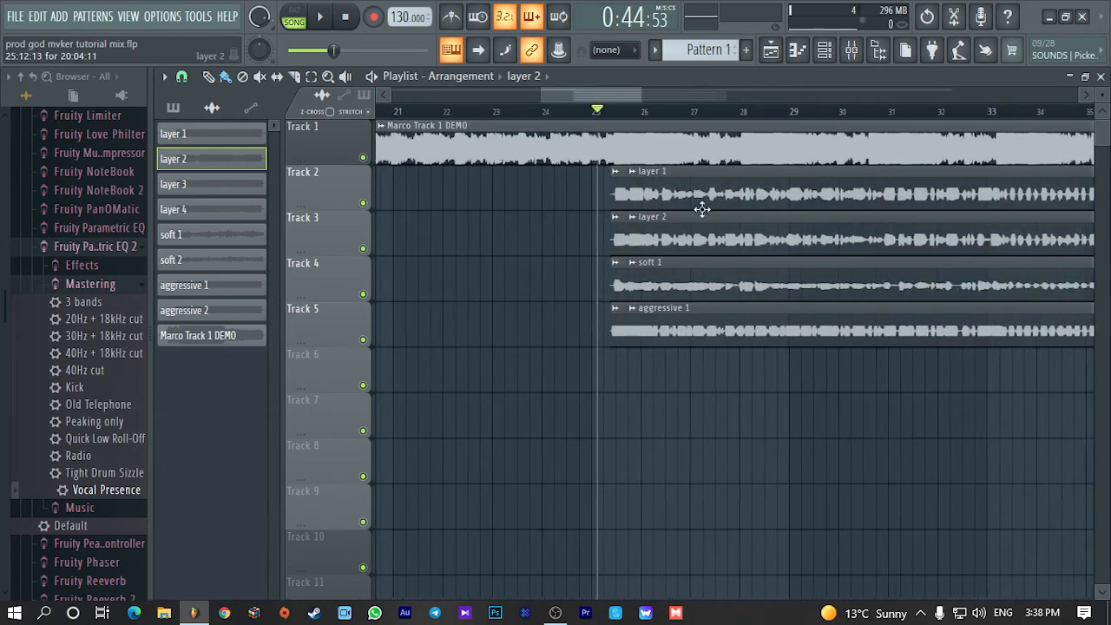
Inspect the channel panning of the layer 1 and layer 2 clips in their channel settings, closing each window
{"action": "double_click", "coordinate": [763, 186]}
{"action": "left_click", "coordinate": [870, 140]}
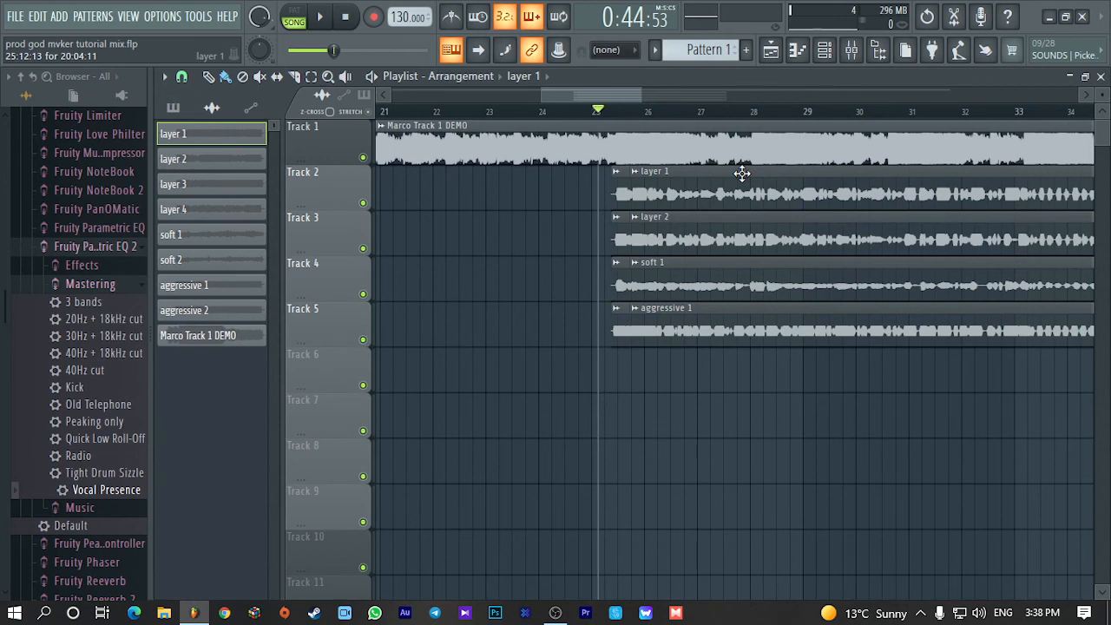
{"action": "double_click", "coordinate": [741, 173]}
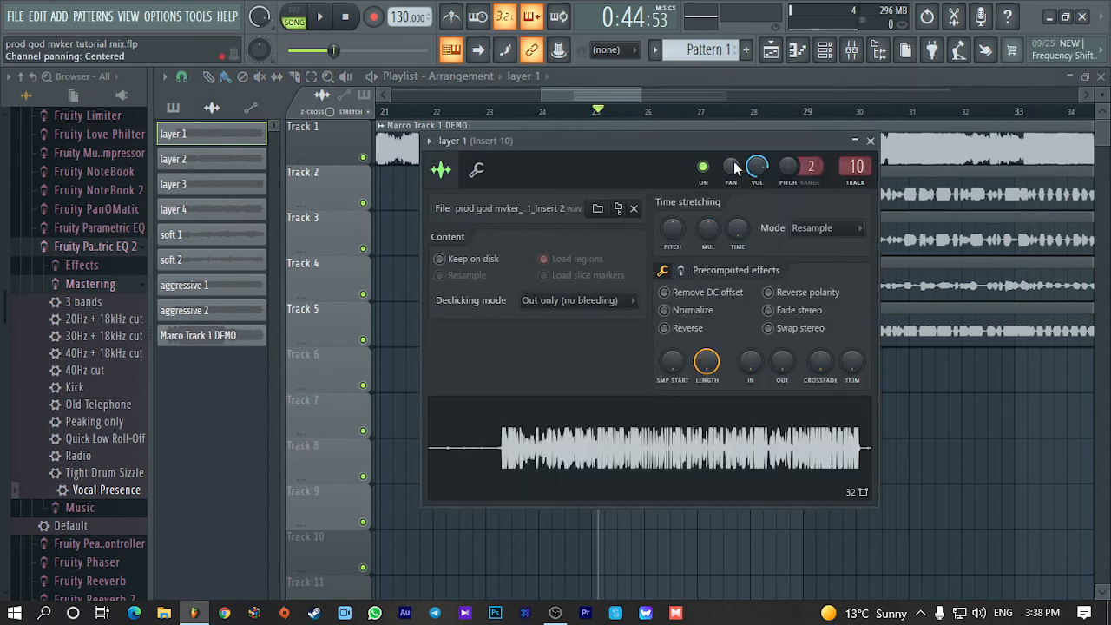
{"action": "left_click", "coordinate": [871, 140]}
{"action": "double_click", "coordinate": [609, 238]}
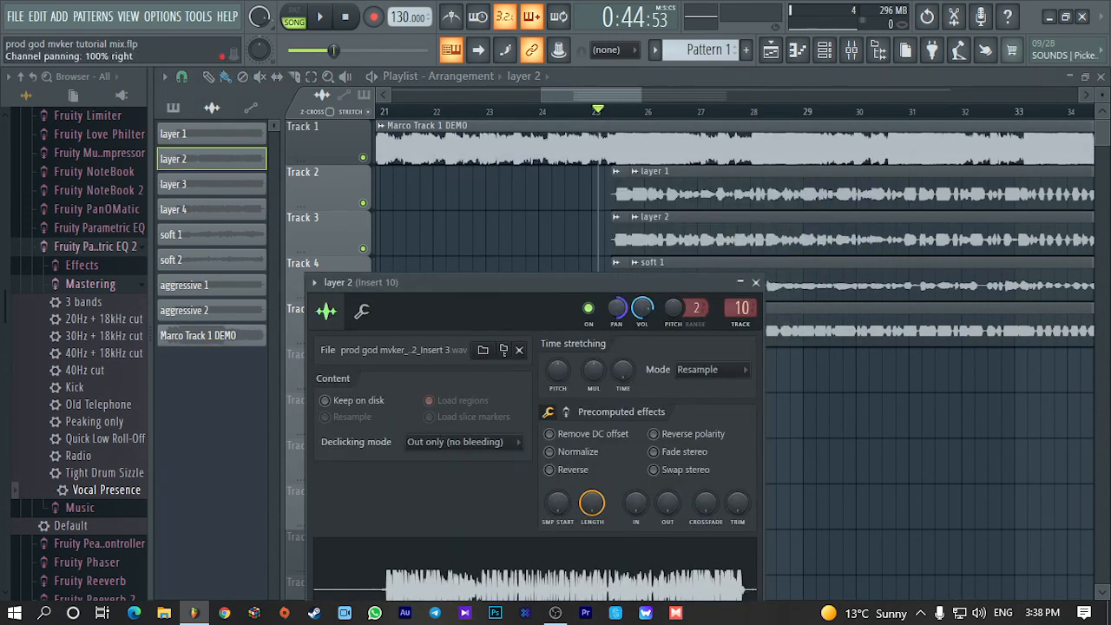
{"action": "left_click", "coordinate": [755, 282]}
Play the demo track with the vocal clips, then stop playback and place the playhead at 0:44:76
{"action": "key", "text": "space"}
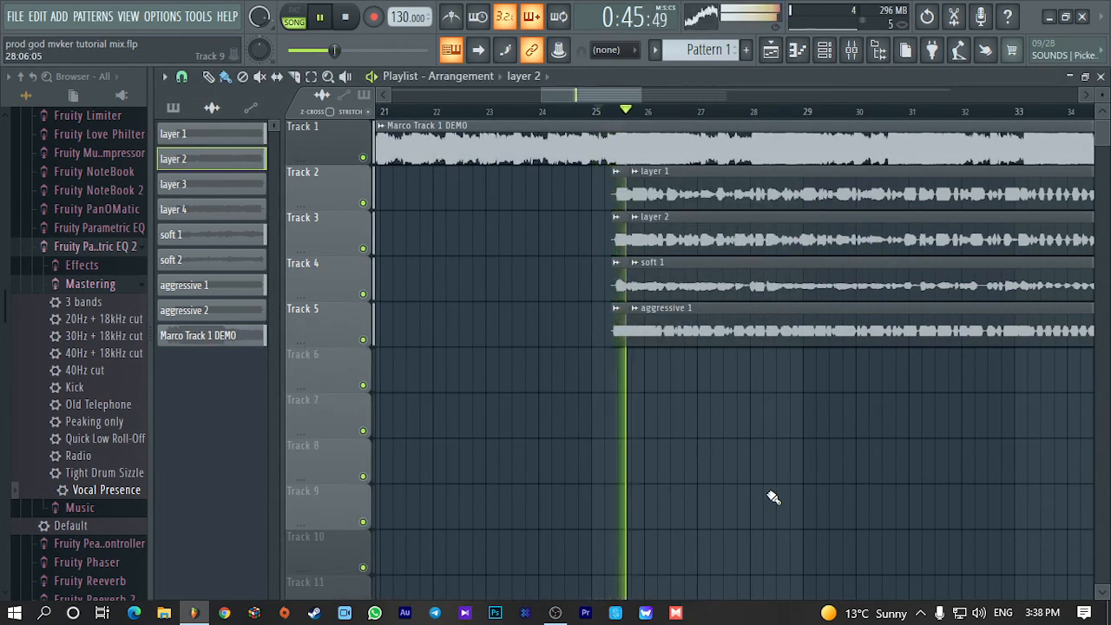
{"action": "scroll", "coordinate": [756, 462], "scroll_direction": "down", "scroll_amount": 2}
{"action": "scroll", "coordinate": [796, 461], "scroll_direction": "up", "scroll_amount": 2}
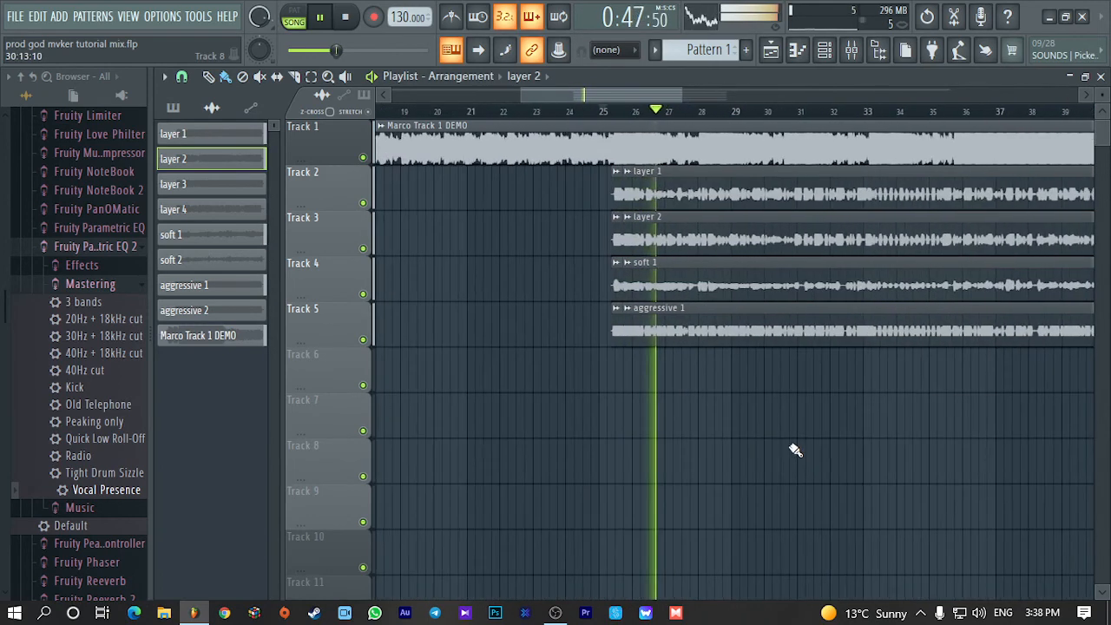
{"action": "left_click", "coordinate": [608, 113]}
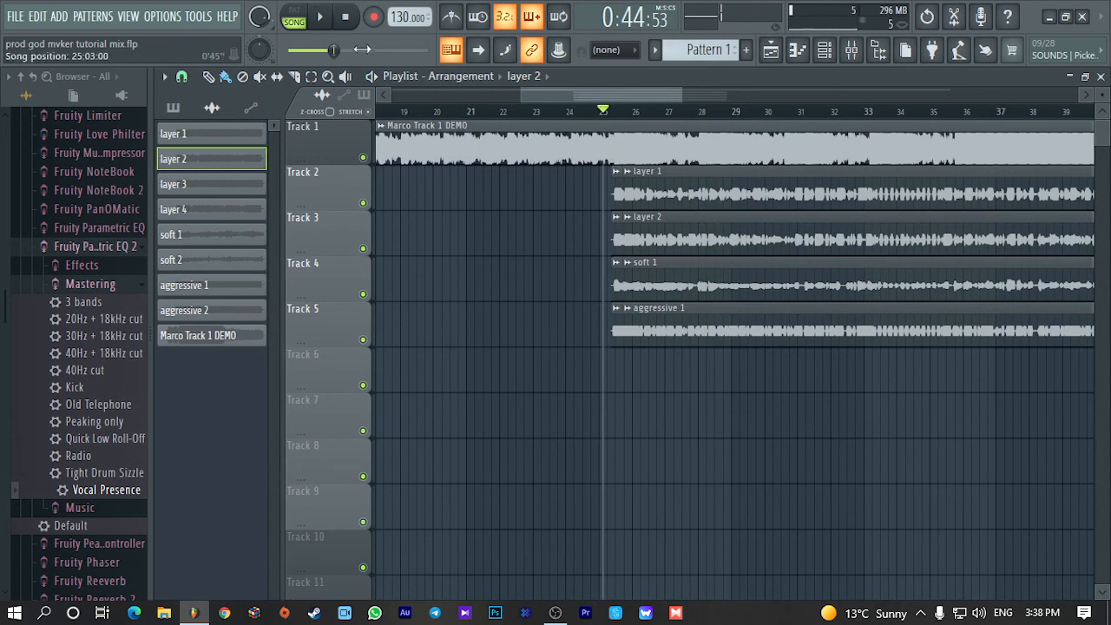
{"action": "key", "text": "space"}
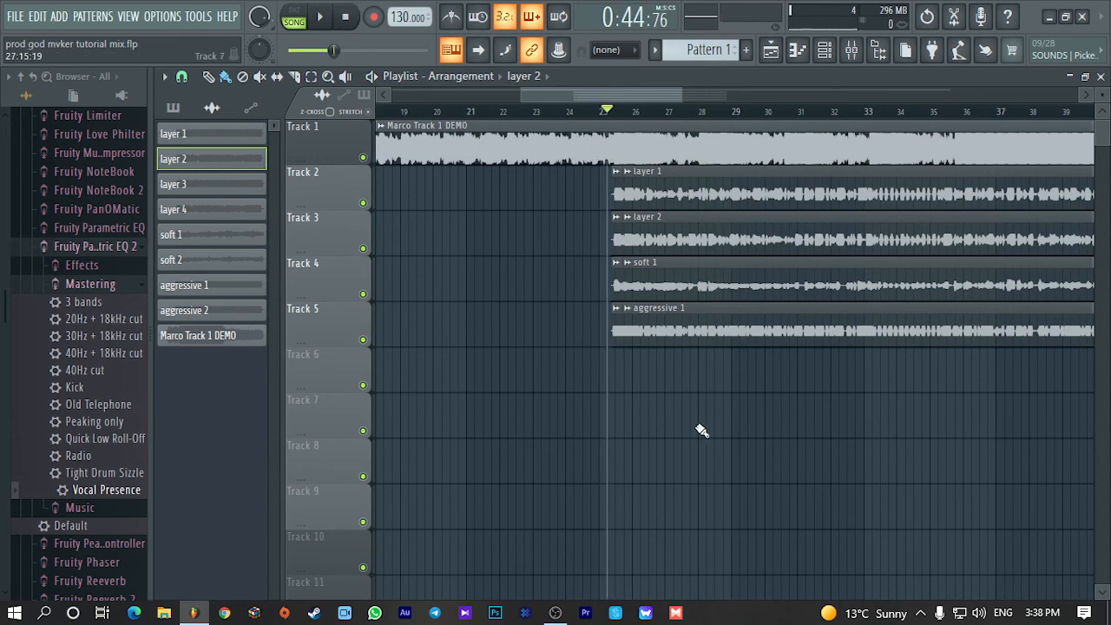
Return the playhead to the start of the song and mute Track 1 with the demo clip
{"action": "scroll", "coordinate": [701, 429], "scroll_direction": "up", "scroll_amount": 4}
{"action": "scroll", "coordinate": [702, 428], "scroll_direction": "up", "scroll_amount": 3}
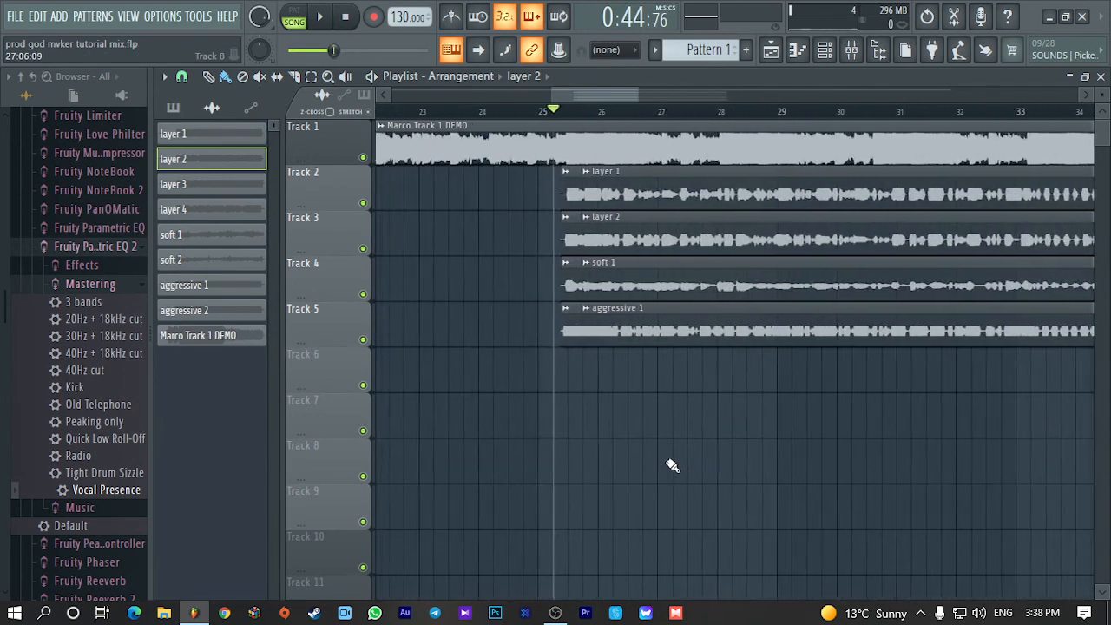
{"action": "scroll", "coordinate": [672, 466], "scroll_direction": "down", "scroll_amount": 5}
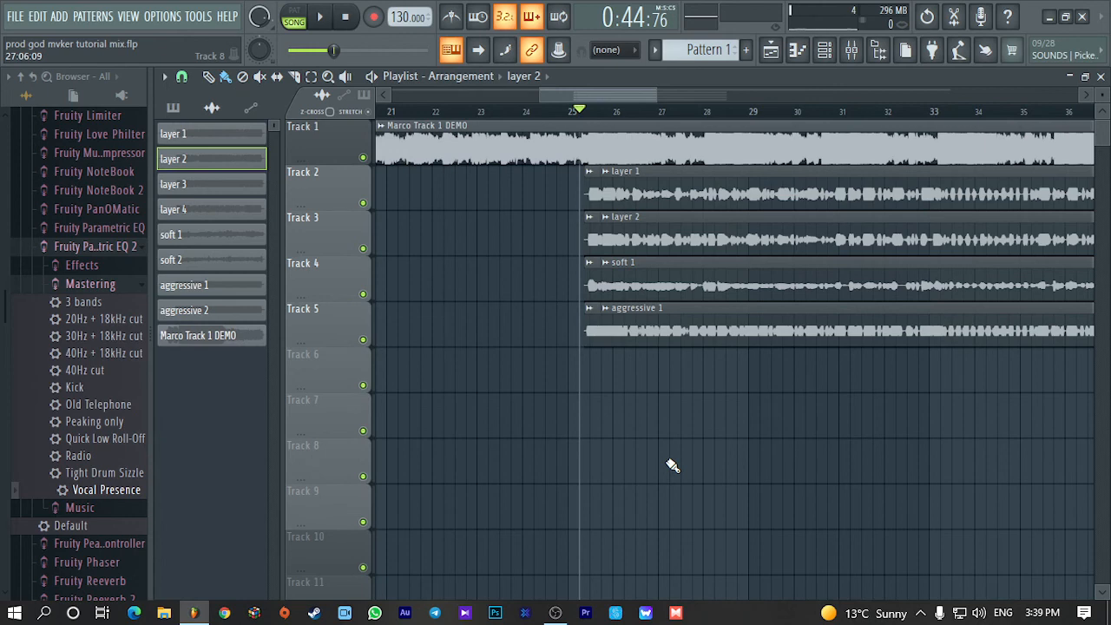
{"action": "scroll", "coordinate": [668, 473], "scroll_direction": "down", "scroll_amount": 8}
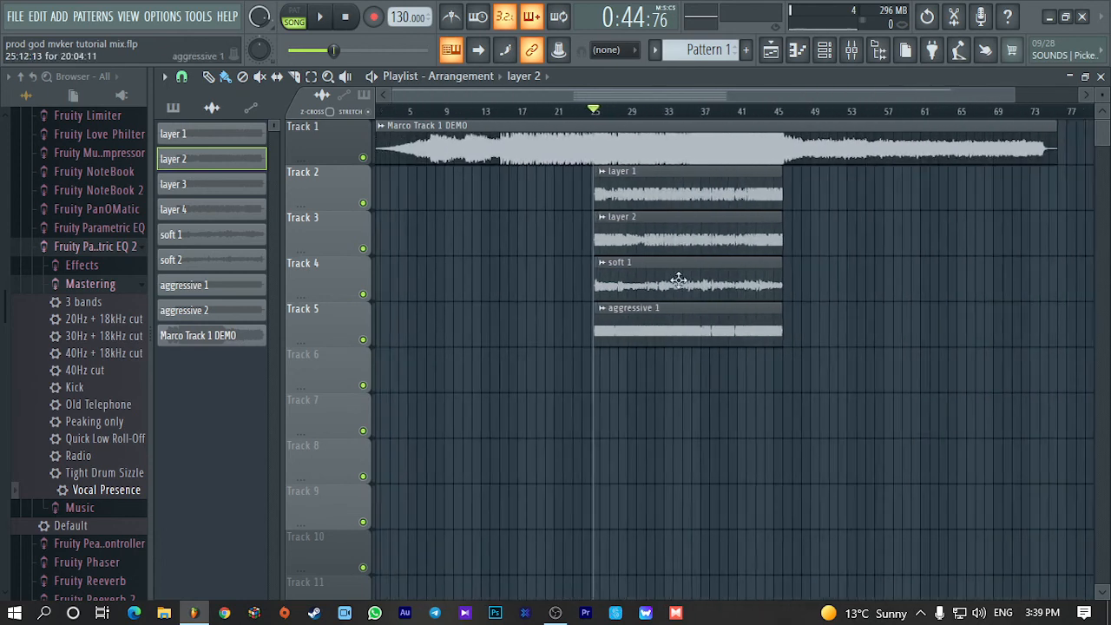
{"action": "left_click", "coordinate": [347, 19]}
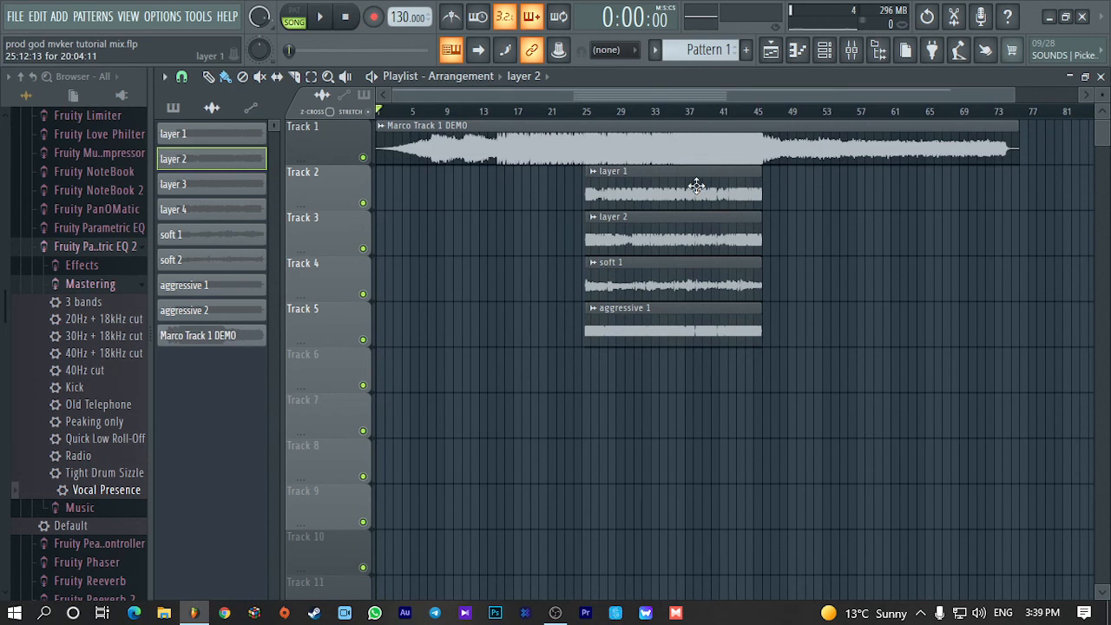
{"action": "left_click", "coordinate": [362, 159]}
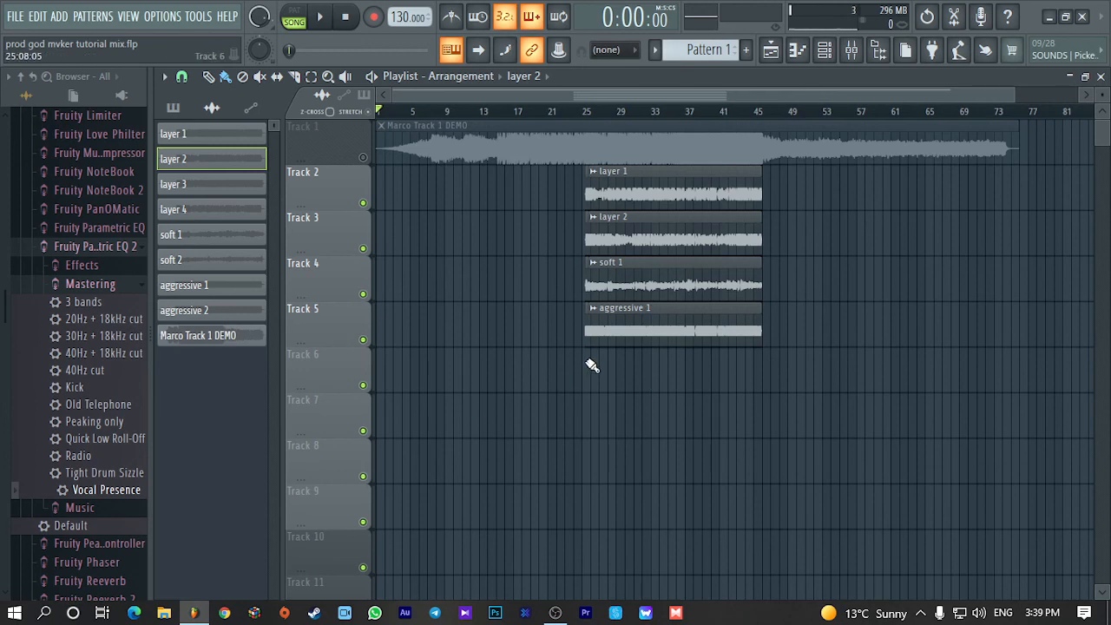
{"action": "scroll", "coordinate": [589, 365], "scroll_direction": "up", "scroll_amount": 6}
{"action": "scroll", "coordinate": [589, 364], "scroll_direction": "down", "scroll_amount": 5}
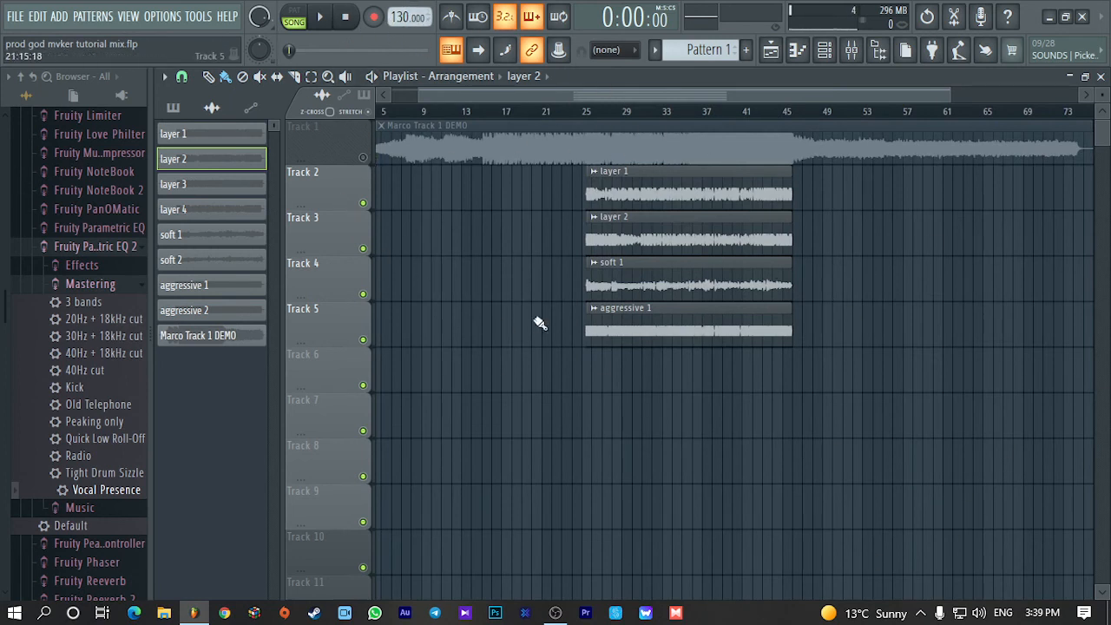
{"action": "scroll", "coordinate": [460, 323], "scroll_direction": "down", "scroll_amount": 1}
{"action": "scroll", "coordinate": [486, 345], "scroll_direction": "up", "scroll_amount": 5}
{"action": "scroll", "coordinate": [491, 350], "scroll_direction": "down", "scroll_amount": 6}
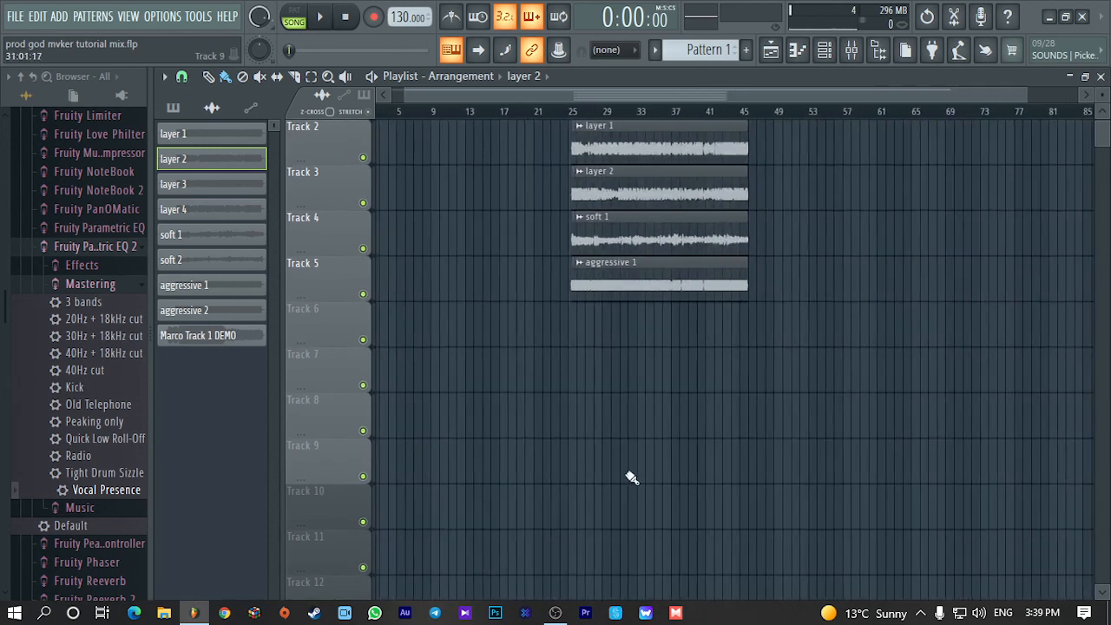
{"action": "scroll", "coordinate": [637, 479], "scroll_direction": "up", "scroll_amount": 1}
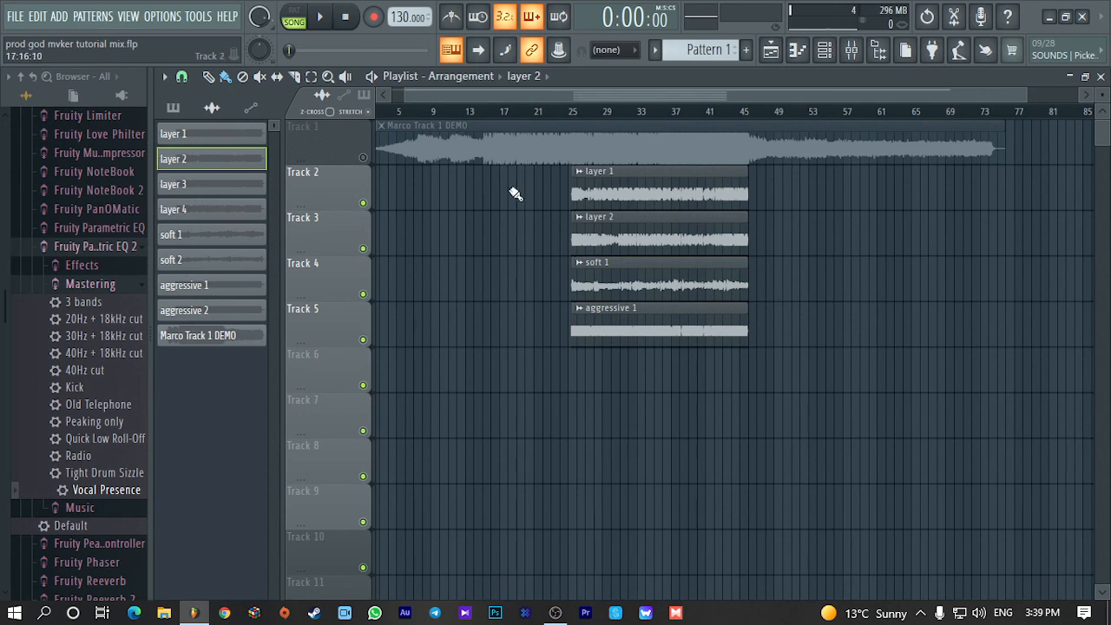
Unmute Track 1 and move the playhead to 0:44:76, right before the vocal clips
{"action": "scroll", "coordinate": [607, 313], "scroll_direction": "up", "scroll_amount": 5}
{"action": "left_click", "coordinate": [362, 159]}
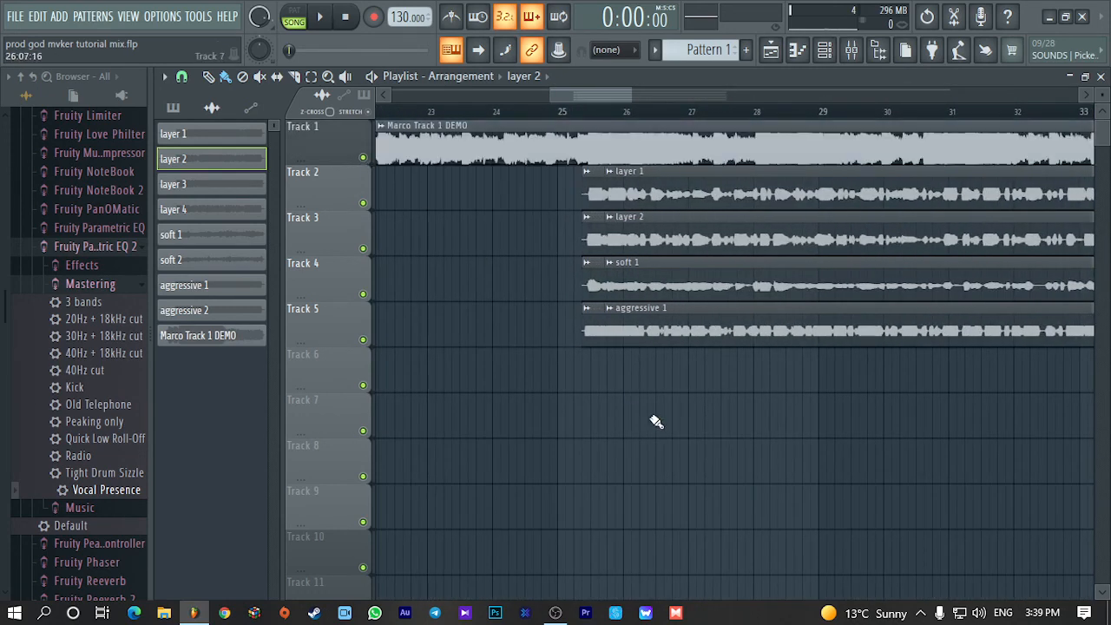
{"action": "left_click", "coordinate": [577, 109]}
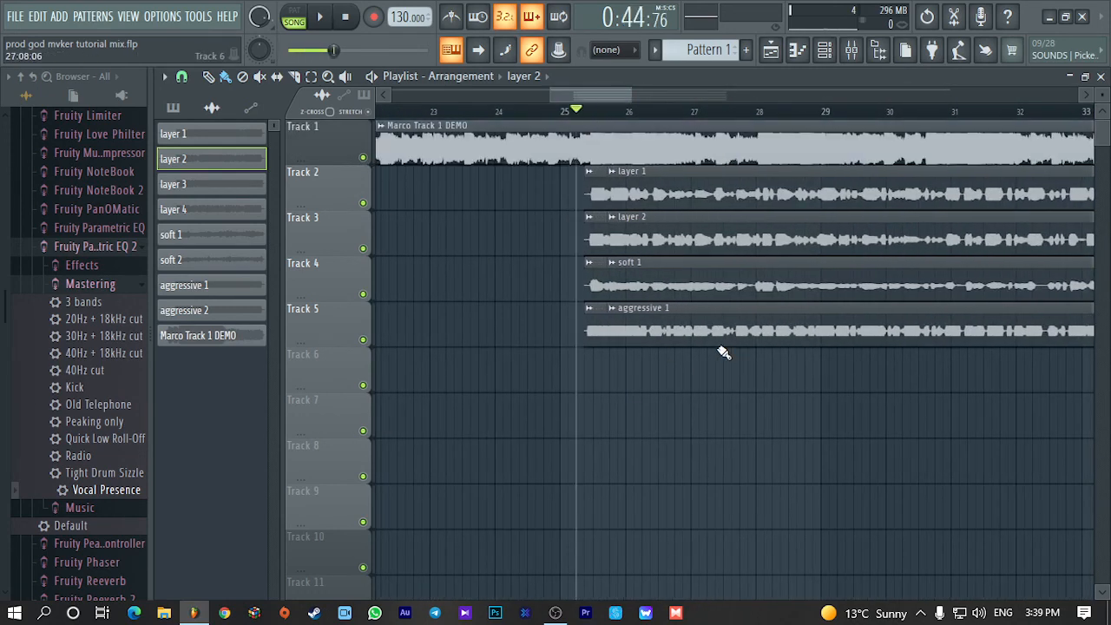
Solo Track 2 and load Fruity Delay 2 into effect slot 5 of Insert 10, then return to the playlist
{"action": "left_click", "coordinate": [362, 203], "text": "ctrl"}
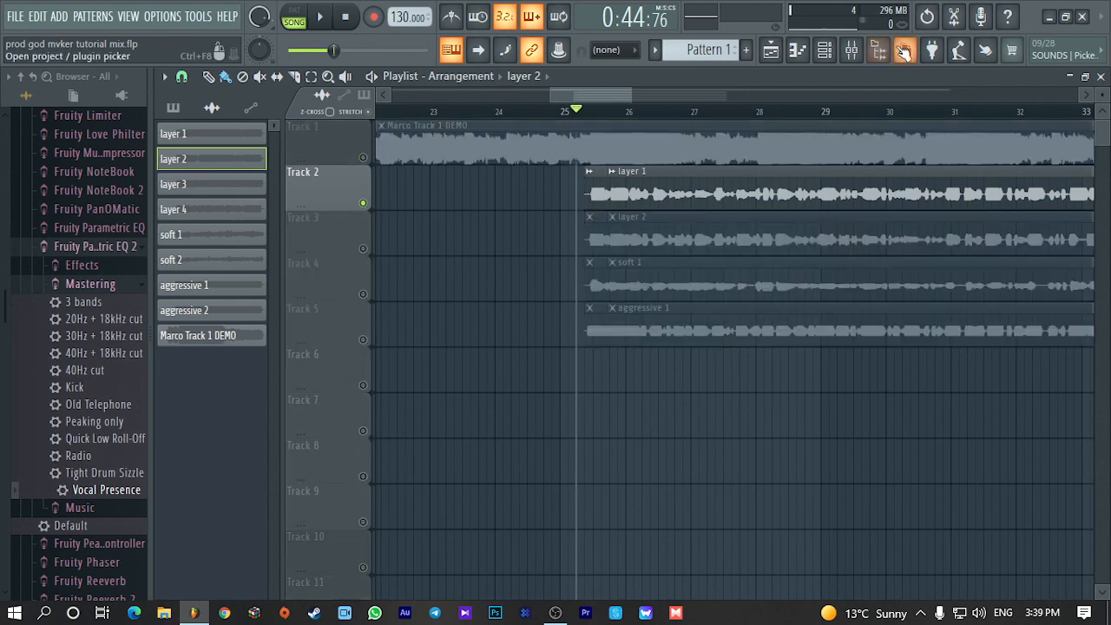
{"action": "left_click", "coordinate": [851, 51]}
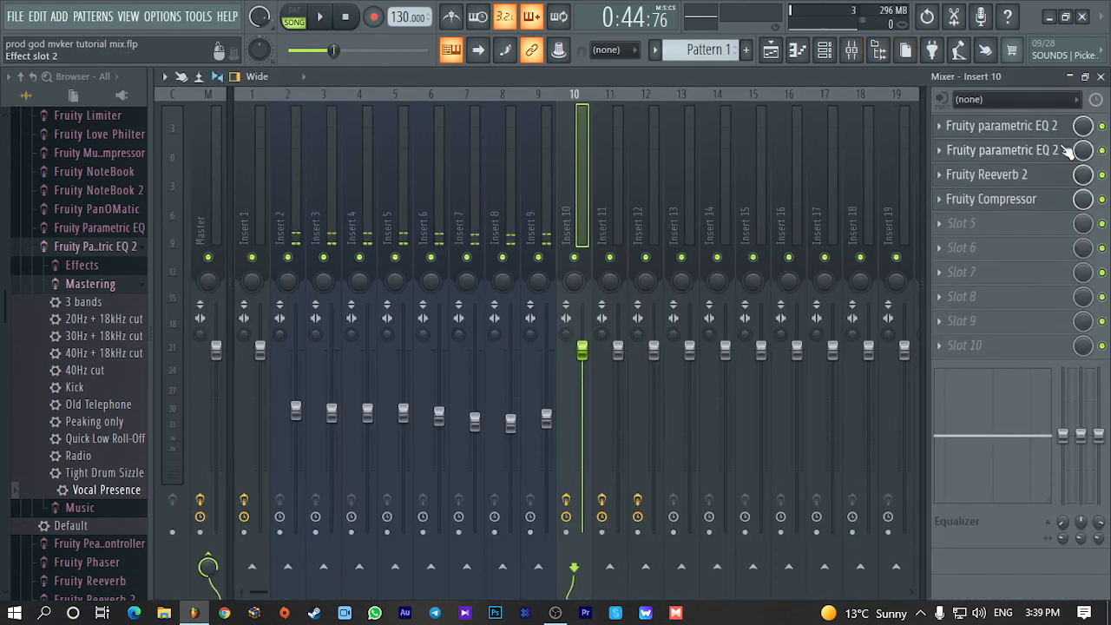
{"action": "left_click", "coordinate": [969, 227]}
{"action": "mouse_move", "coordinate": [596, 66]}
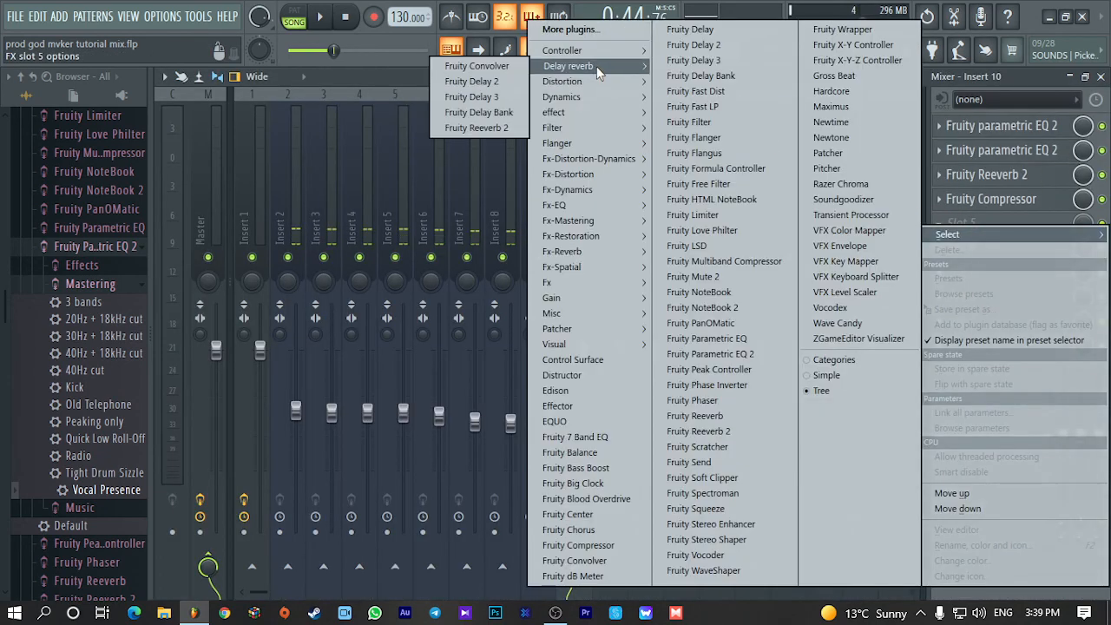
{"action": "left_click", "coordinate": [471, 81]}
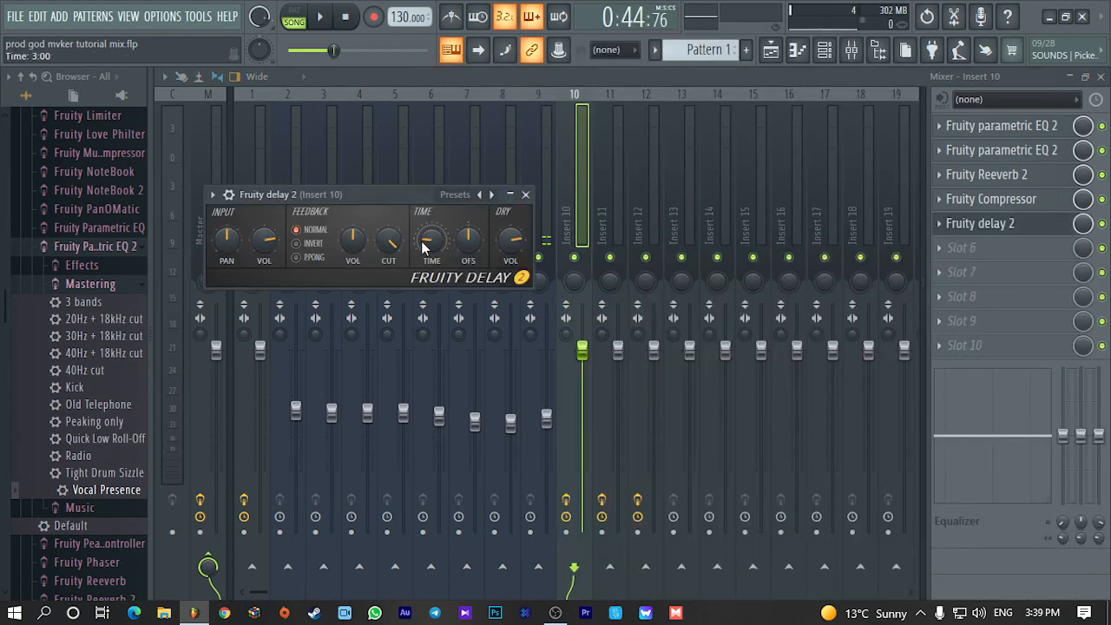
{"action": "left_click", "coordinate": [525, 194]}
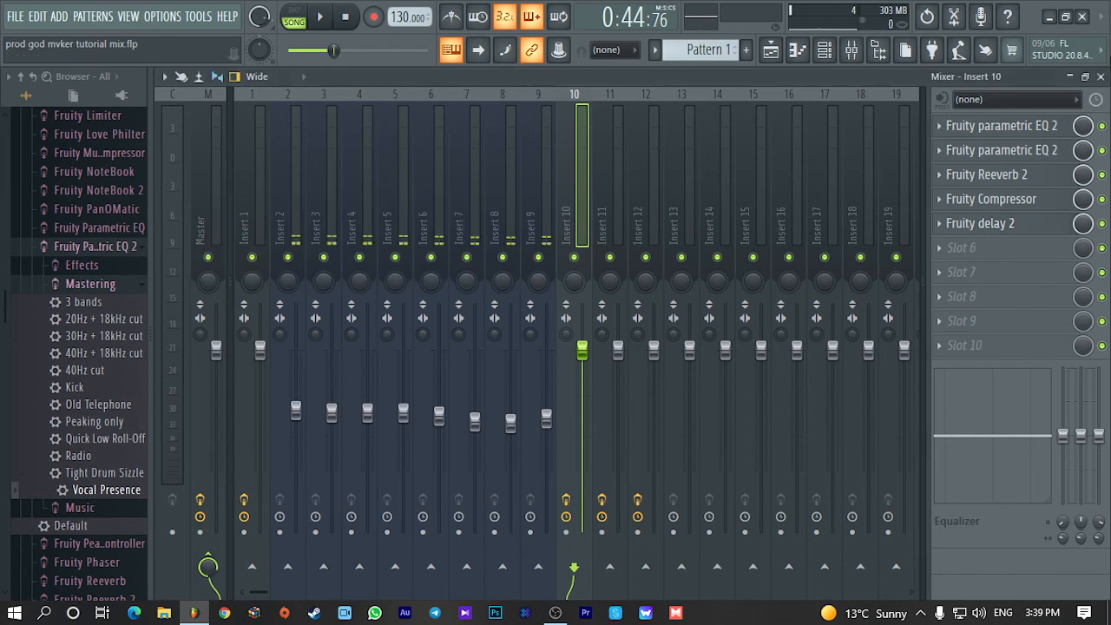
{"action": "left_click", "coordinate": [1100, 77]}
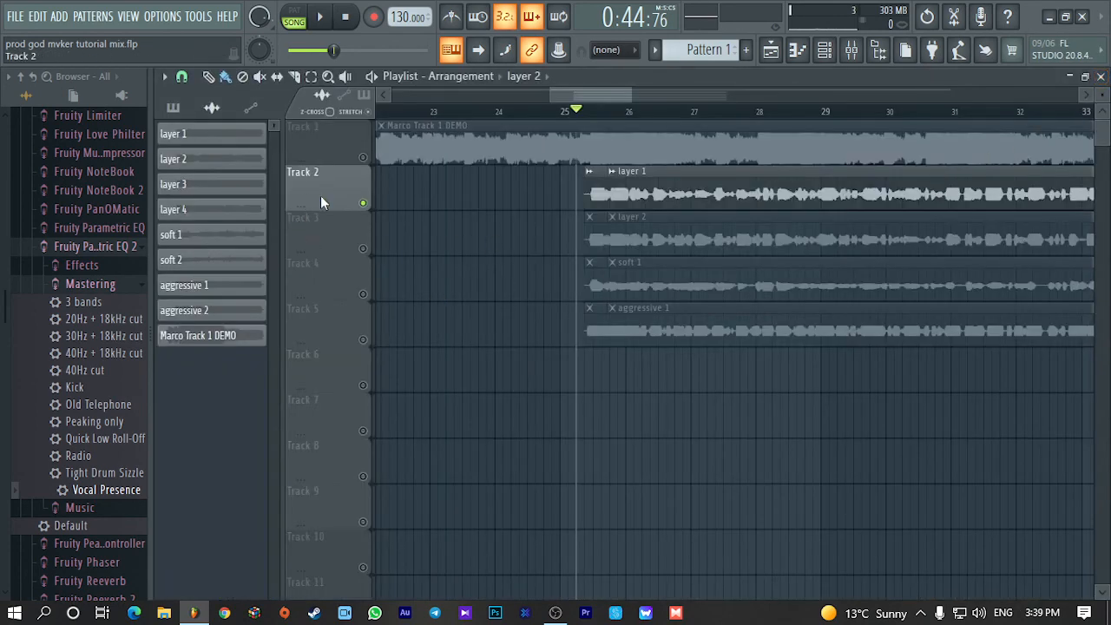
Play the soloed layer 1 vocal with the delay, then unsolo Track 2 and place the playhead at 0:44:07
{"action": "key", "text": "space"}
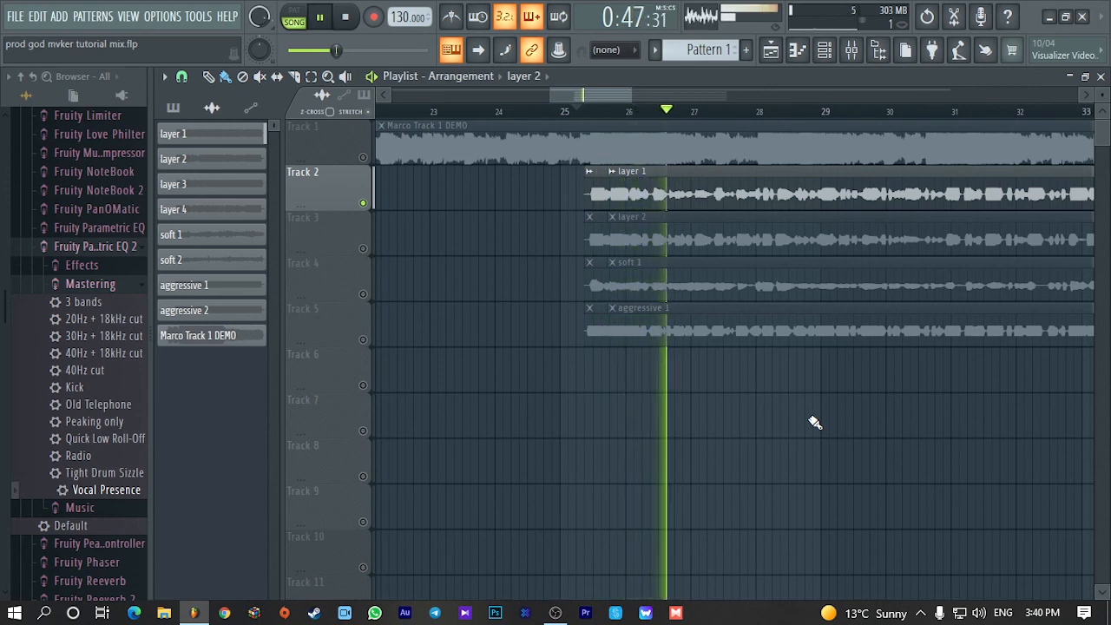
{"action": "key", "text": "space"}
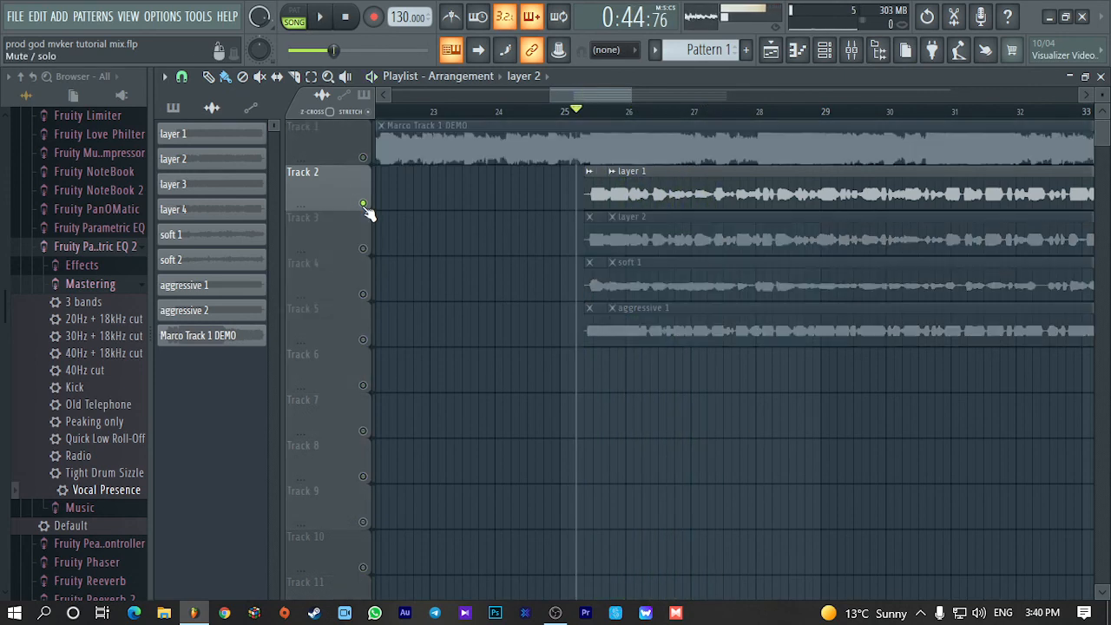
{"action": "right_click", "coordinate": [365, 204]}
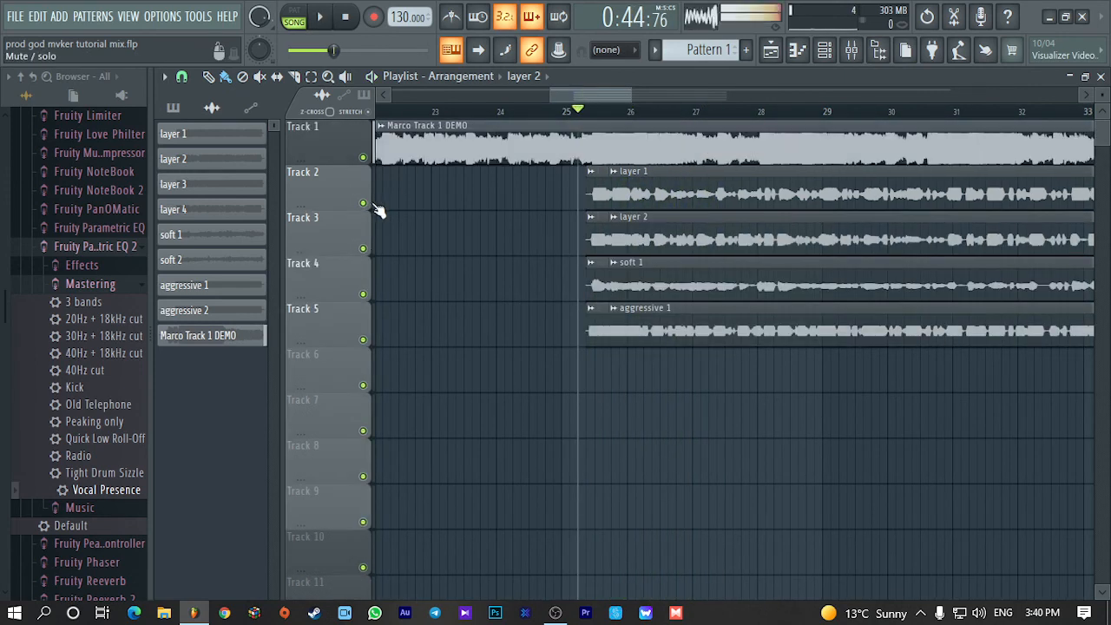
{"action": "left_click", "coordinate": [346, 17]}
{"action": "left_click", "coordinate": [557, 111]}
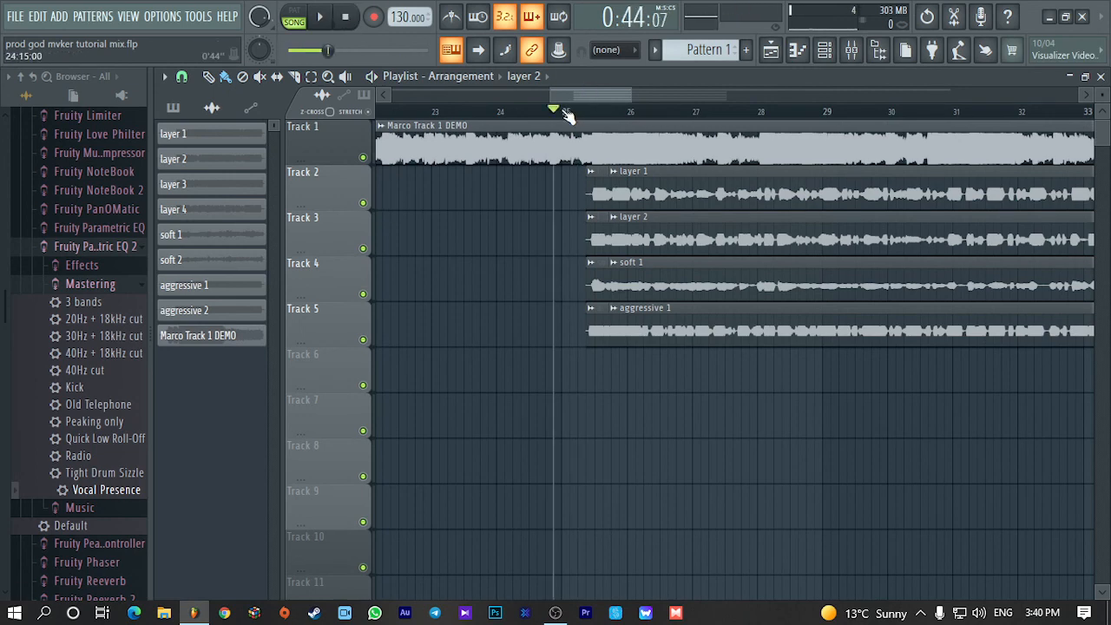
Delete Fruity Delay 2 from effect slot 5 of Insert 10 and close the mixer
{"action": "left_click", "coordinate": [850, 49]}
{"action": "right_click", "coordinate": [963, 223]}
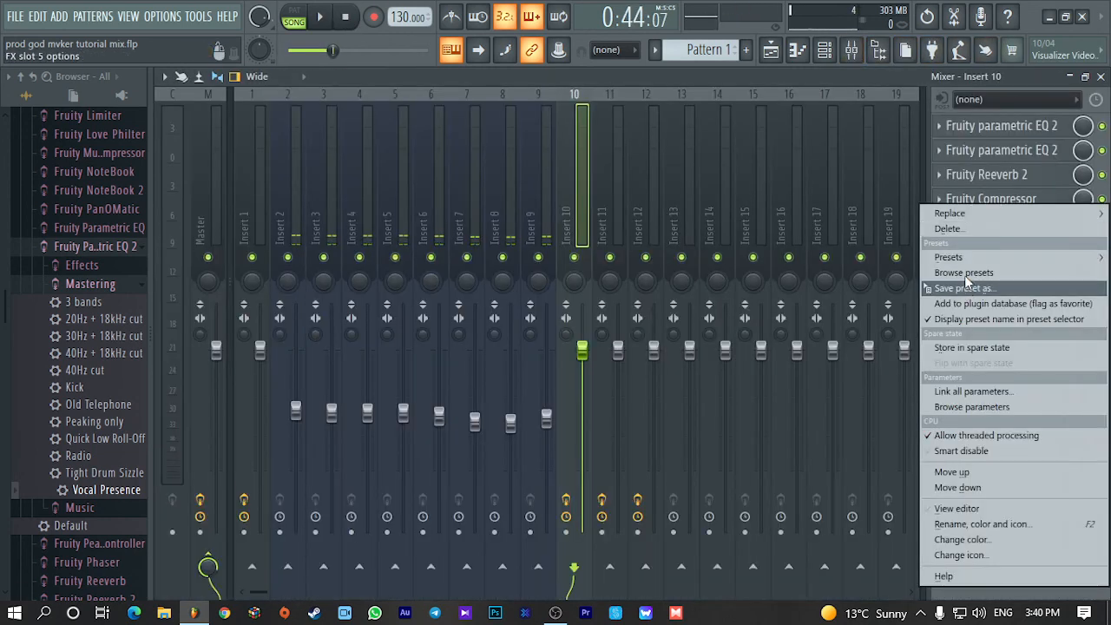
{"action": "left_click", "coordinate": [967, 233]}
{"action": "left_click", "coordinate": [1100, 76]}
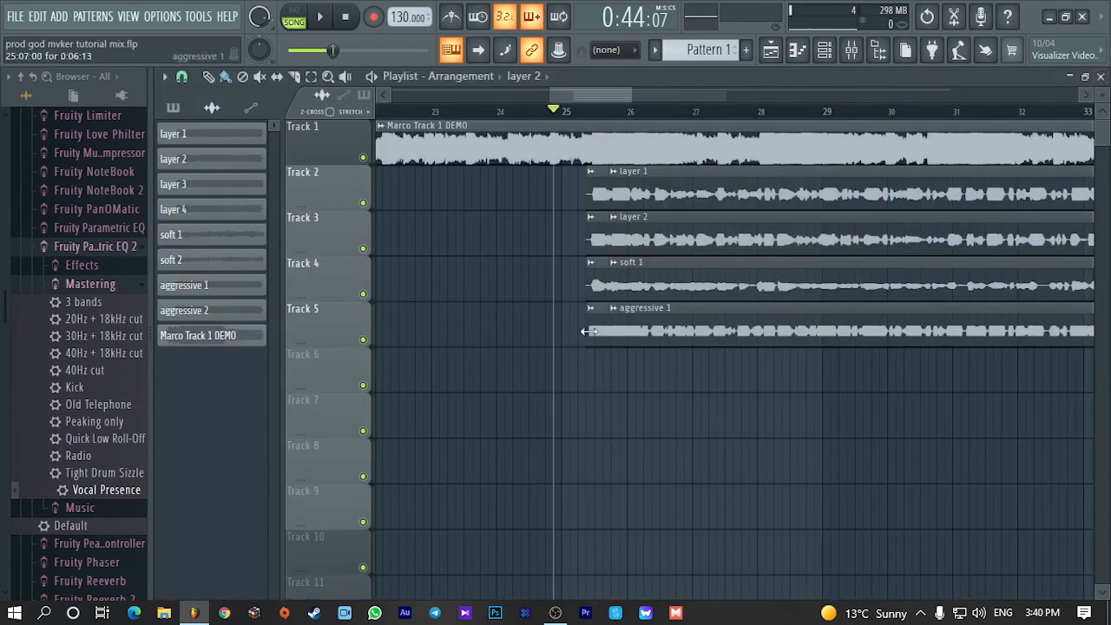
Move the playhead back to the very start of the song, at 0:00:00
{"action": "scroll", "coordinate": [672, 401], "scroll_direction": "down", "scroll_amount": 3}
{"action": "scroll", "coordinate": [691, 436], "scroll_direction": "down", "scroll_amount": 5}
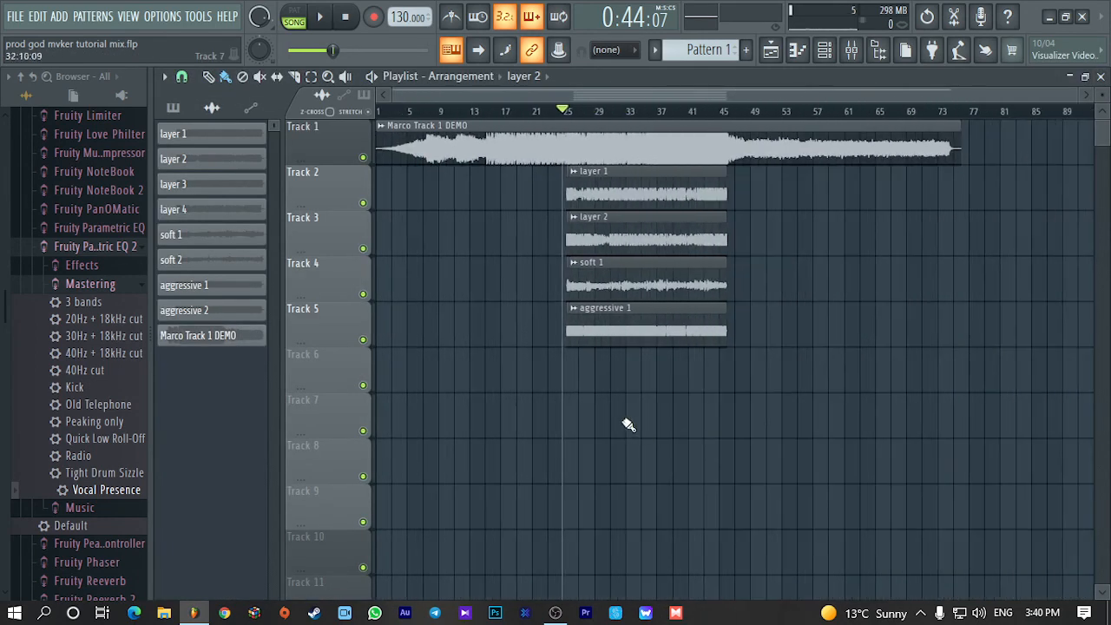
{"action": "scroll", "coordinate": [629, 421], "scroll_direction": "down", "scroll_amount": 1}
{"action": "scroll", "coordinate": [650, 387], "scroll_direction": "up", "scroll_amount": 1}
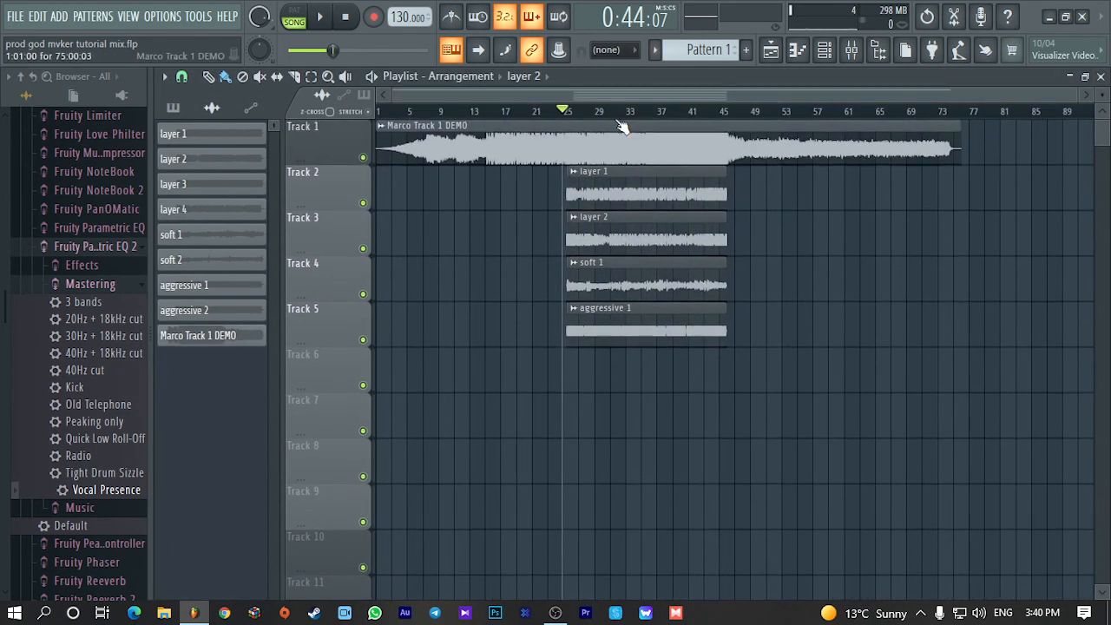
{"action": "left_click_drag", "start_coordinate": [565, 111], "coordinate": [314, 139]}
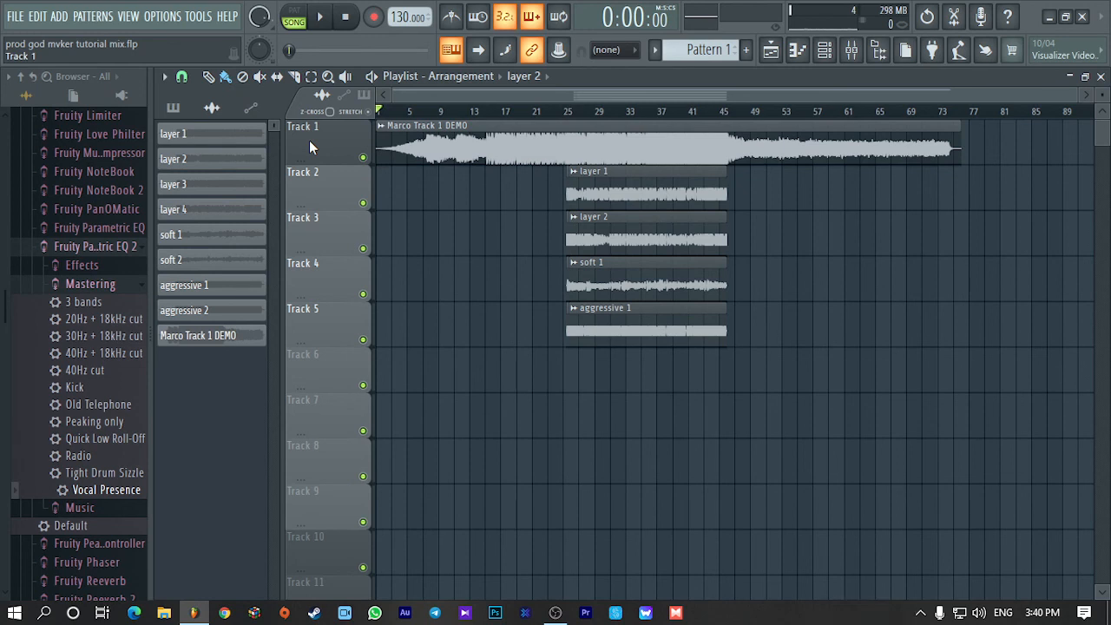